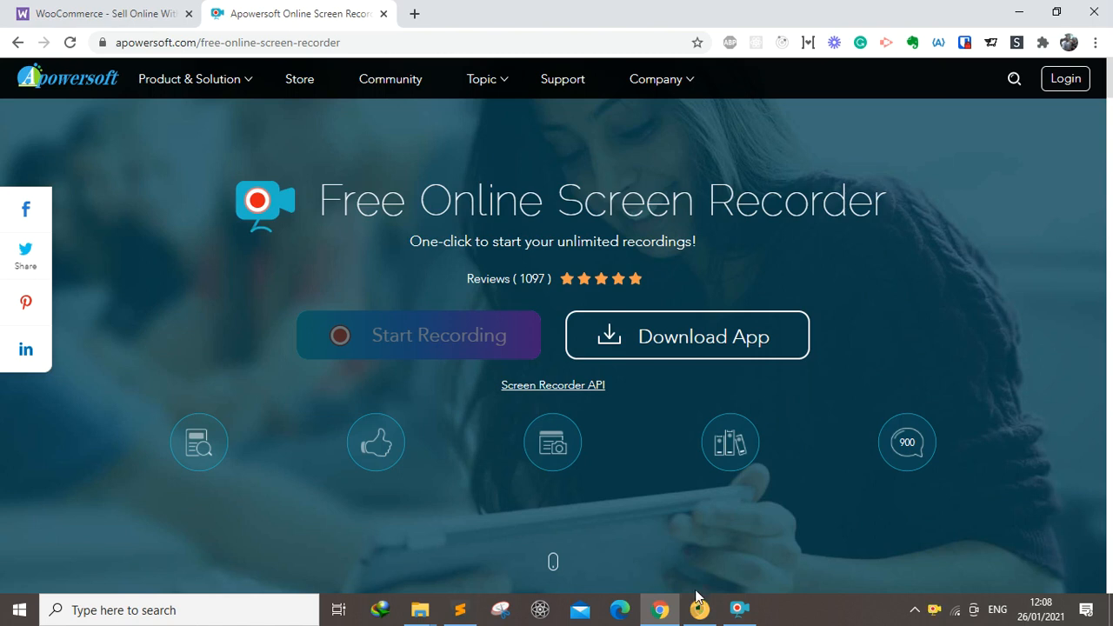
# Switch to Bizwatch Retail and restart the application
pyautogui.moveTo(699, 617)
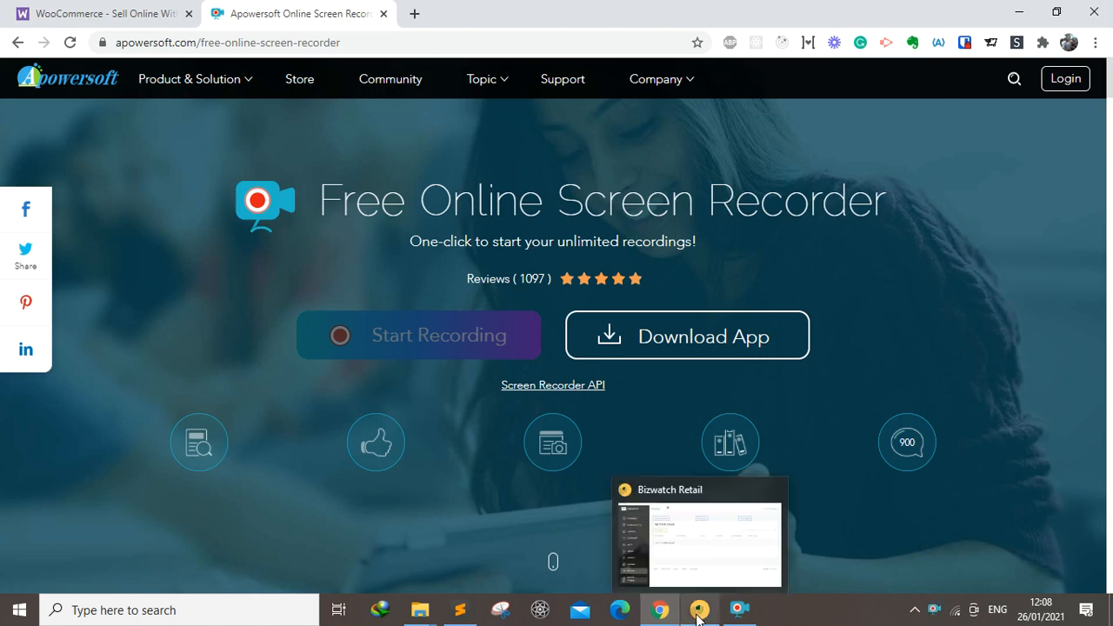
pyautogui.click(699, 614)
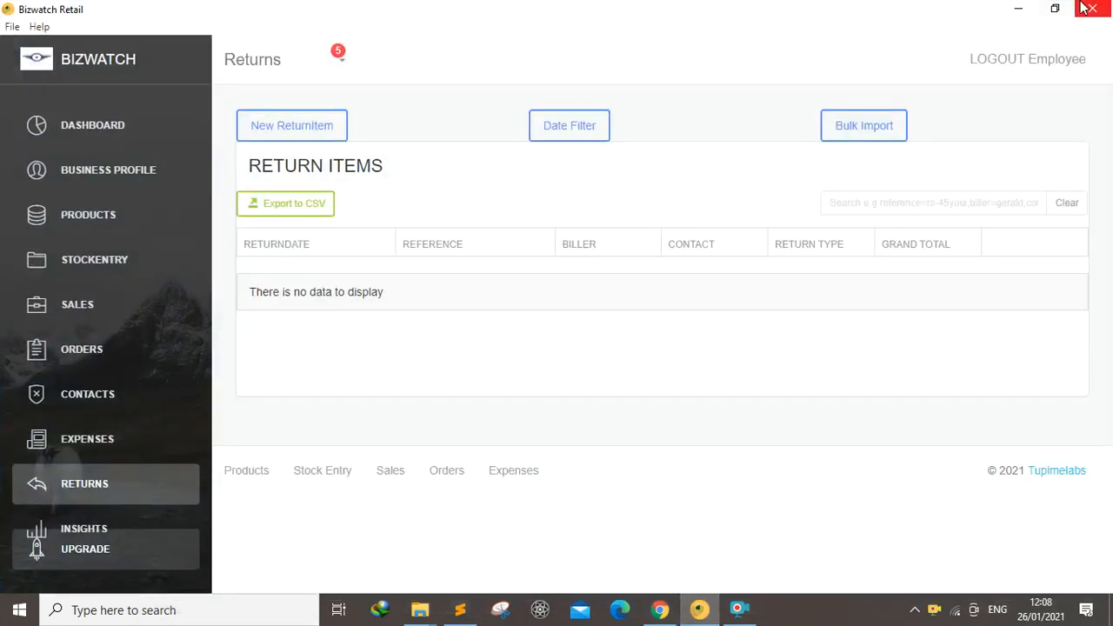
pyautogui.click(13, 27)
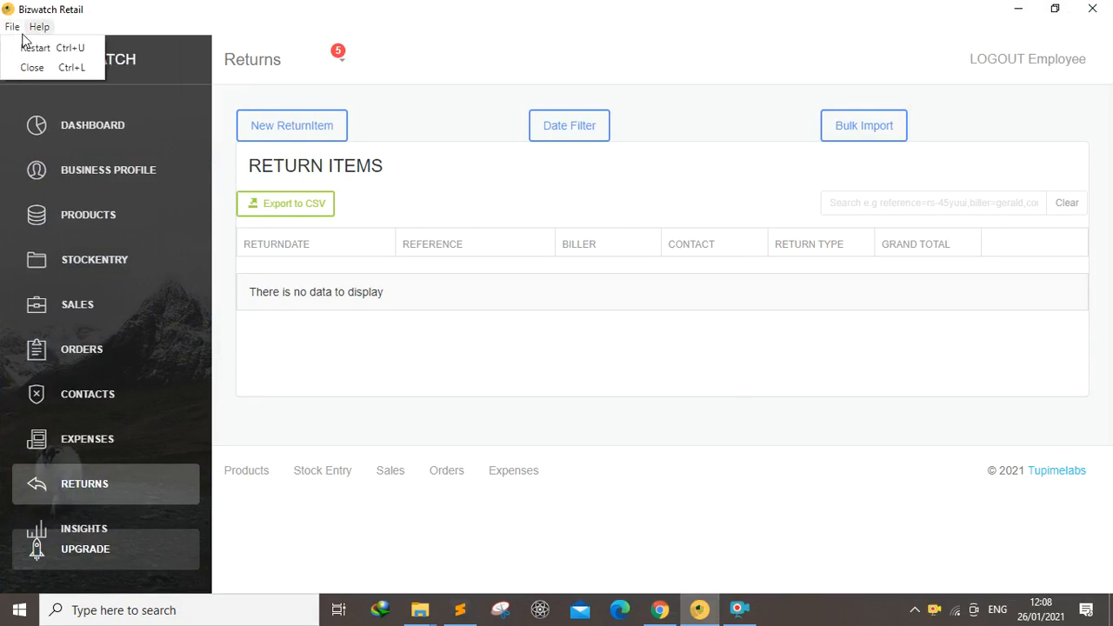
pyautogui.click(27, 49)
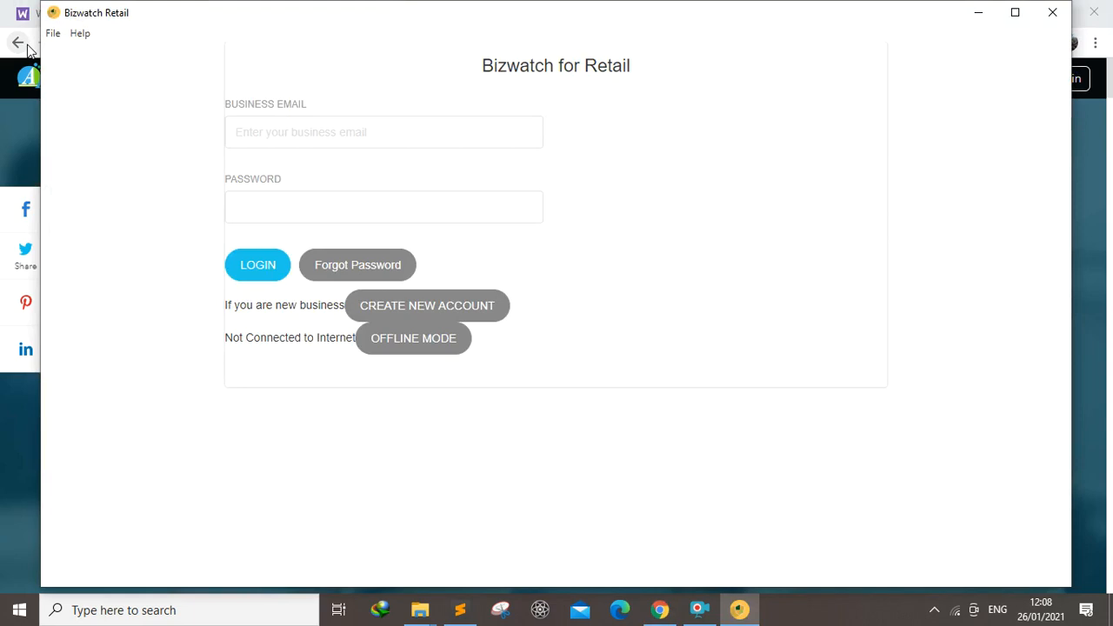
# Maximize the application window and switch the login screen to offline mode
pyautogui.click(1018, 16)
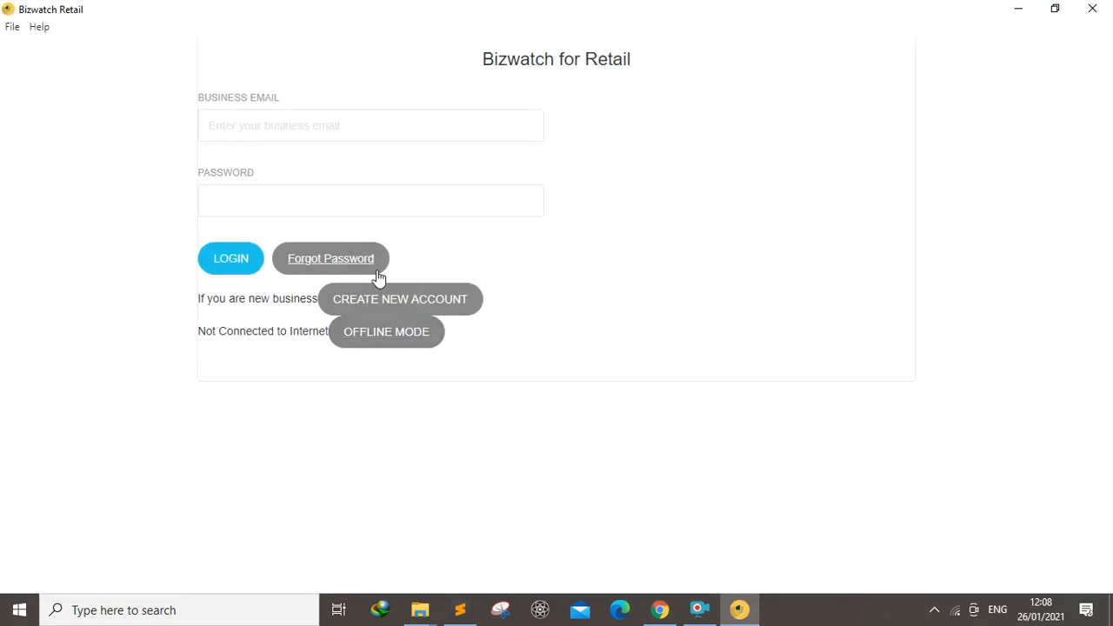
pyautogui.click(374, 340)
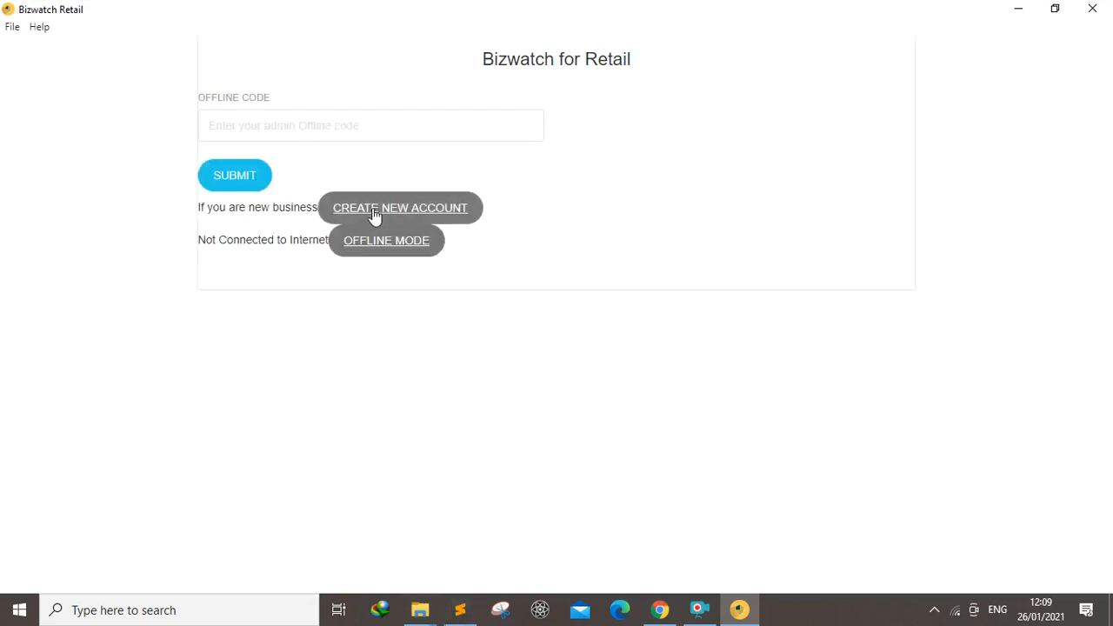
# Copy the admin offline code from the notes file in Sublime Text and return to Bizwatch Retail
pyautogui.click(461, 610)
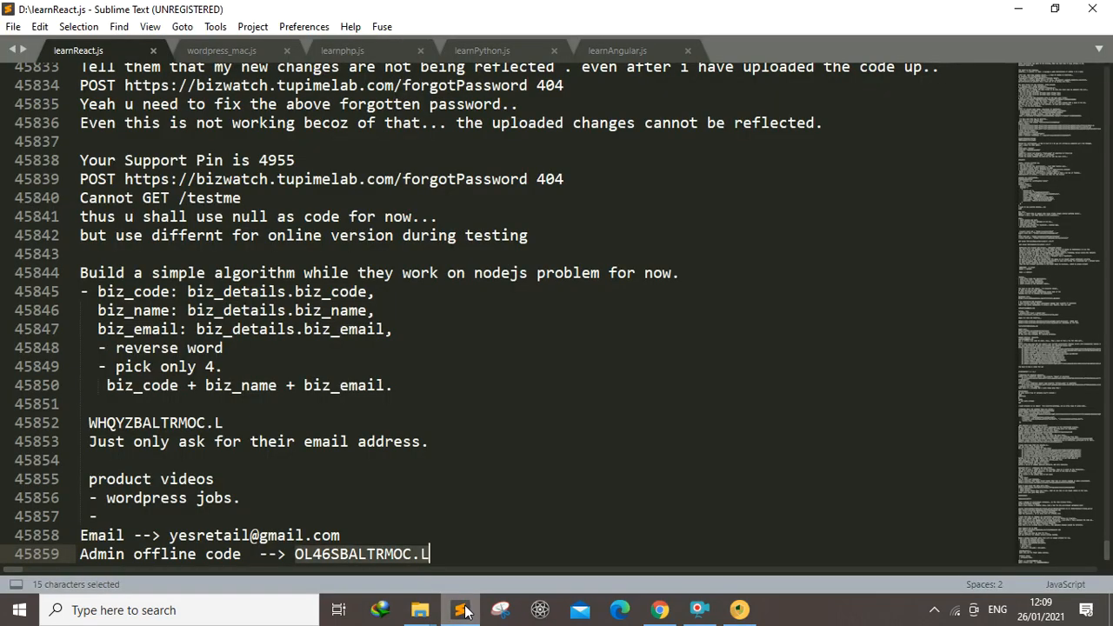
pyautogui.click(296, 555)
pyautogui.moveTo(297, 555); pyautogui.dragTo(444, 553)
pyautogui.hotkey('ctrl', 'c')
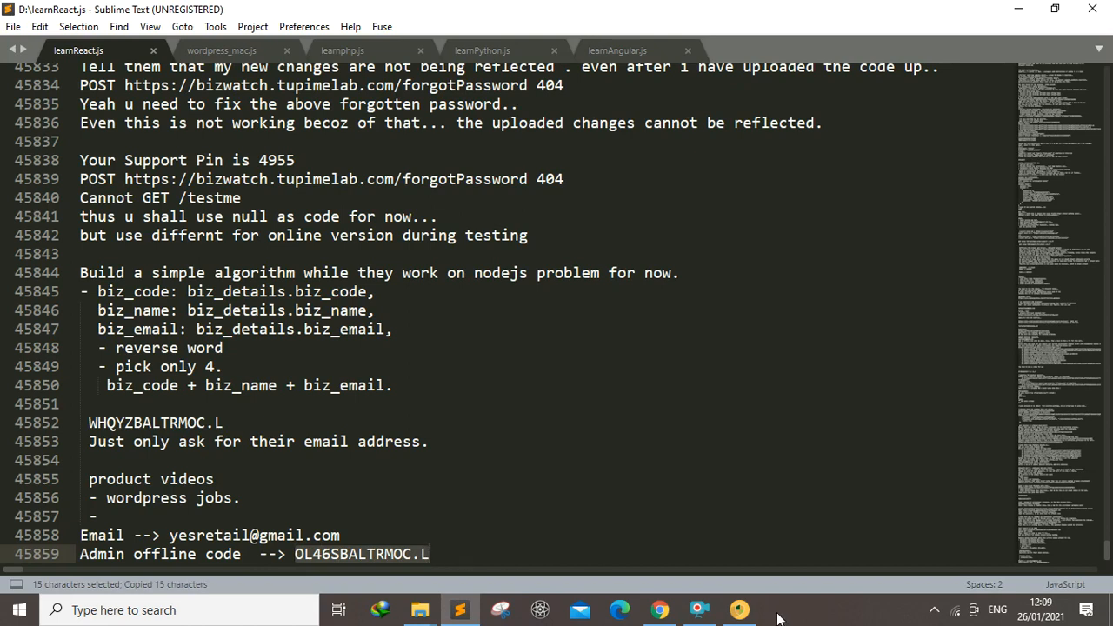
pyautogui.click(740, 611)
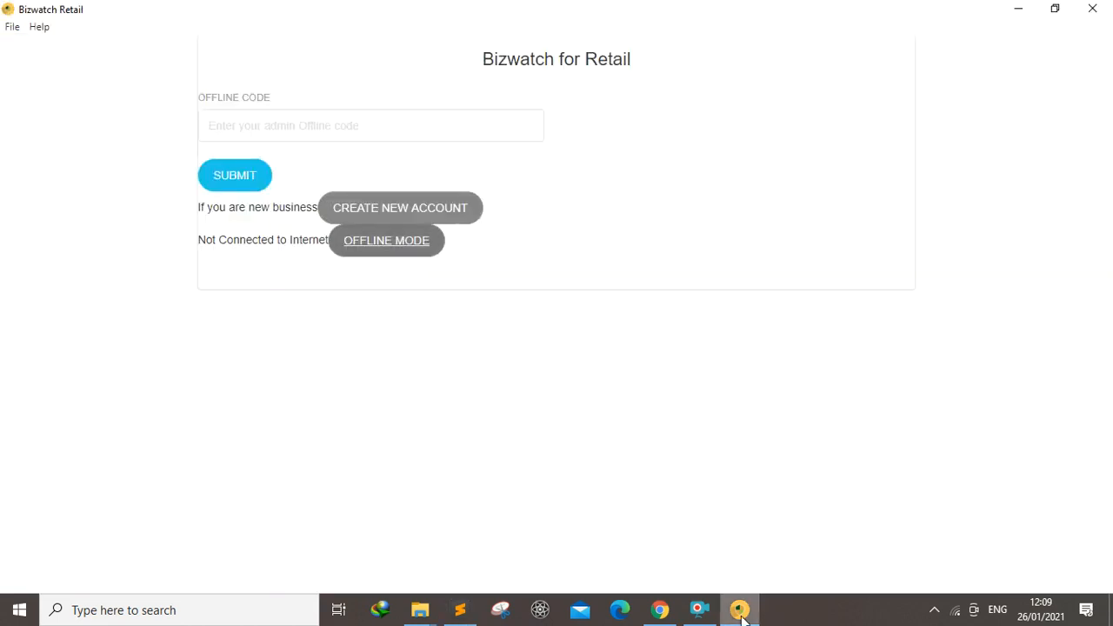
# Paste the admin offline code into the offline code field and submit it
pyautogui.click(373, 241)
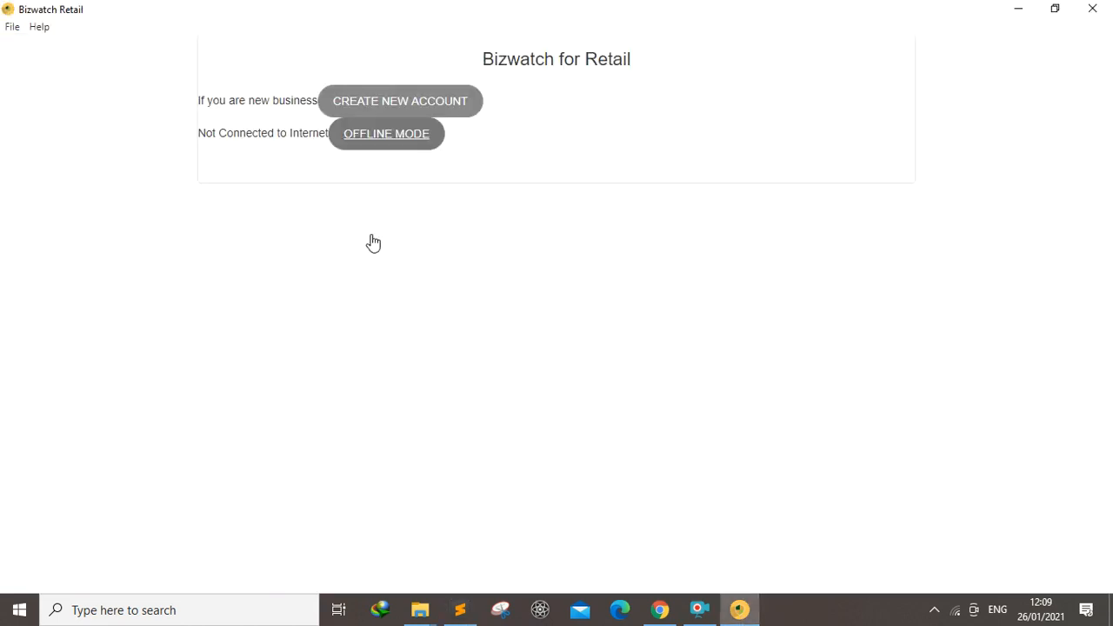
pyautogui.click(384, 135)
pyautogui.click(288, 137)
pyautogui.hotkey('ctrl', 'v')
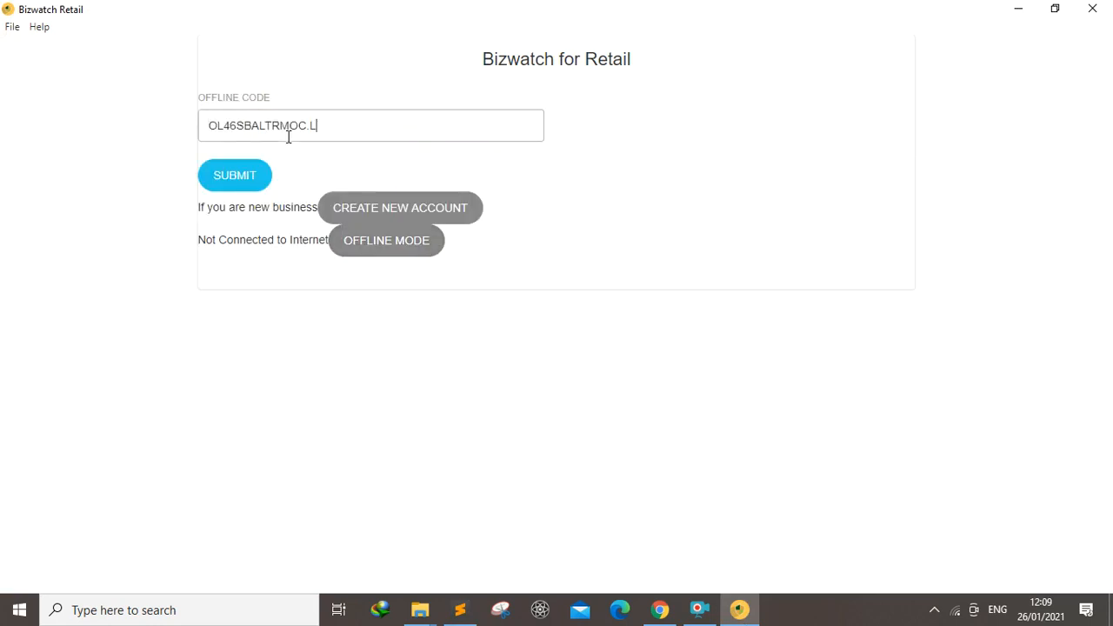
pyautogui.click(235, 177)
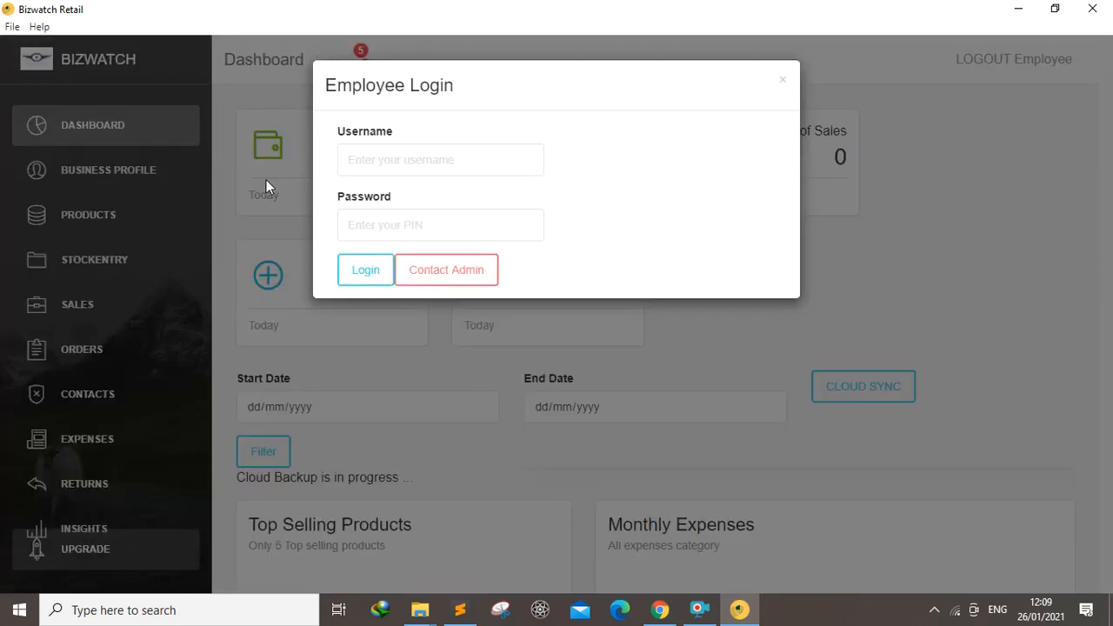
# Log in to the employee login dialog with the employee username and PIN
pyautogui.click(378, 160)
pyautogui.write('gerald')
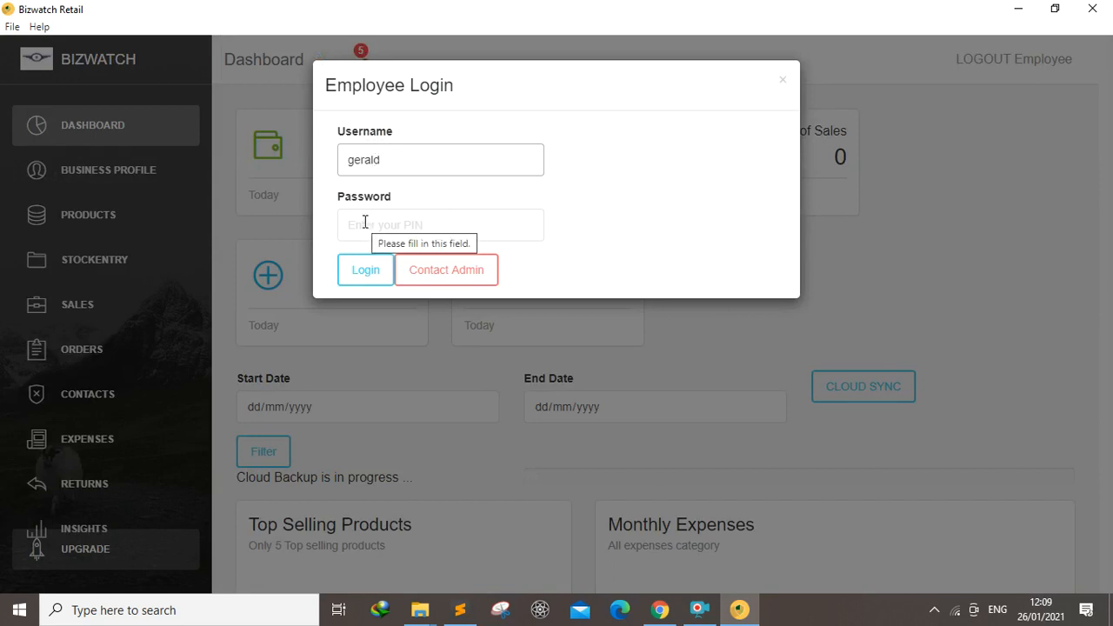
pyautogui.click(365, 223)
pyautogui.write('1')
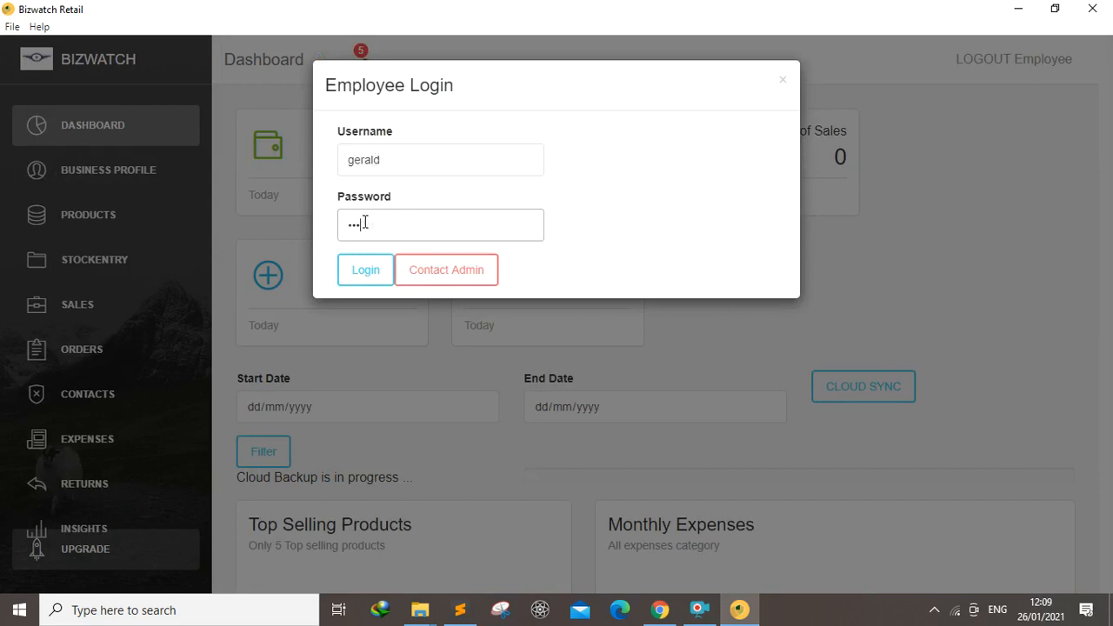
pyautogui.press('Return')
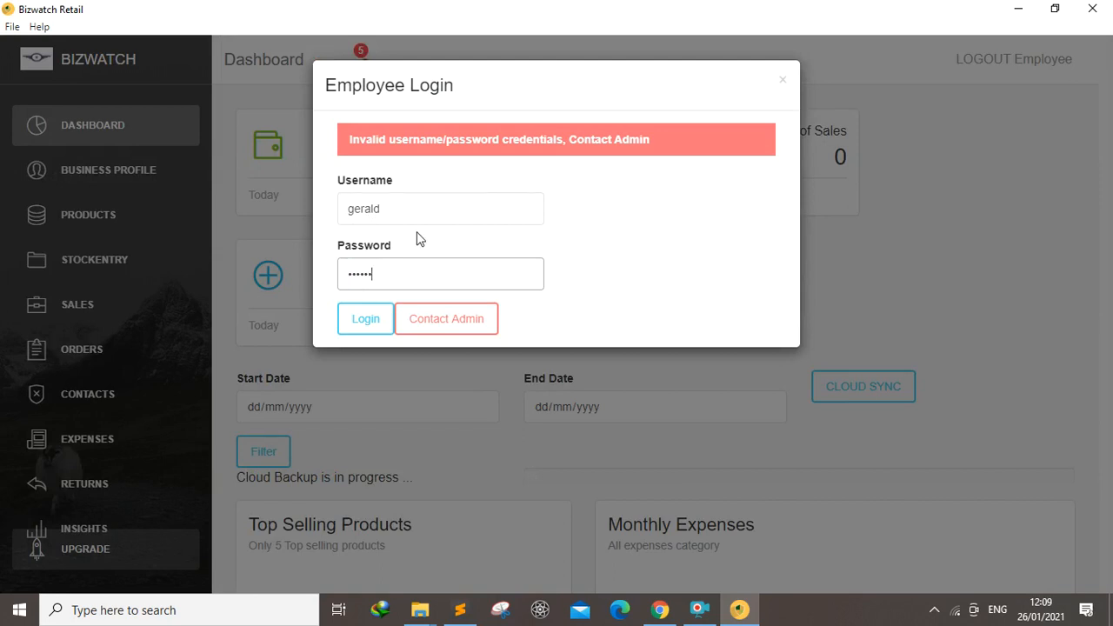
pyautogui.click(362, 326)
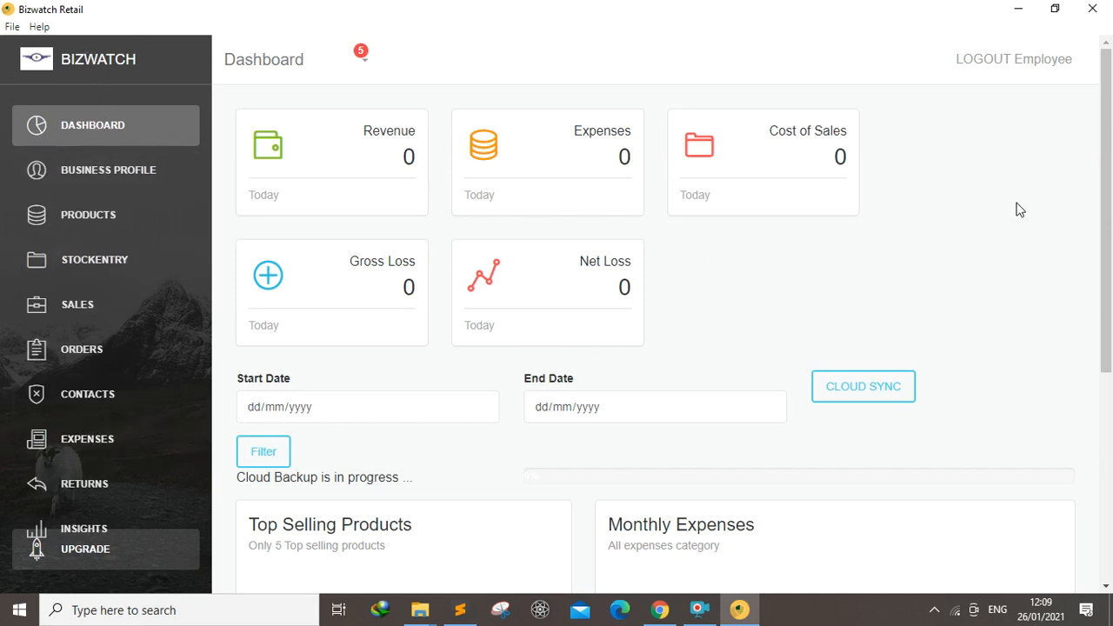
# Set the dashboard start date to 18/09/2020
pyautogui.moveTo(1109, 202)
pyautogui.mouseDown()
pyautogui.moveTo(1110, 304)
pyautogui.moveTo(1109, 144)
pyautogui.moveTo(1108, 295)
pyautogui.moveTo(1109, 202)
pyautogui.mouseUp()
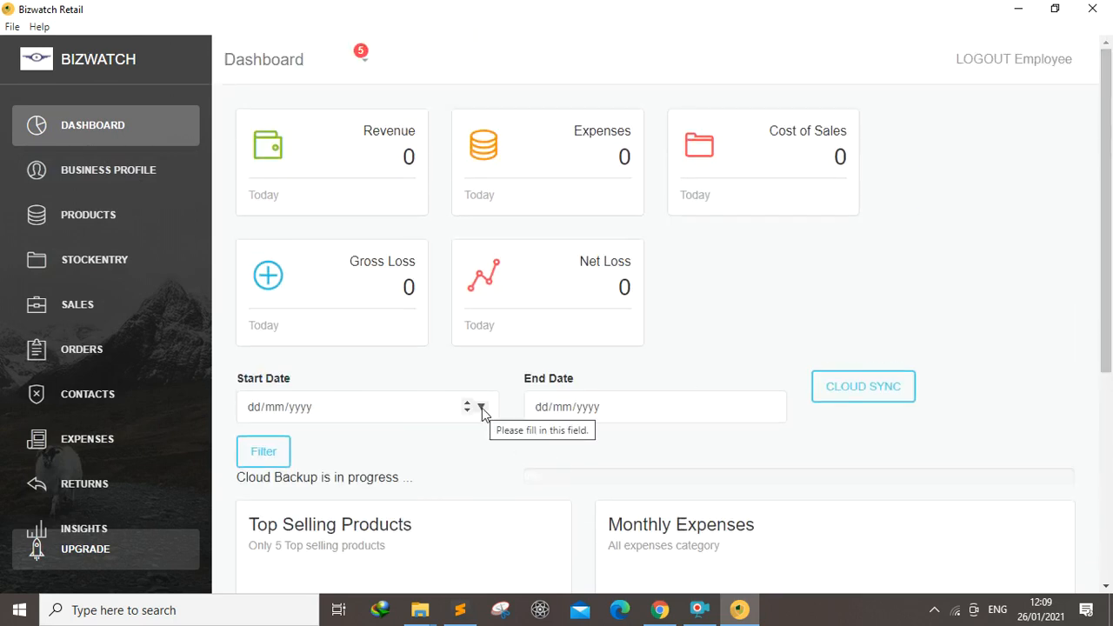
pyautogui.moveTo(1109, 141)
pyautogui.mouseDown()
pyautogui.moveTo(1109, 295)
pyautogui.moveTo(1111, 131)
pyautogui.mouseUp()
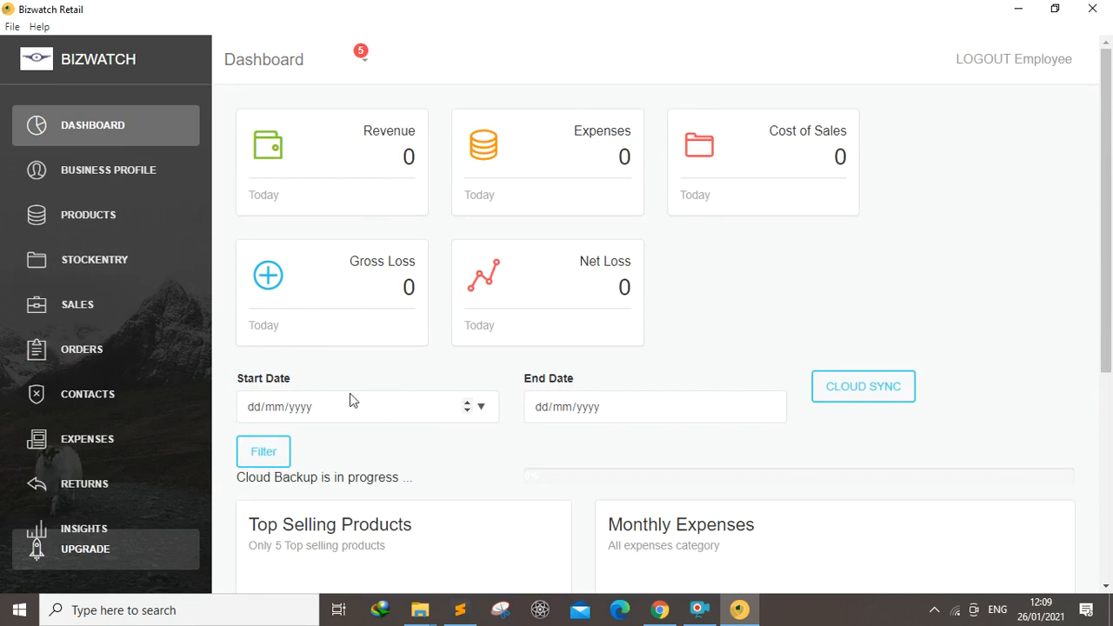
pyautogui.click(481, 407)
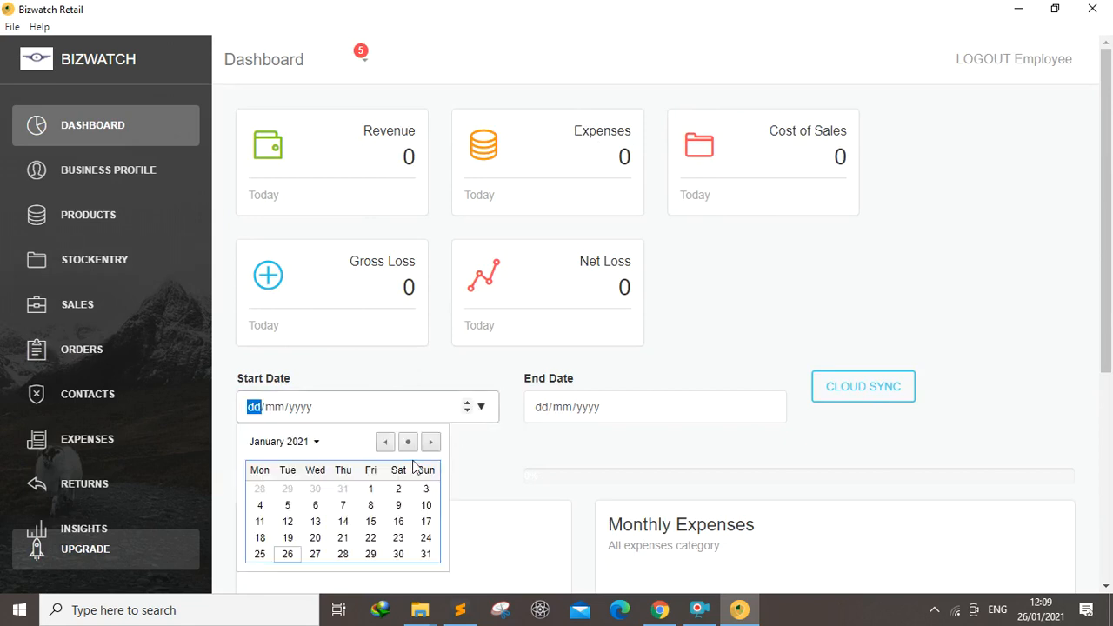
pyautogui.click(384, 442)
pyautogui.click(385, 442)
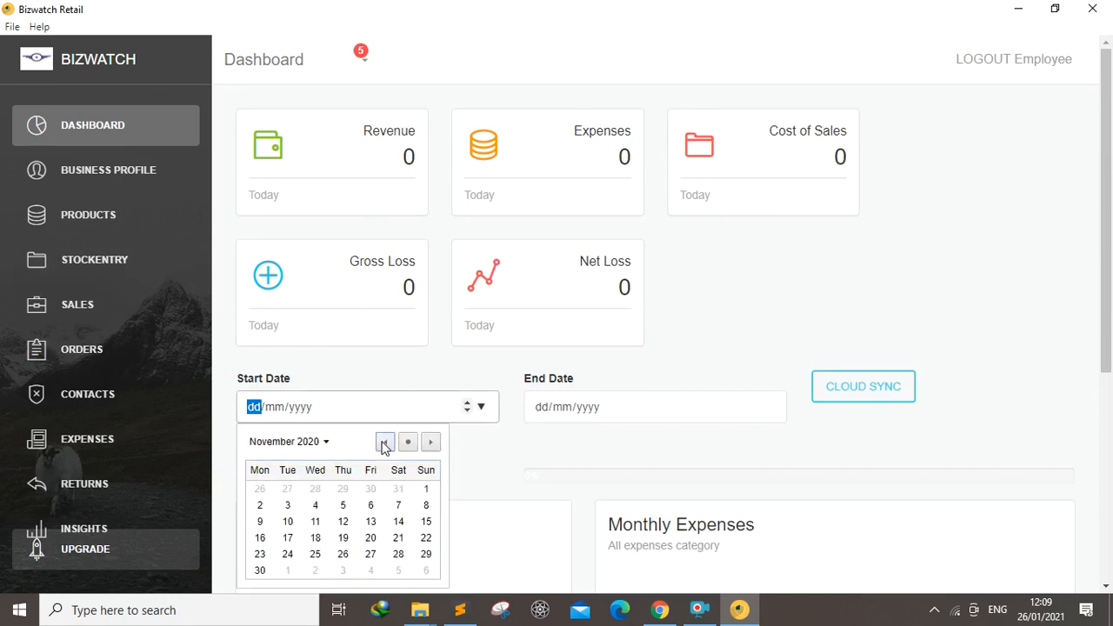
pyautogui.click(384, 443)
pyautogui.click(385, 443)
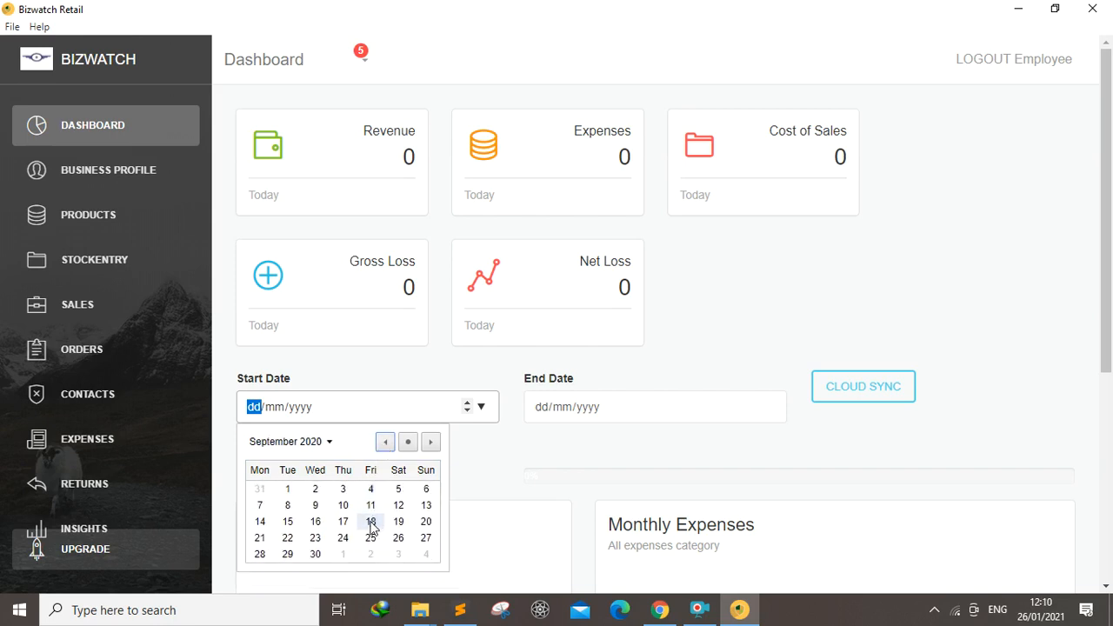
pyautogui.click(371, 523)
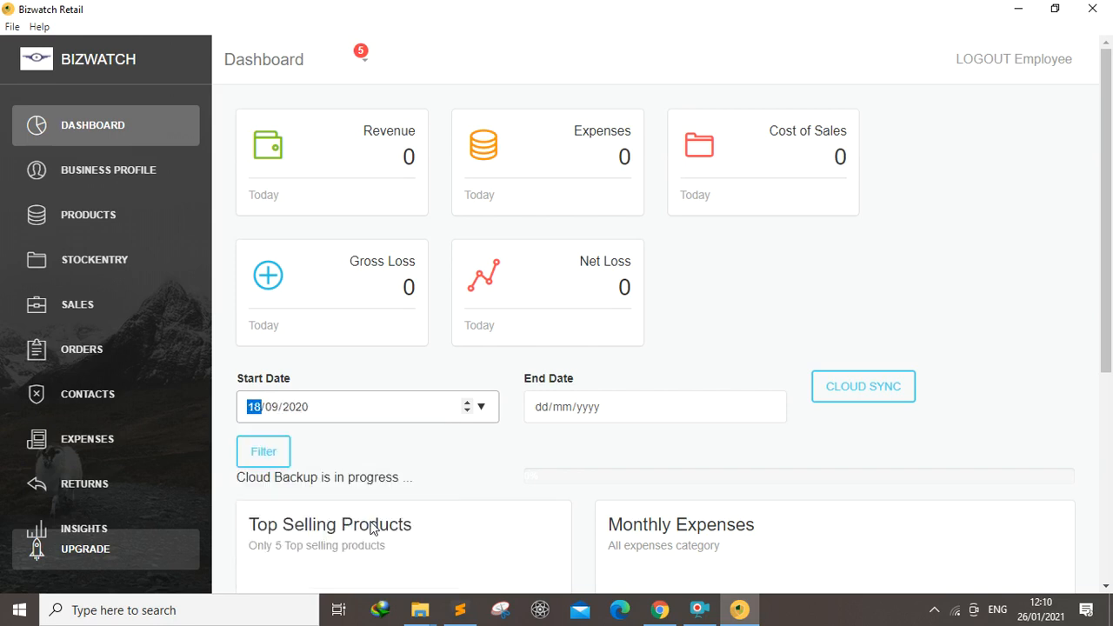
# Set the end date to 27/01/2021 and filter the dashboard by this date range
pyautogui.click(769, 407)
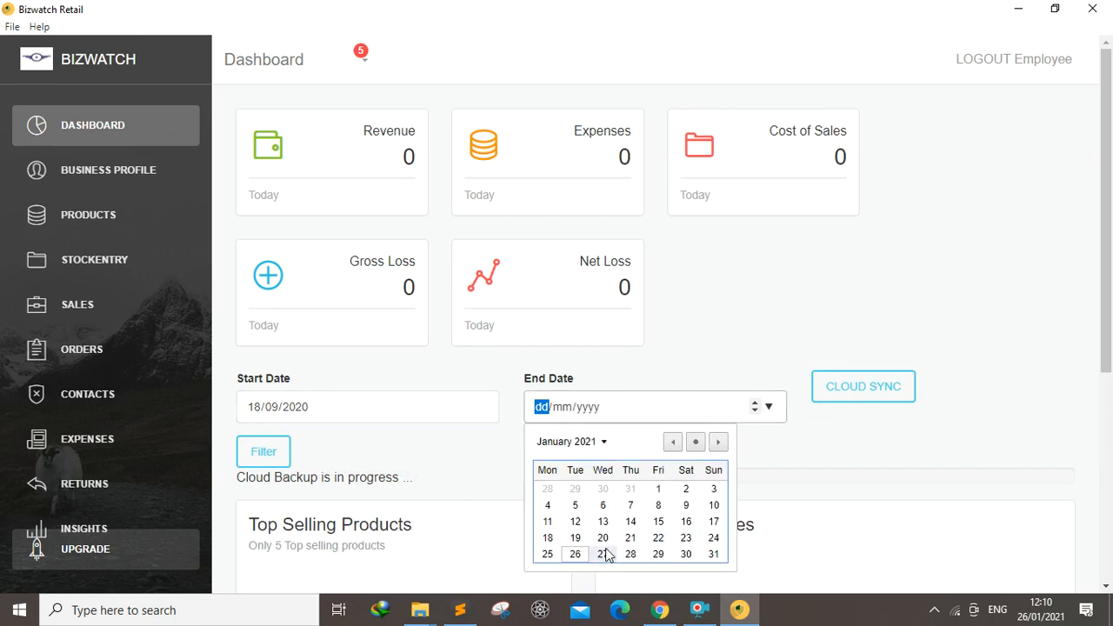
pyautogui.click(603, 554)
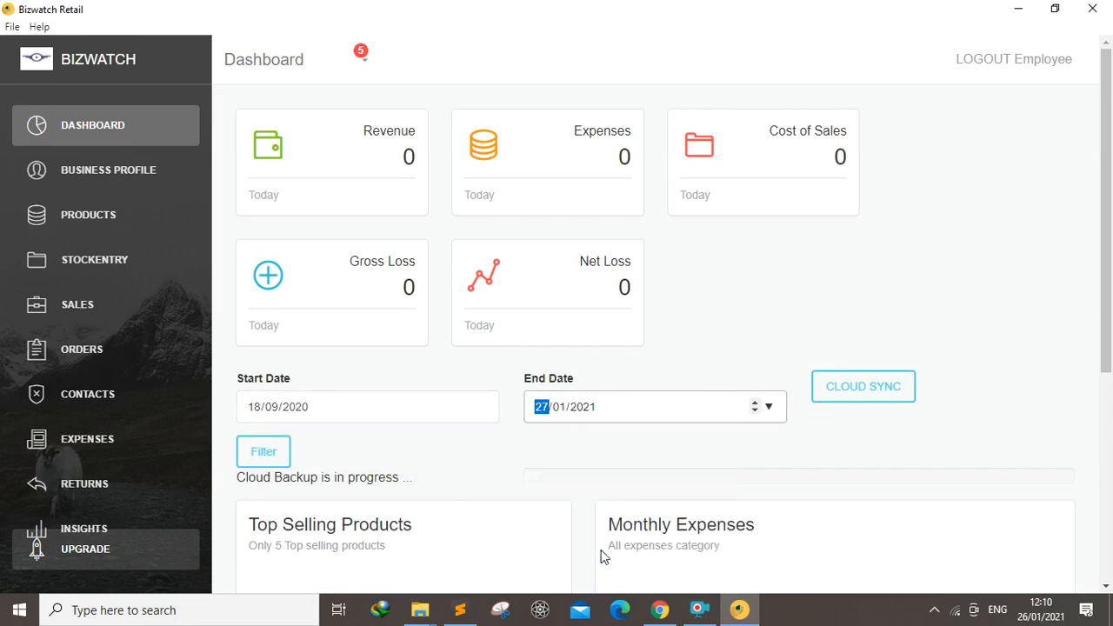
pyautogui.click(259, 464)
pyautogui.moveTo(1109, 170); pyautogui.dragTo(1111, 317)
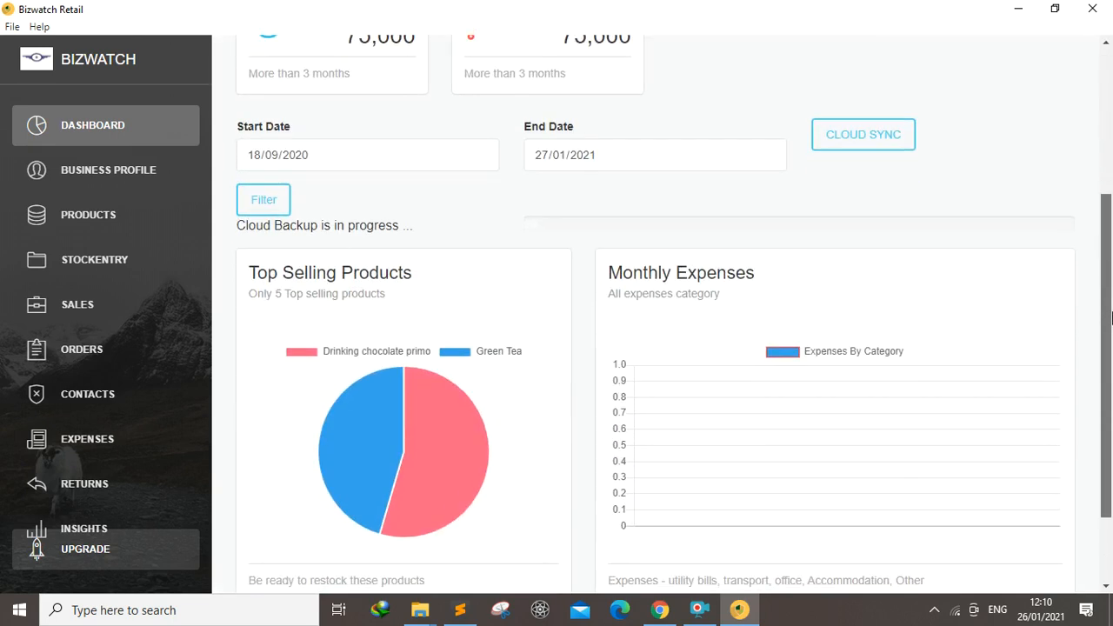
pyautogui.moveTo(1111, 317); pyautogui.dragTo(1112, 154)
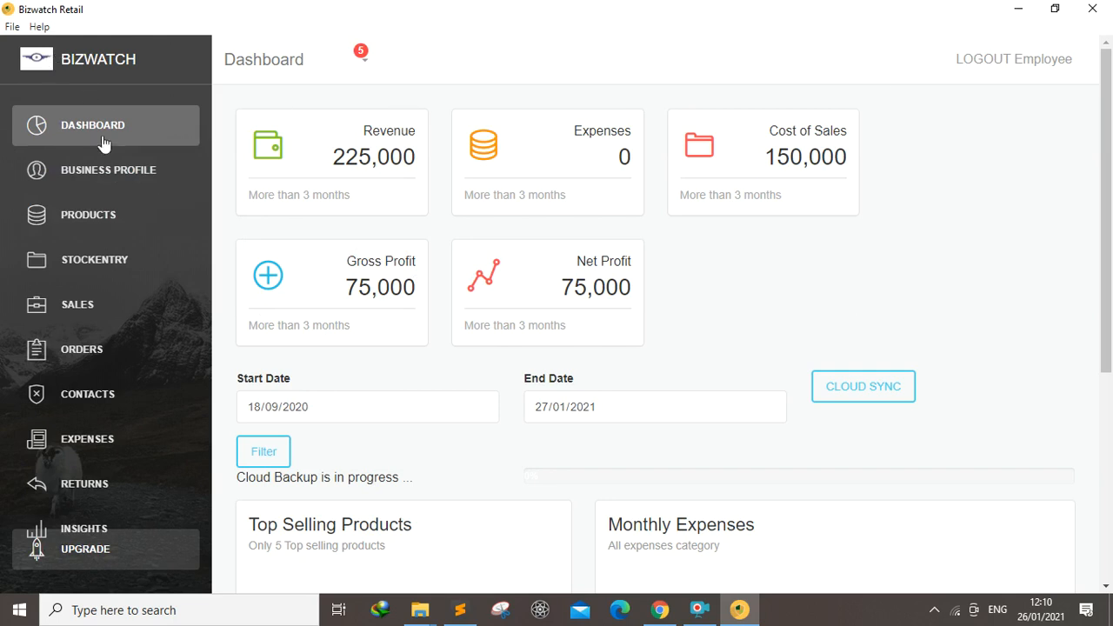
# Open the business profile and log out of the business account
pyautogui.click(87, 173)
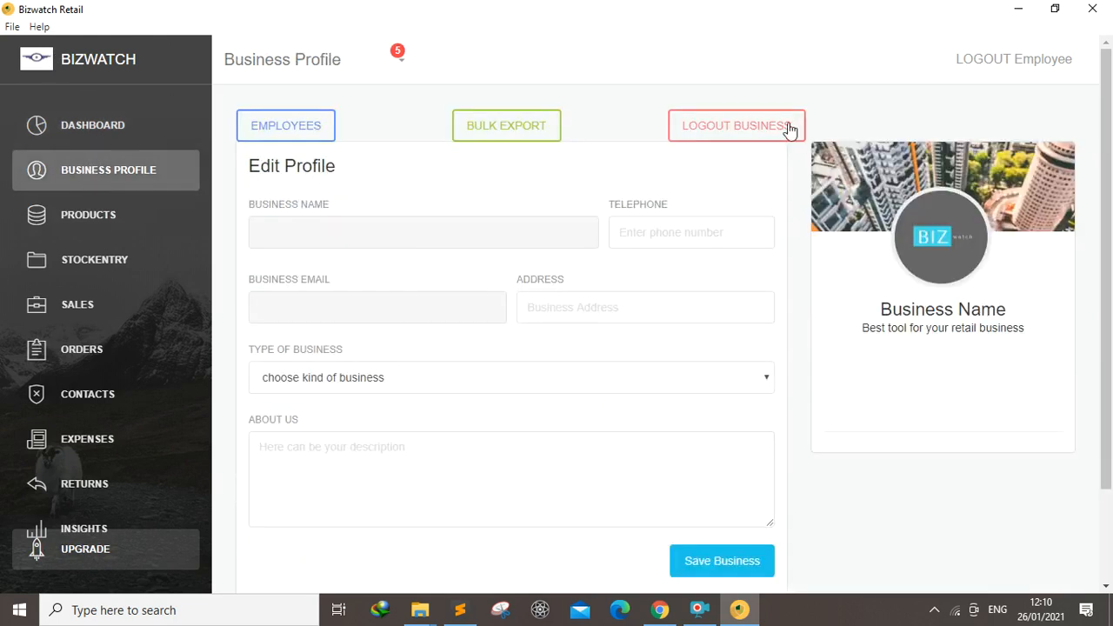
pyautogui.click(741, 132)
# Log back in with the business e-mail address and the account password
pyautogui.click(243, 128)
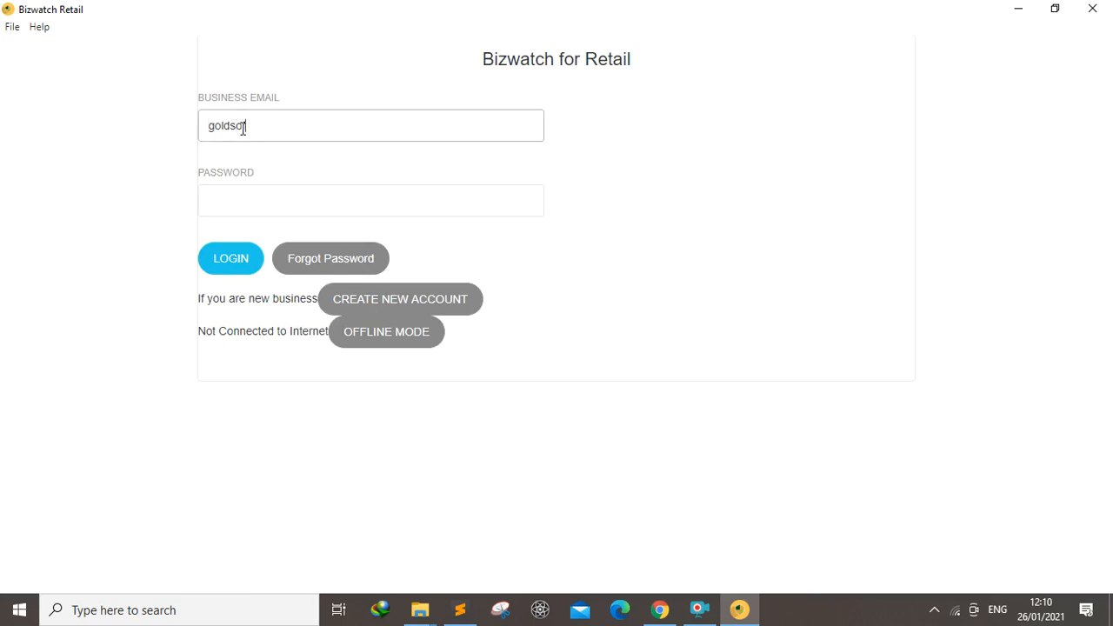
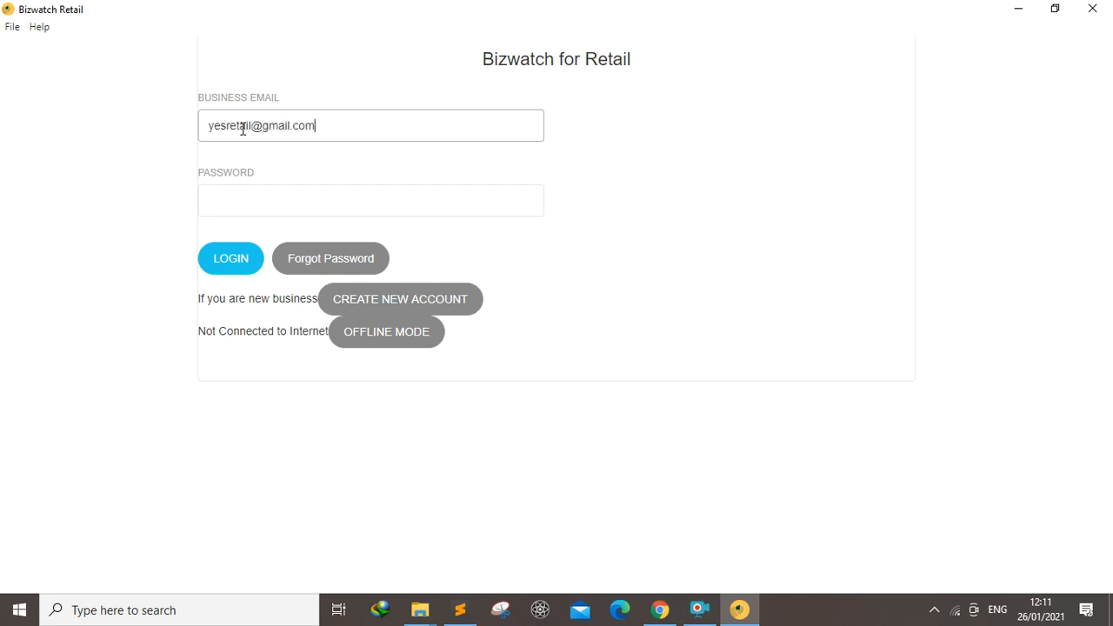
pyautogui.click(243, 202)
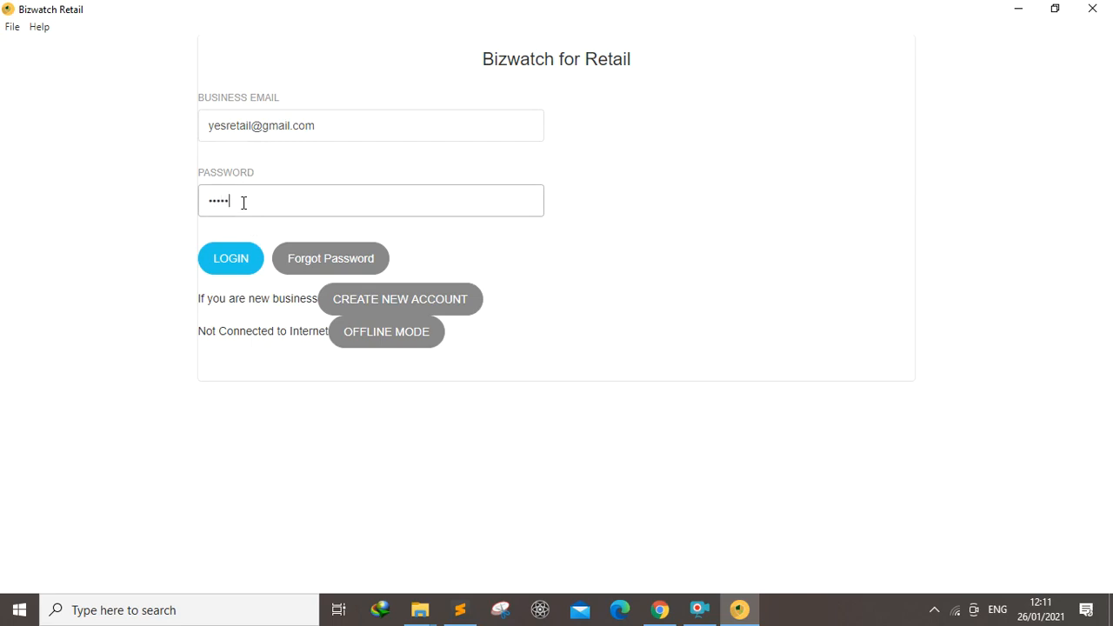
pyautogui.click(230, 259)
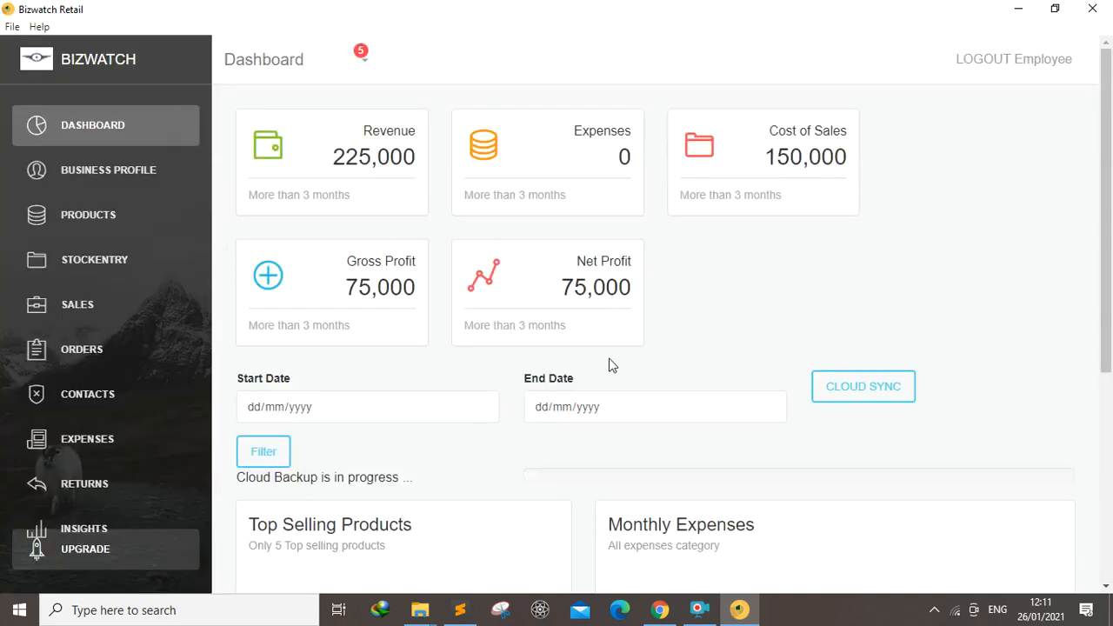
# Scroll through the dashboard figures and charts
pyautogui.moveTo(1111, 215); pyautogui.dragTo(1109, 272)
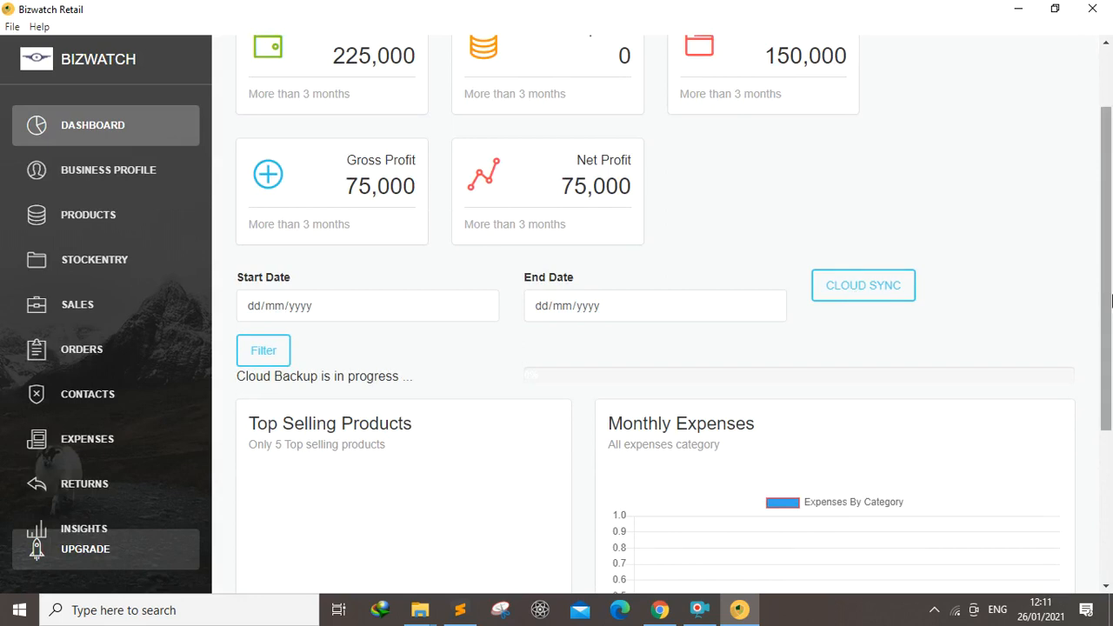
pyautogui.scroll(-3, 1097, 313)
pyautogui.scroll(5, 1098, 313)
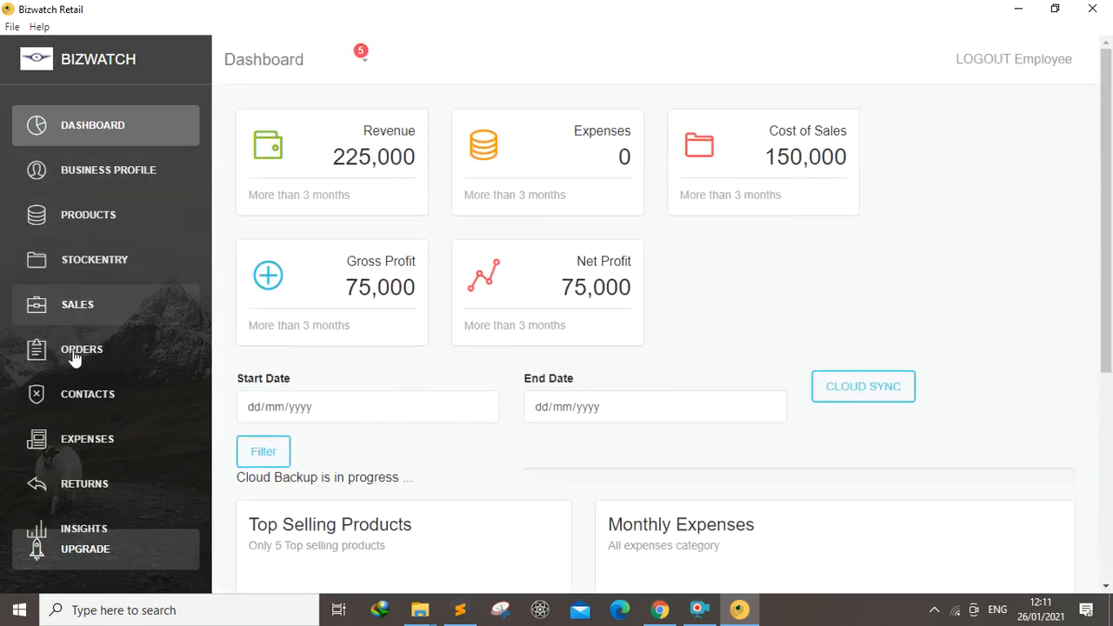
# Open the Expenses section and view the expense category list, then close it
pyautogui.click(68, 444)
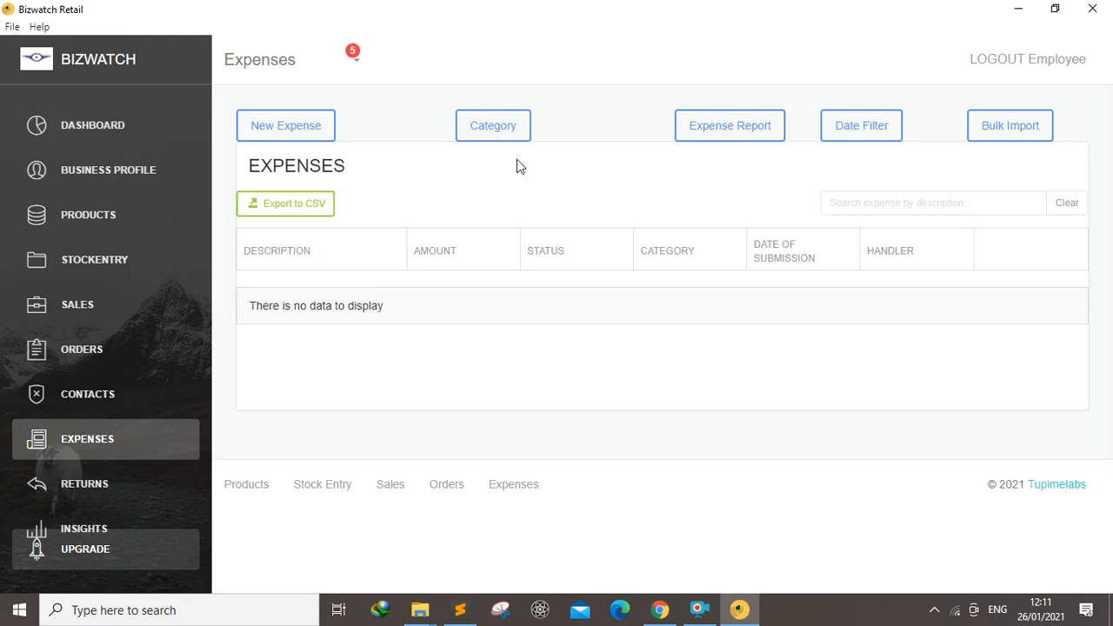
pyautogui.click(487, 132)
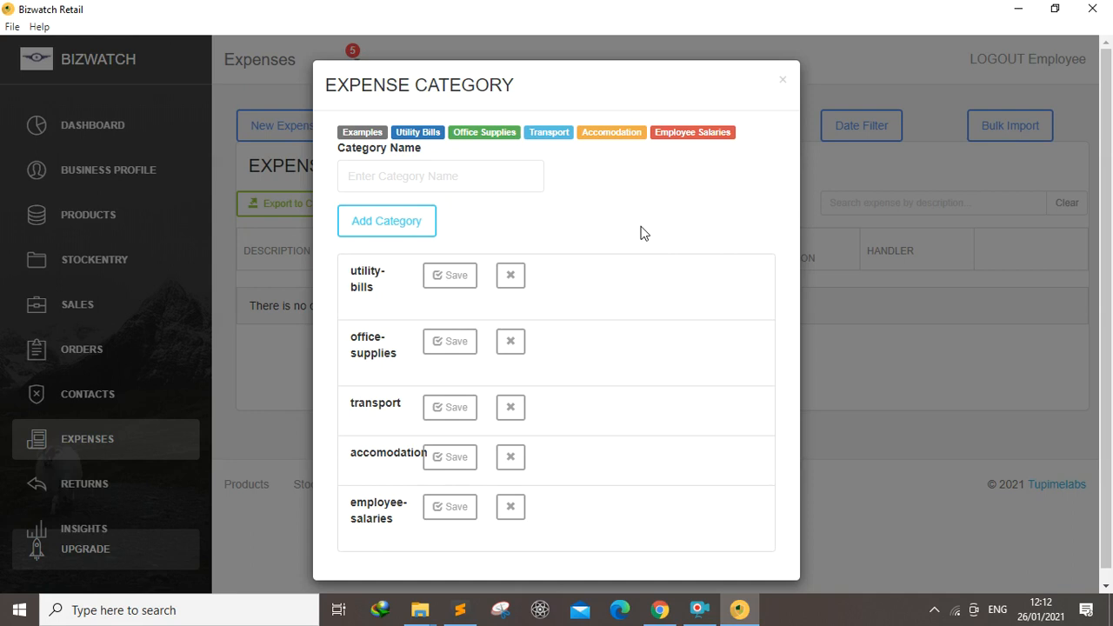
pyautogui.click(782, 85)
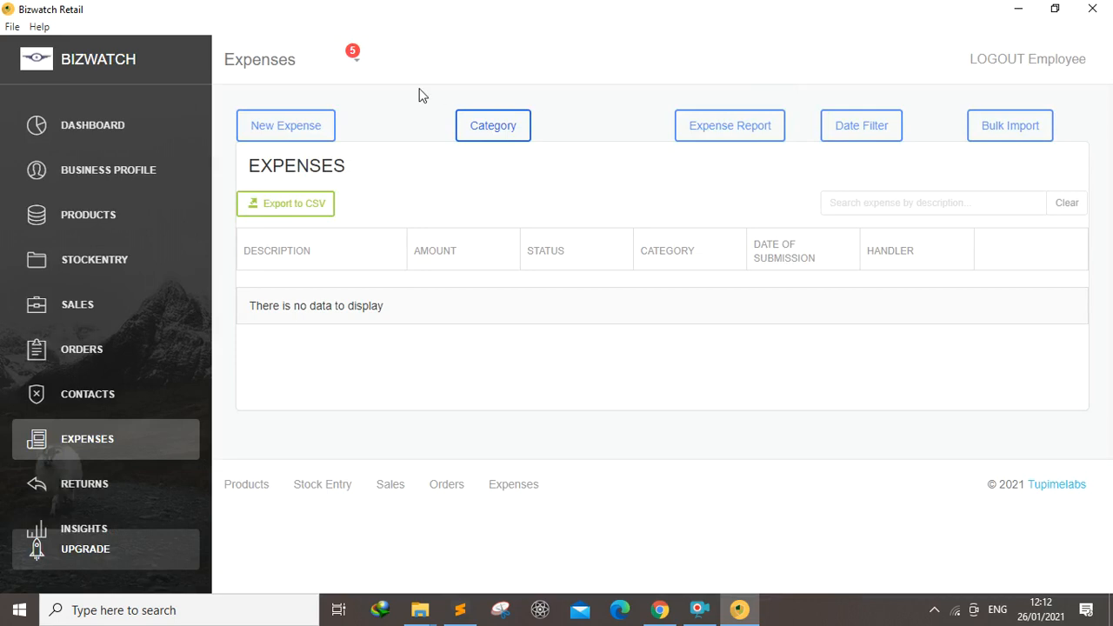
# Start a new expense and describe it as "yaka electricity bill for the month of December"
pyautogui.click(291, 126)
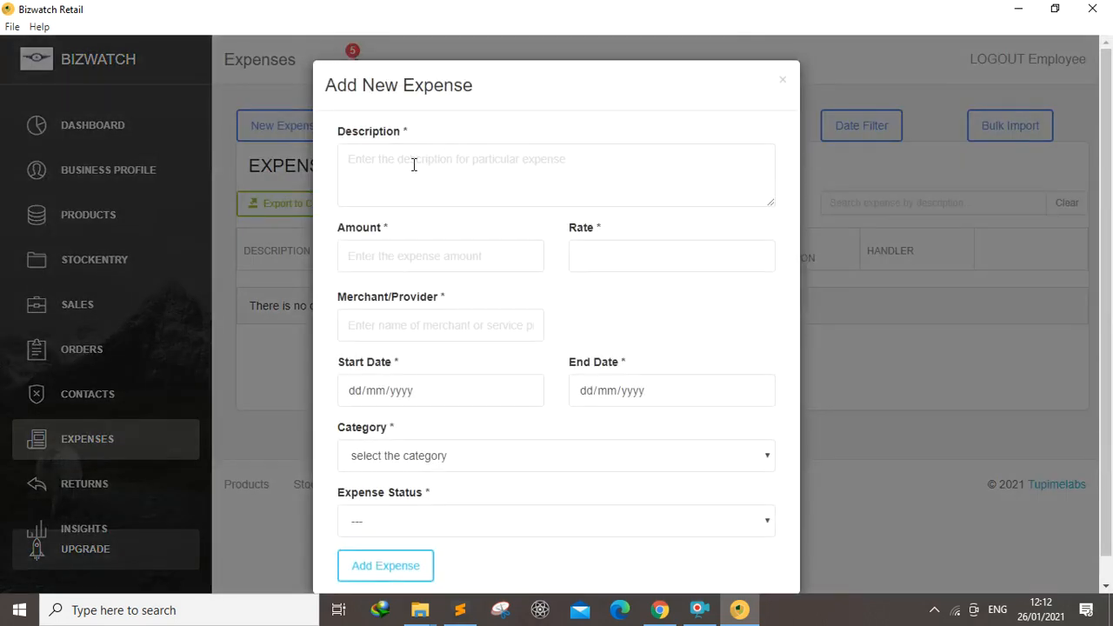
pyautogui.click(396, 166)
pyautogui.write('ya')
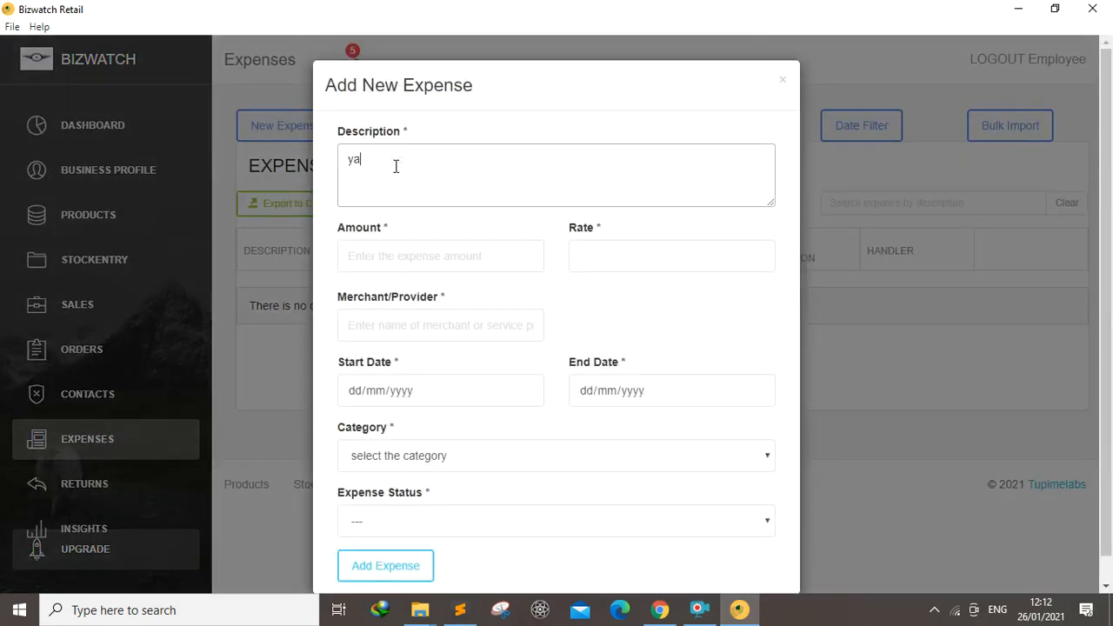
pyautogui.write('ka electricity bill for the month of ')
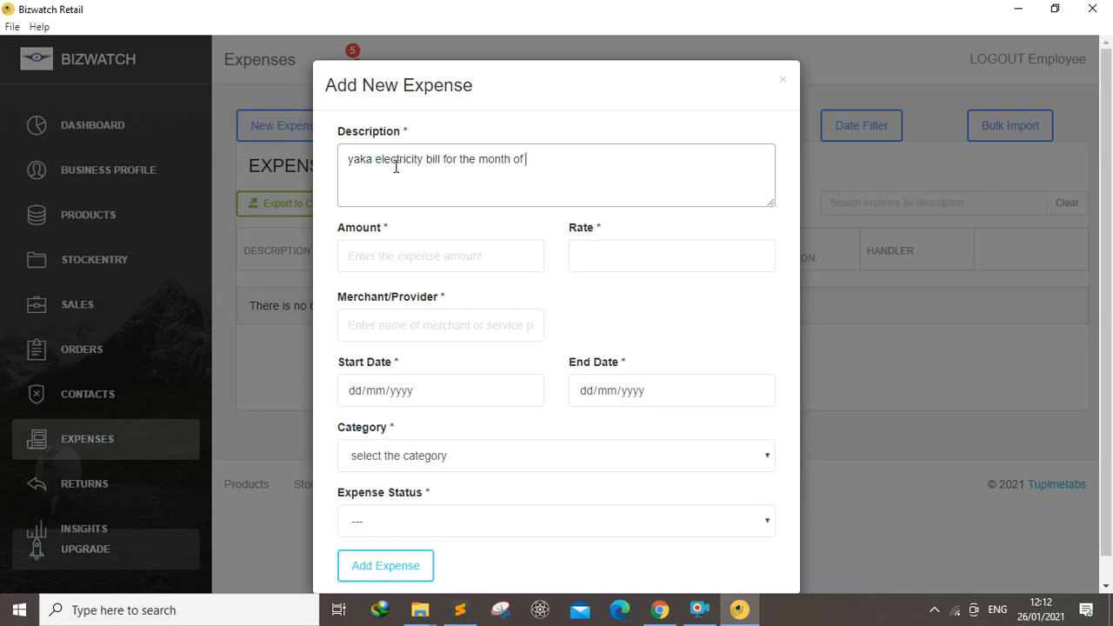
pyautogui.write('ja')
pyautogui.press('BackSpace')
pyautogui.press('BackSpace')
pyautogui.write('December')
# Enter an amount of 50,000 and a rate of 1 for the expense
pyautogui.click(409, 254)
pyautogui.write('50,000')
pyautogui.click(637, 255)
pyautogui.write('1')
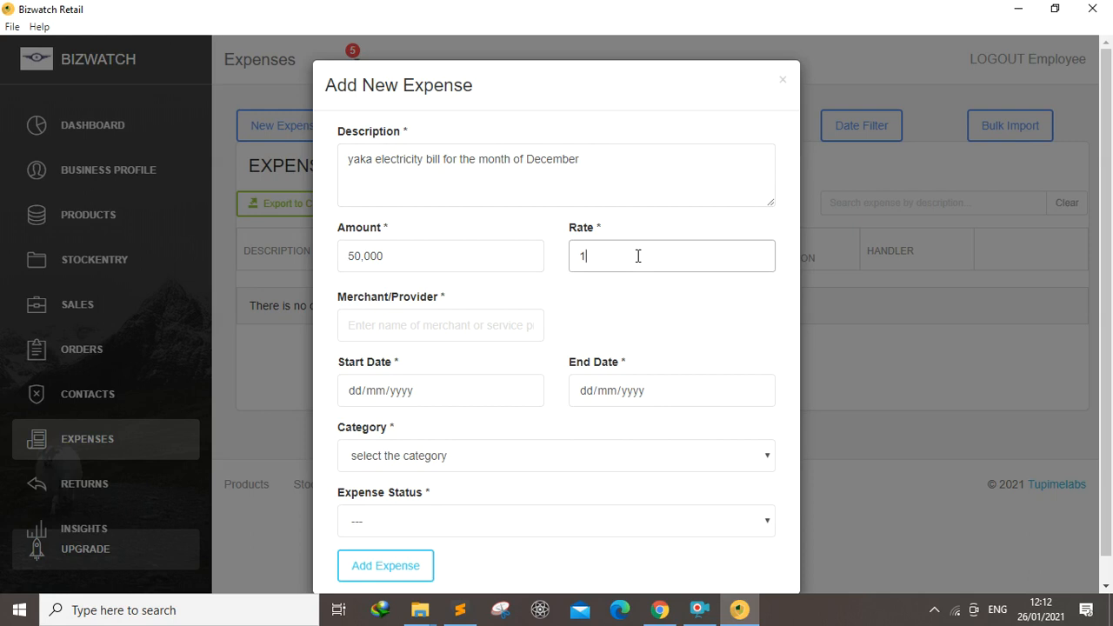
pyautogui.press('BackSpace')
pyautogui.write('2')
pyautogui.press('BackSpace')
pyautogui.write('1')
# Enter umeme as the merchant/provider
pyautogui.click(432, 336)
pyautogui.write('umeem')
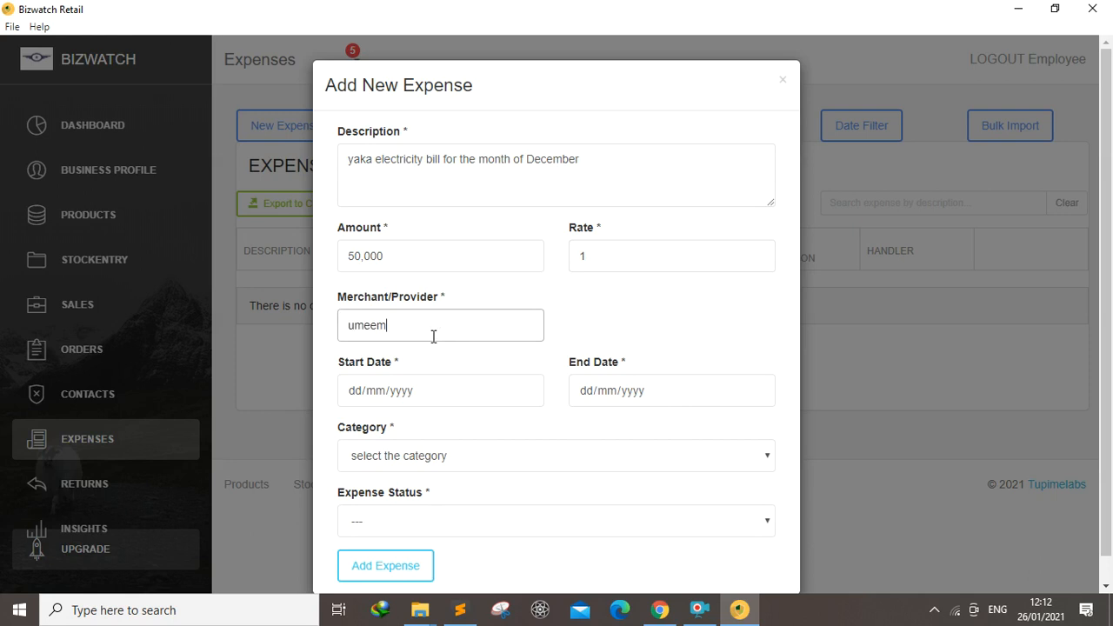
pyautogui.press('BackSpace')
pyautogui.press('BackSpace')
pyautogui.write('me')
# Set the start date to 01/12/2020 and the end date to 01/01/2021
pyautogui.click(526, 392)
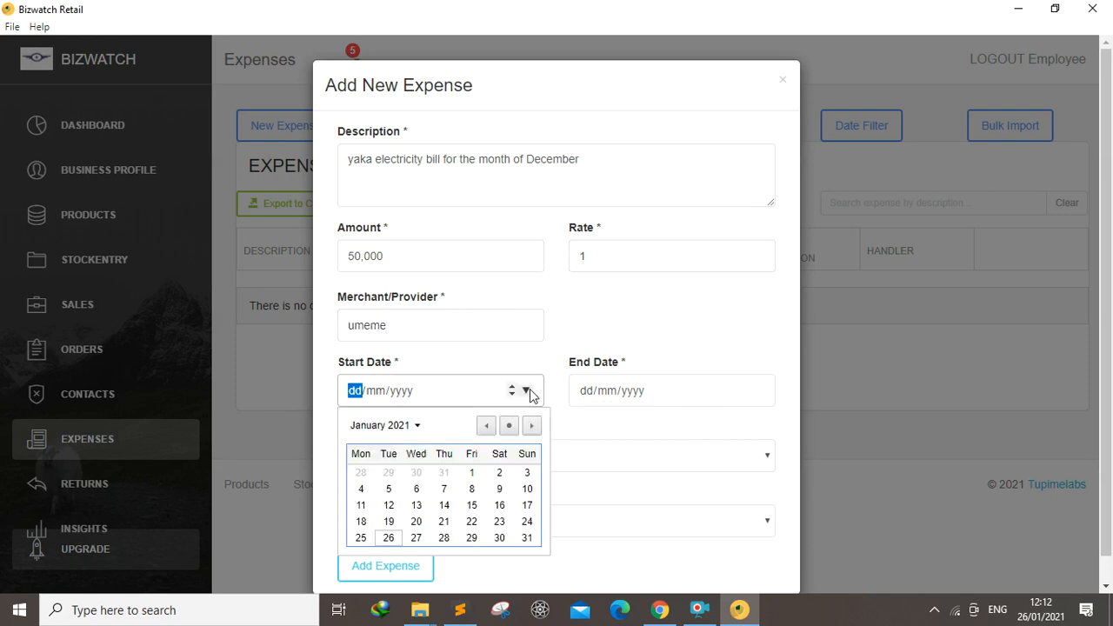
pyautogui.click(485, 426)
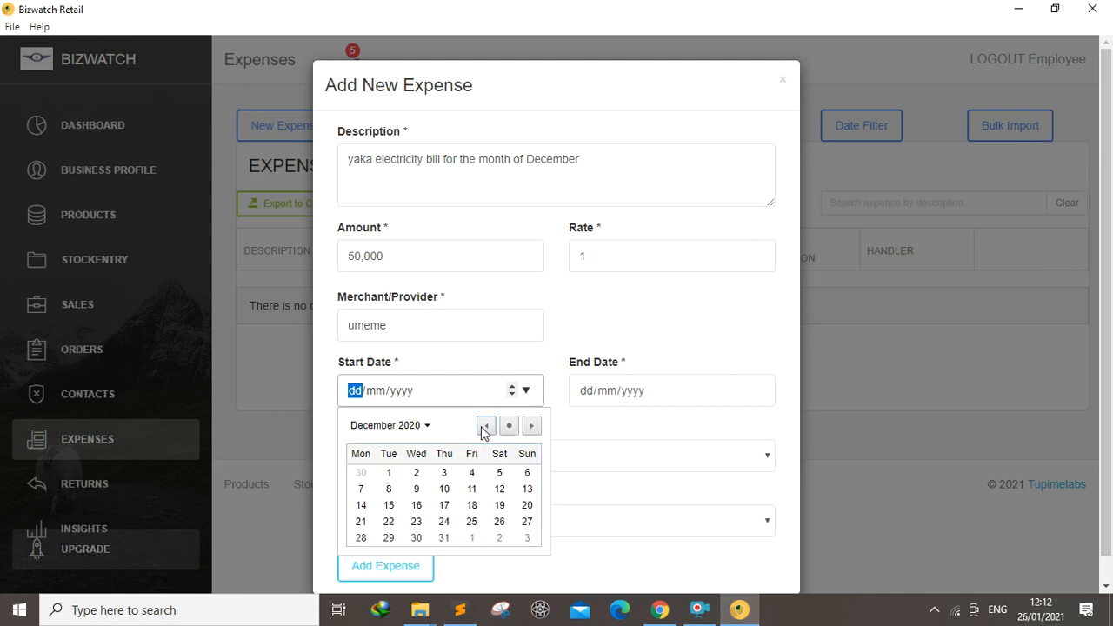
pyautogui.click(389, 473)
pyautogui.click(763, 391)
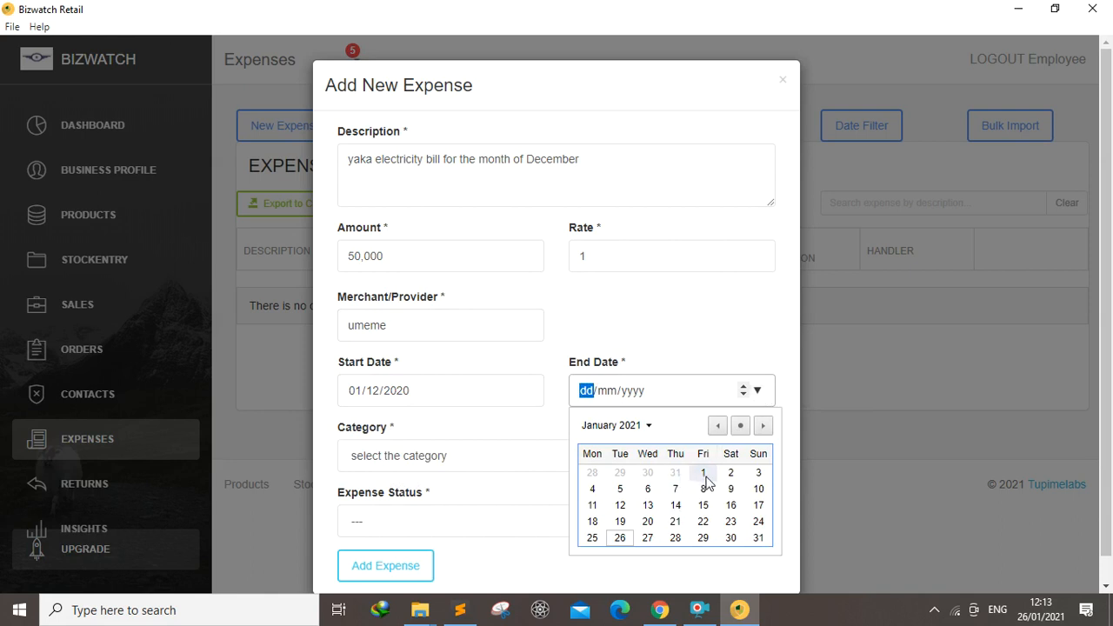
pyautogui.click(704, 473)
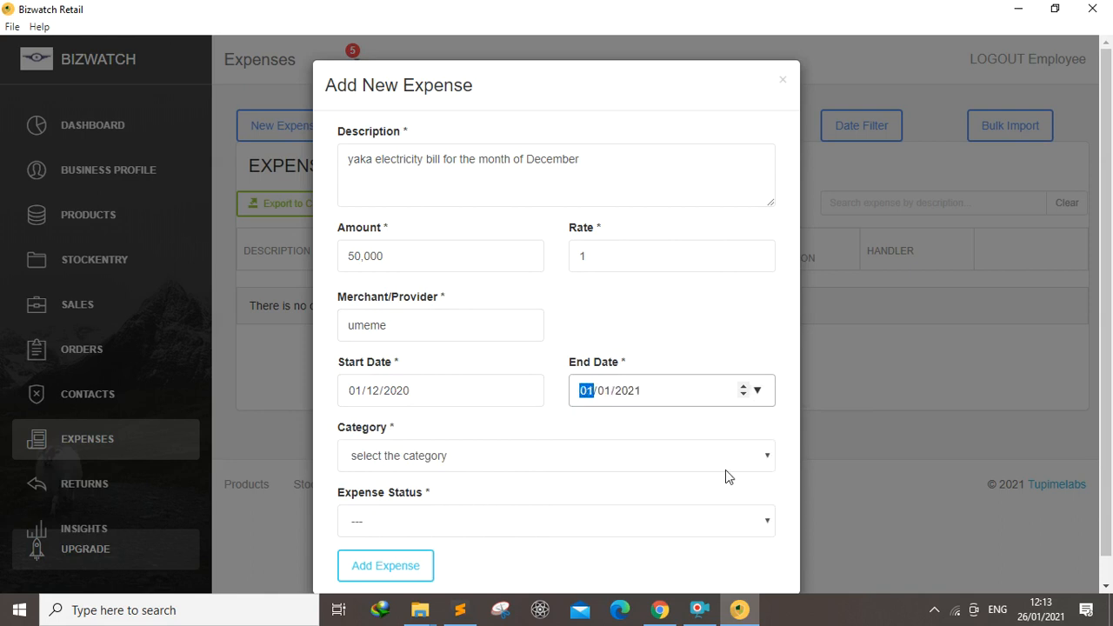
# Choose the utility-bills category and set the expense status to pending
pyautogui.click(744, 459)
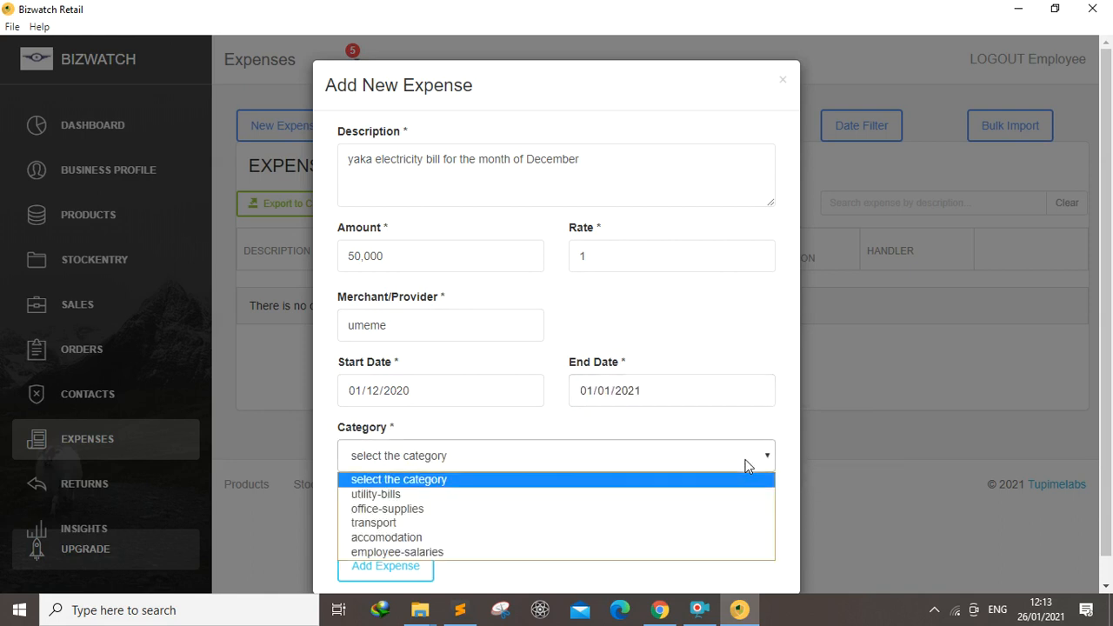
pyautogui.click(445, 495)
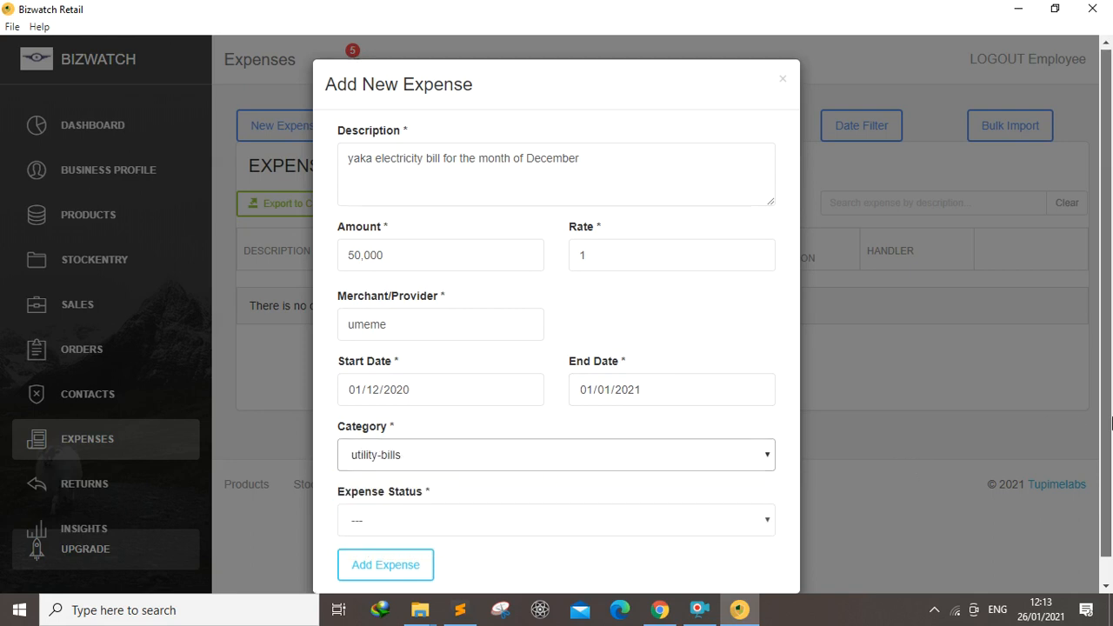
pyautogui.scroll(-1, 1077, 425)
pyautogui.click(766, 498)
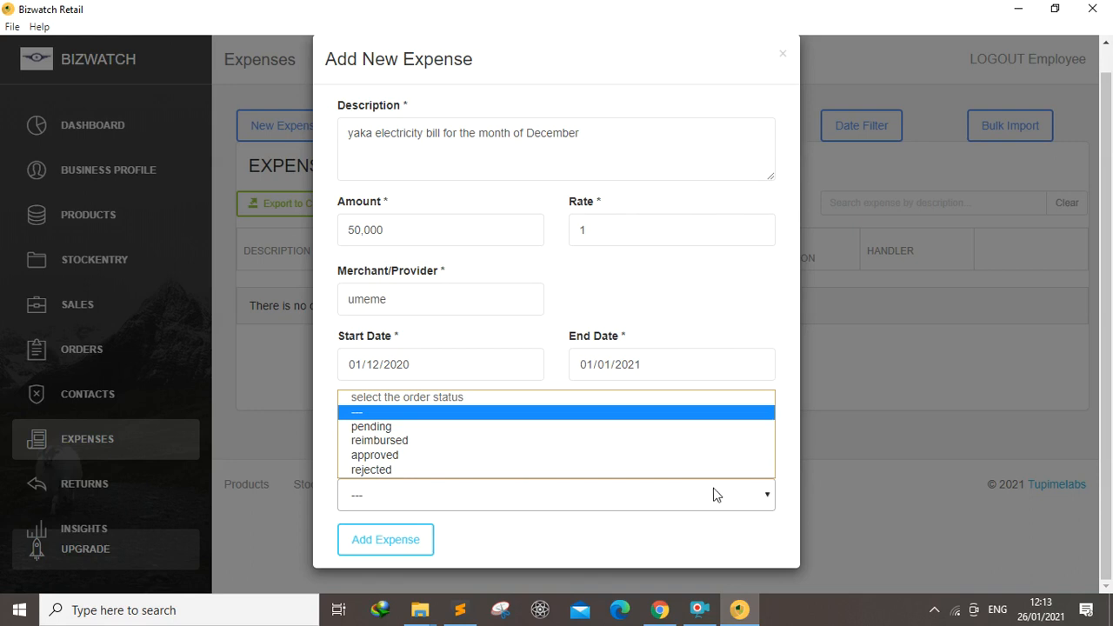
pyautogui.click(372, 432)
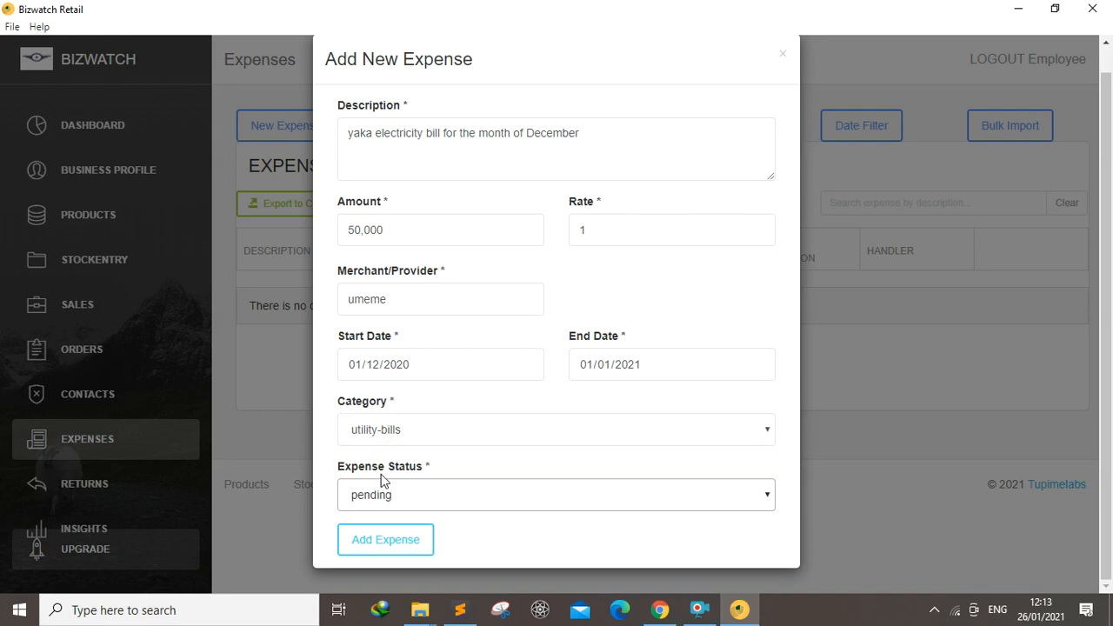
# Submit the new expense and close the form
pyautogui.click(385, 539)
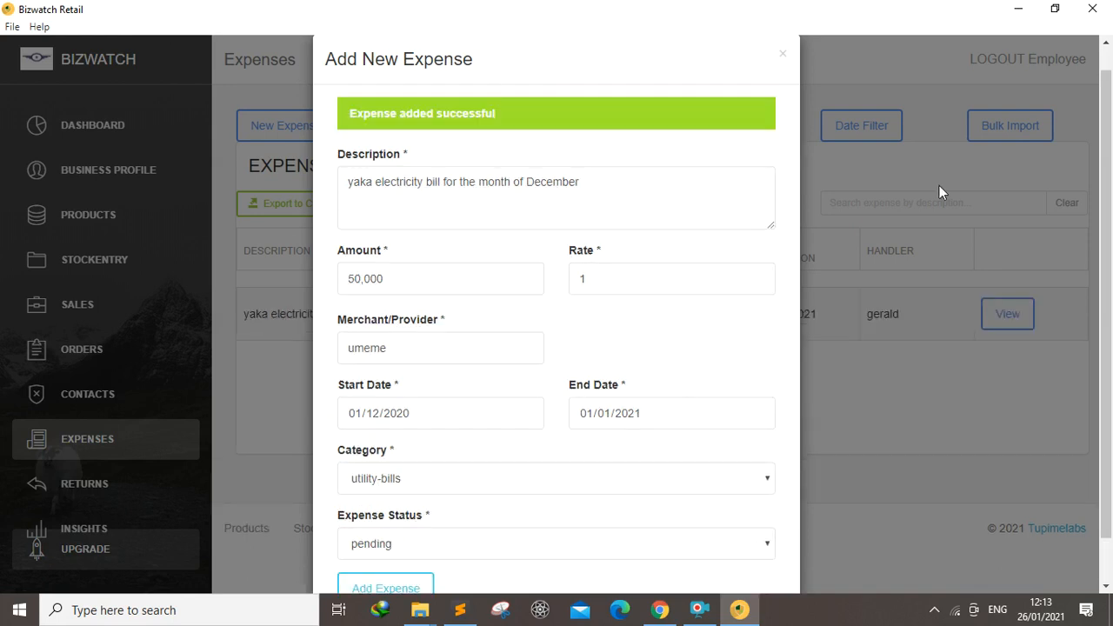
pyautogui.scroll(1, 780, 330)
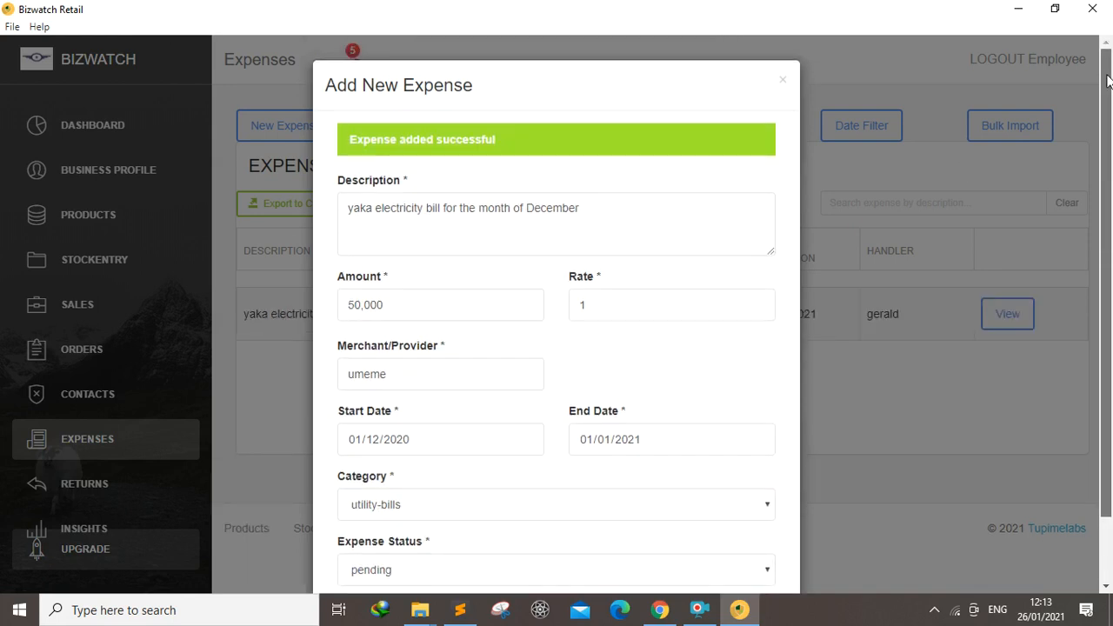
pyautogui.click(779, 78)
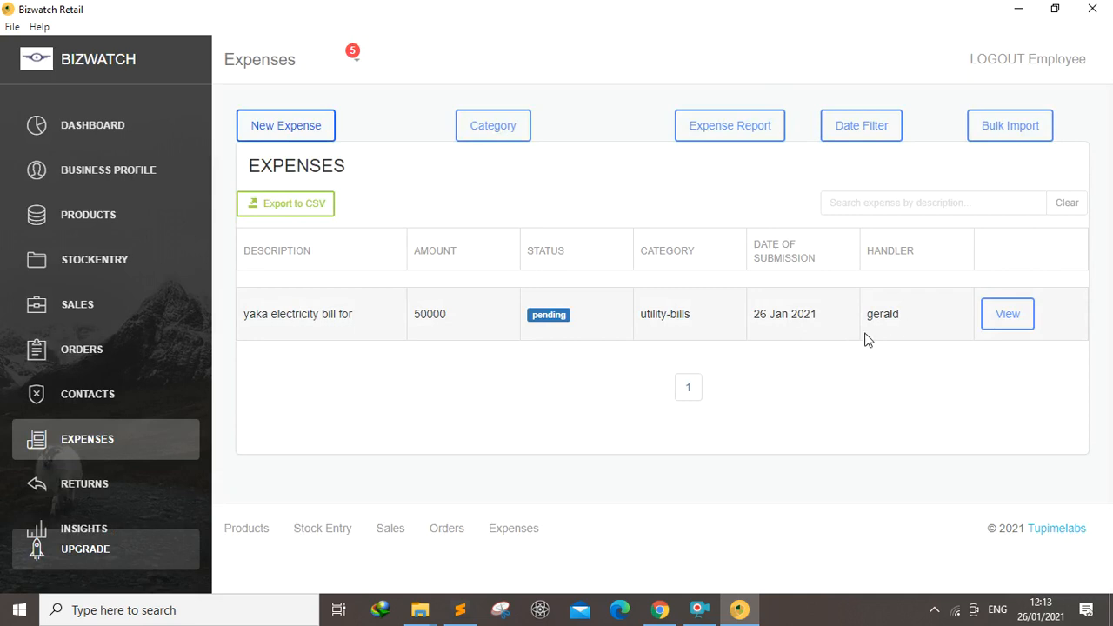
# Start another new expense and describe it as "rent for the month of January"
pyautogui.click(283, 129)
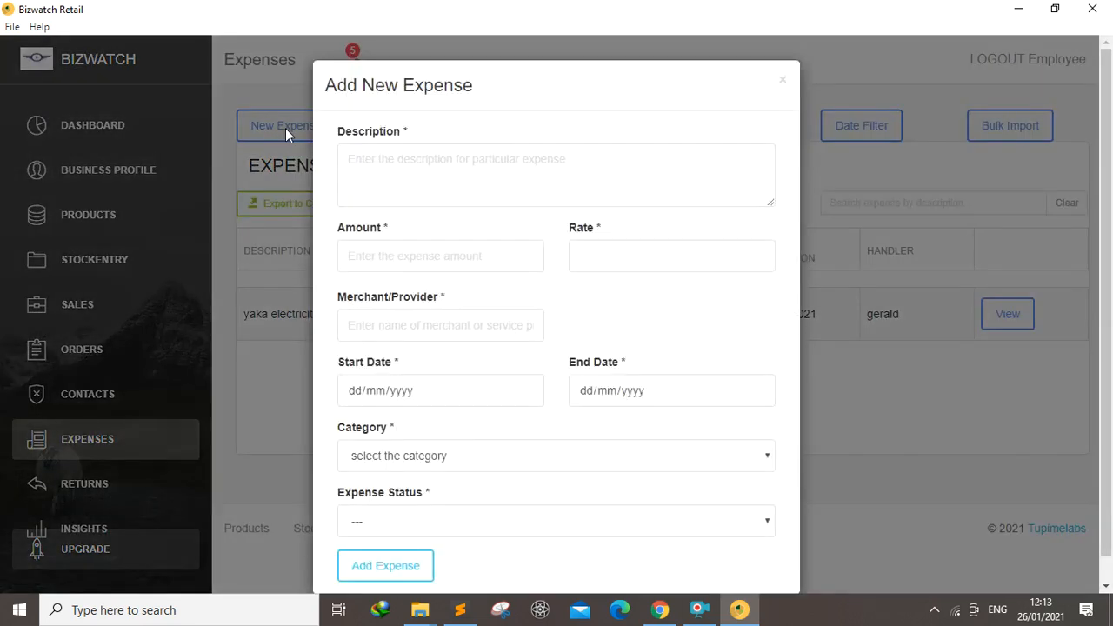
pyautogui.click(399, 168)
pyautogui.write('rent')
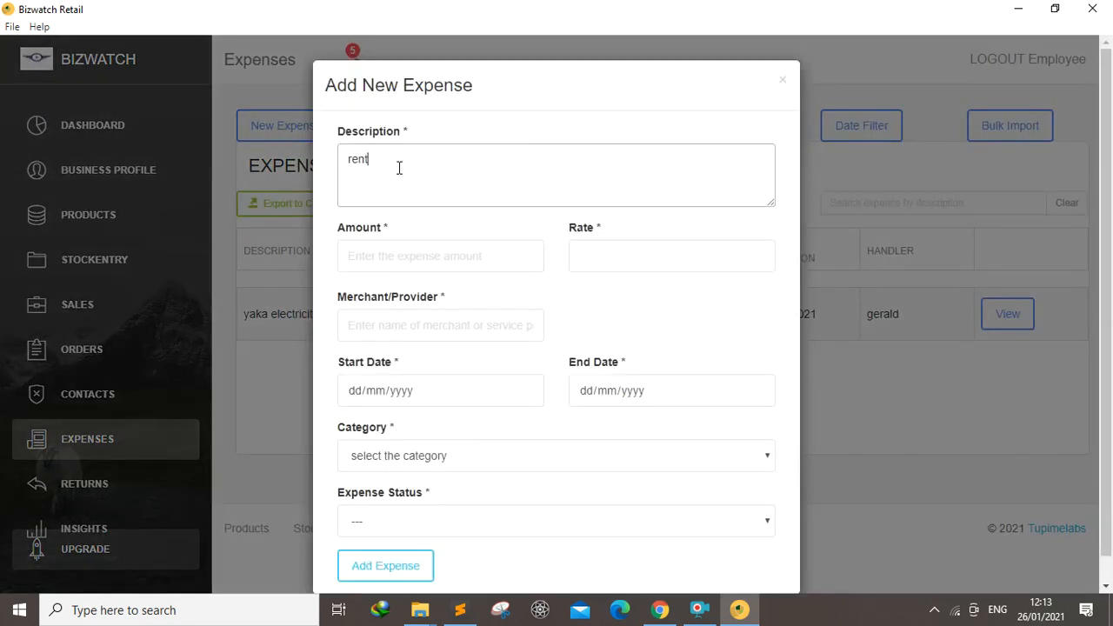
pyautogui.write(' for the month of ')
pyautogui.write('December')
pyautogui.press('BackSpace')
pyautogui.press('BackSpace')
pyautogui.press('BackSpace')
pyautogui.press('BackSpace')
pyautogui.press('BackSpace')
pyautogui.press('BackSpace')
pyautogui.press('BackSpace')
pyautogui.write('January')
# Enter an amount of 550,000 and a rate of 1 for the rent expense
pyautogui.click(441, 253)
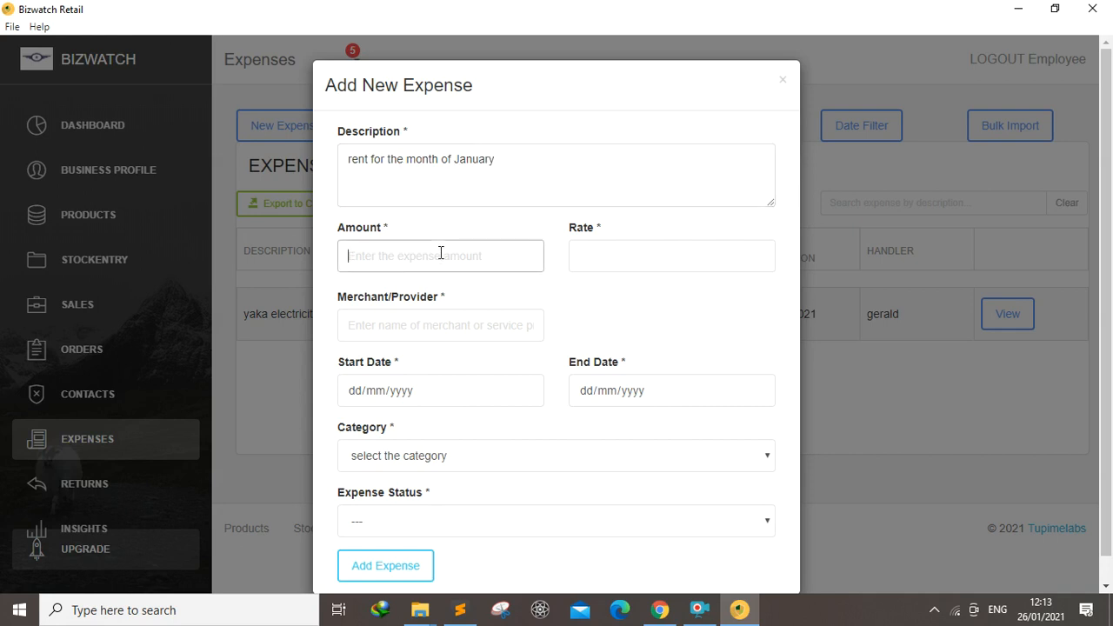
pyautogui.write('5500000')
pyautogui.click(643, 255)
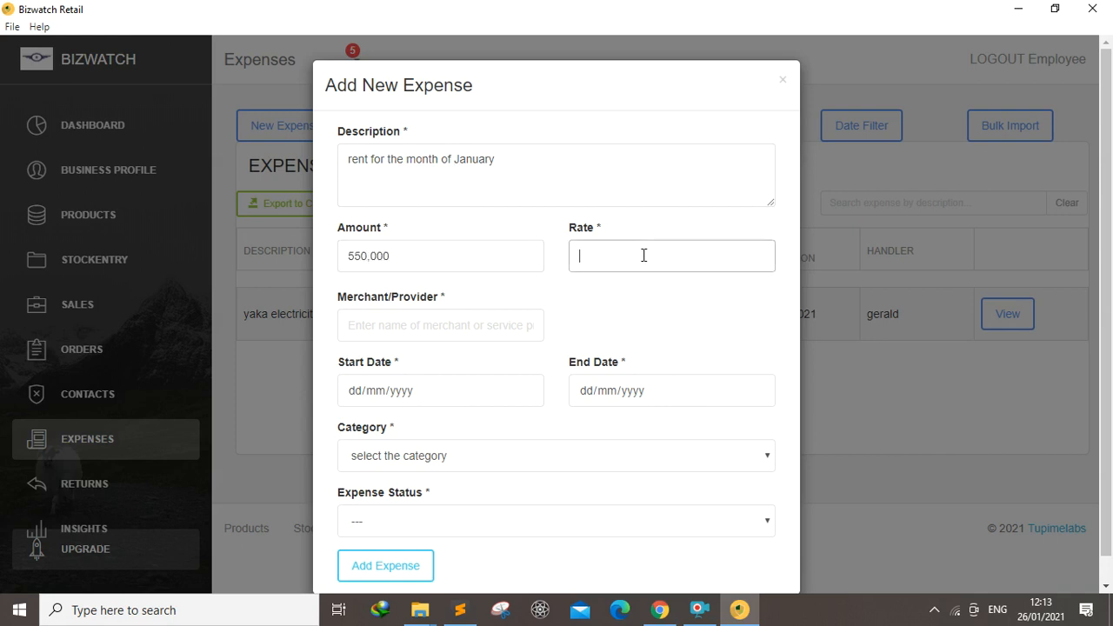
pyautogui.write('1')
# Enter City Town Investment as the merchant/provider
pyautogui.click(433, 323)
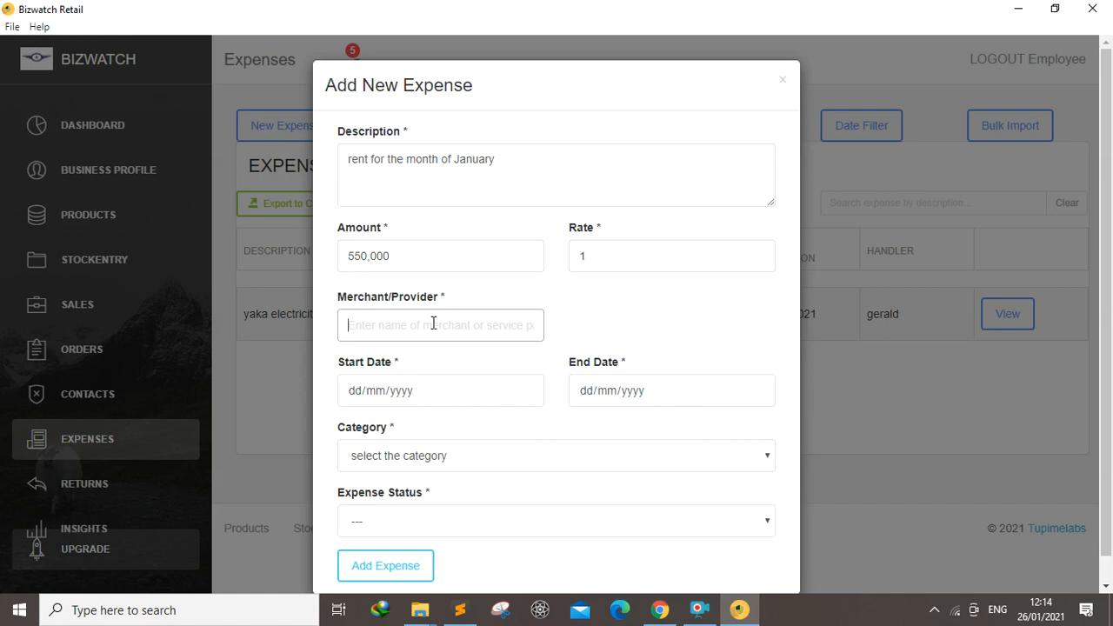
pyautogui.write('City Town C')
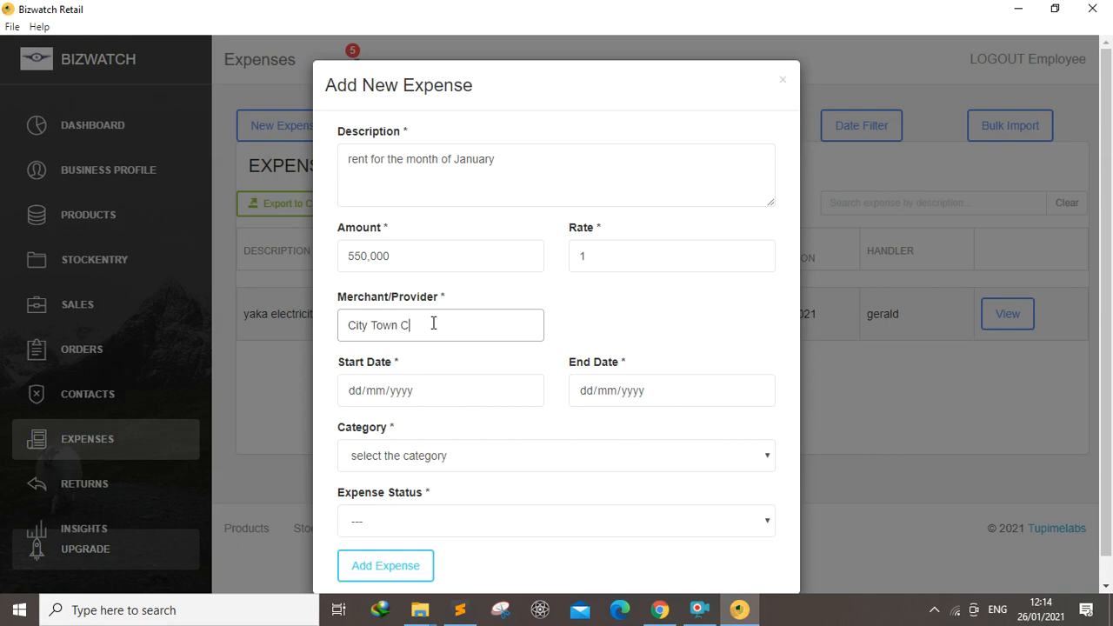
pyautogui.press('BackSpace')
pyautogui.write('Investment')
# Set the start date to 31/12/2020 and the end date to 28/01/2021
pyautogui.click(526, 391)
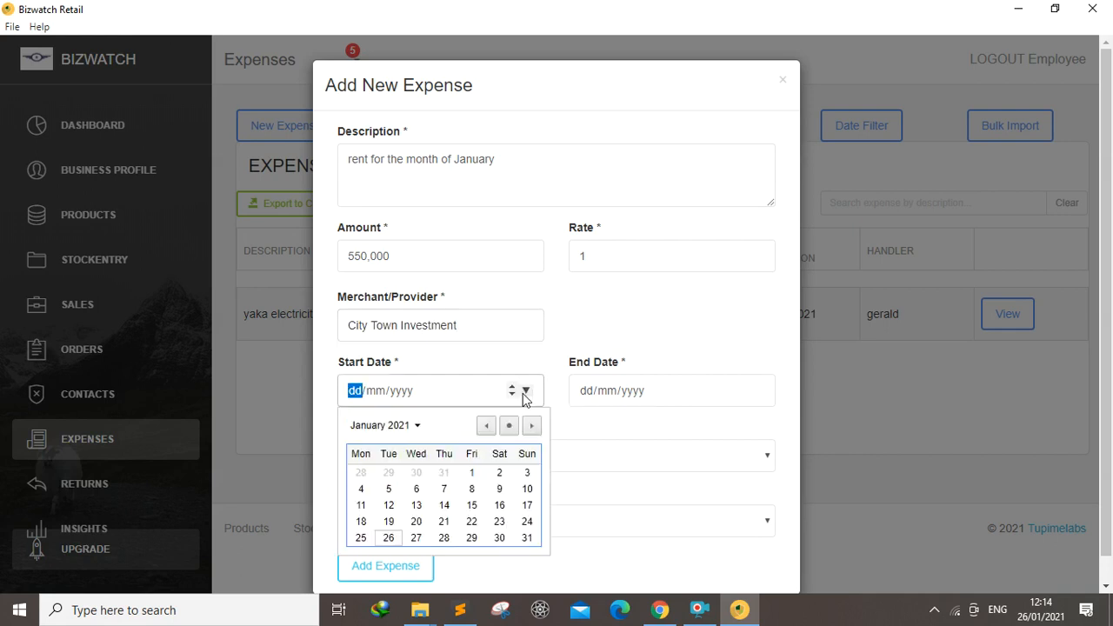
pyautogui.click(486, 426)
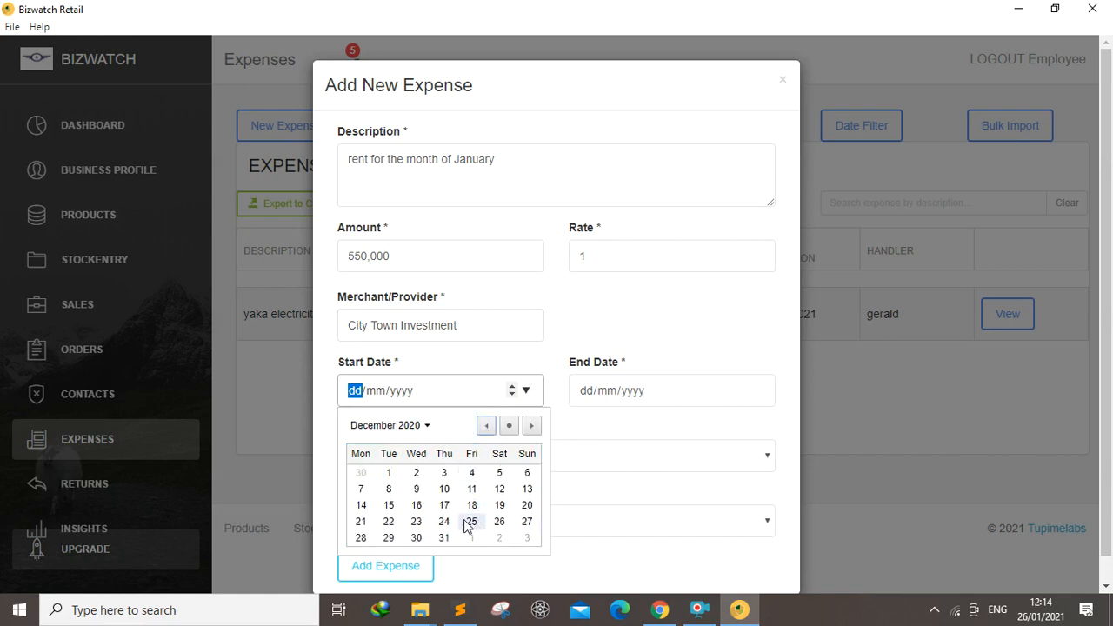
pyautogui.click(444, 537)
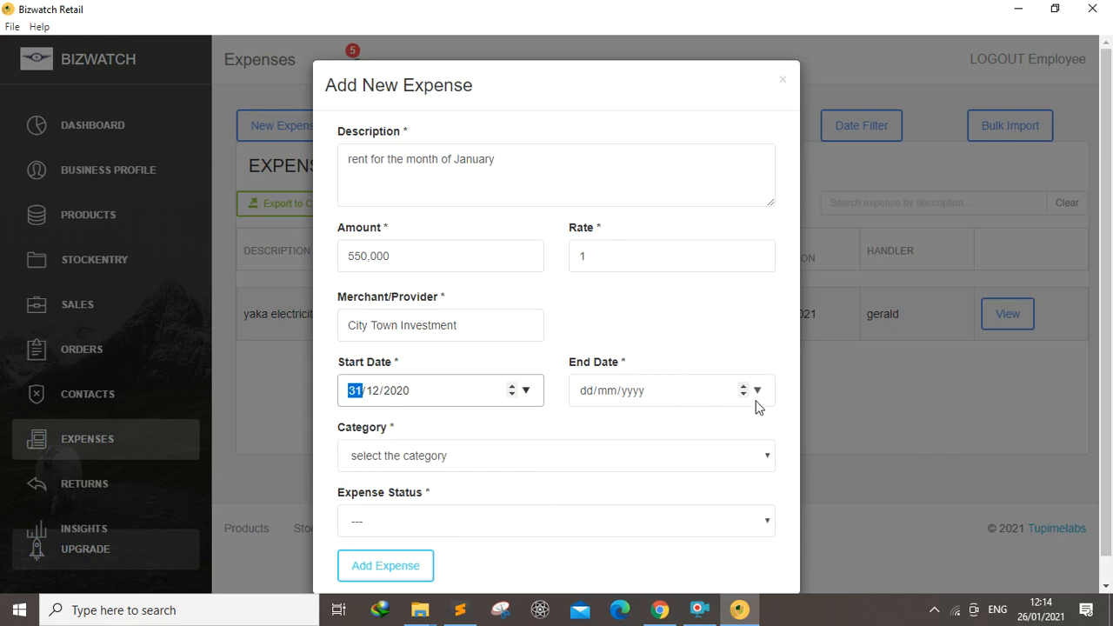
pyautogui.click(756, 392)
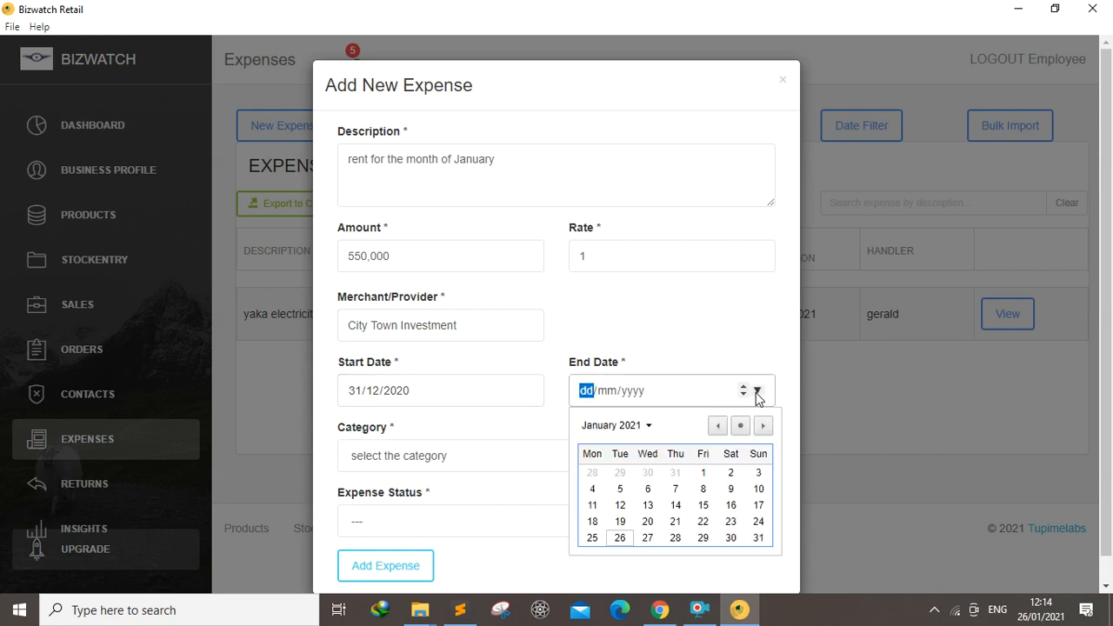
pyautogui.click(678, 538)
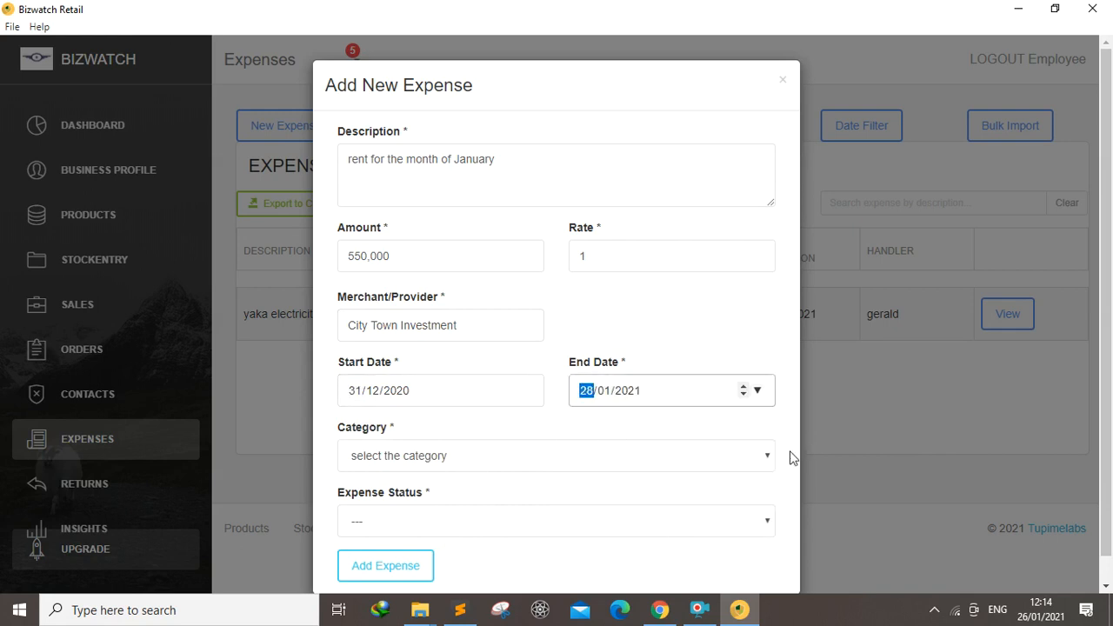
# Choose the accomodation category and set the expense status to approved
pyautogui.click(733, 468)
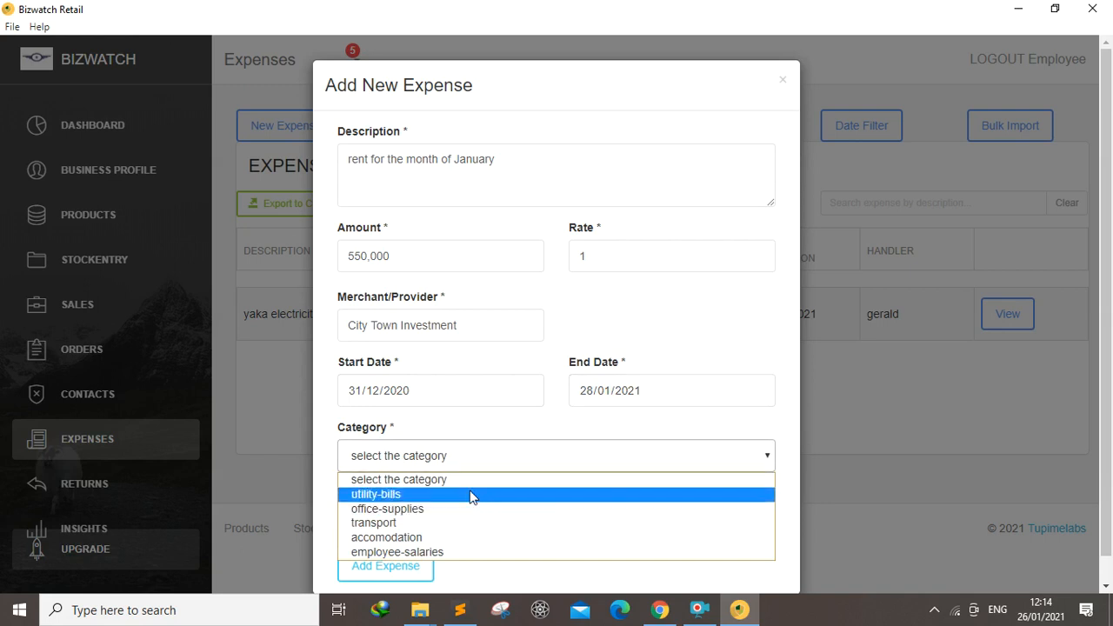
pyautogui.click(415, 537)
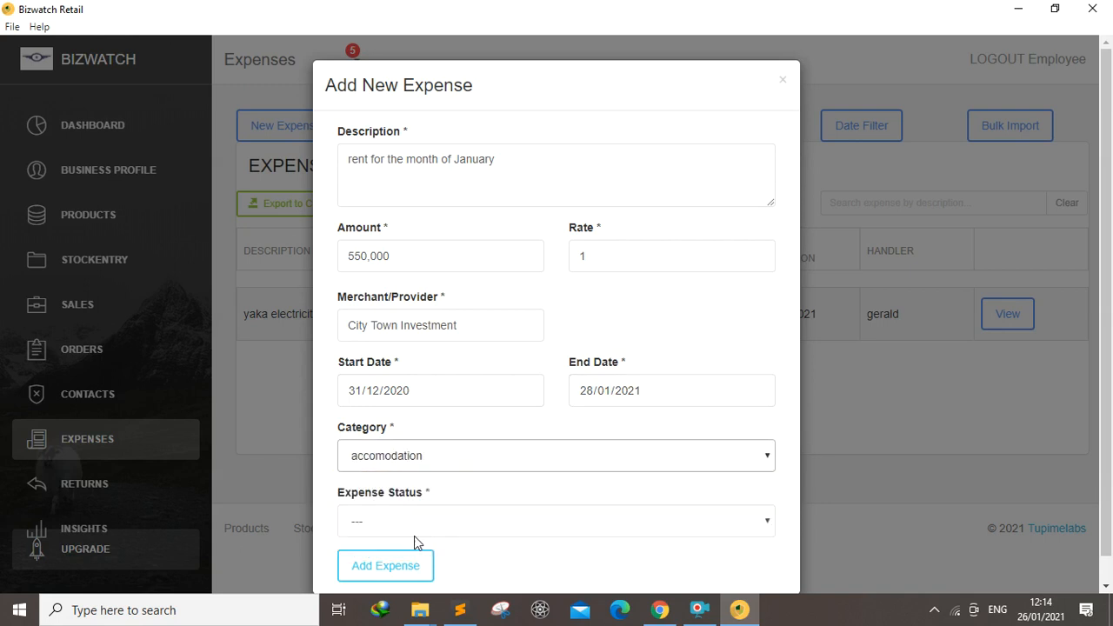
pyautogui.scroll(-1, 640, 519)
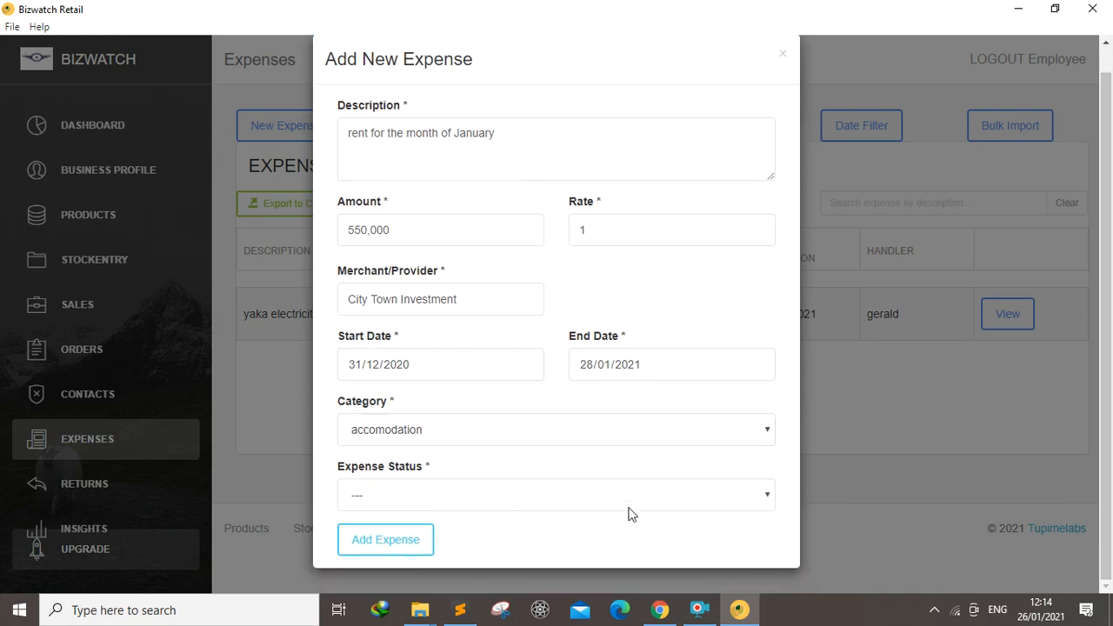
pyautogui.click(763, 500)
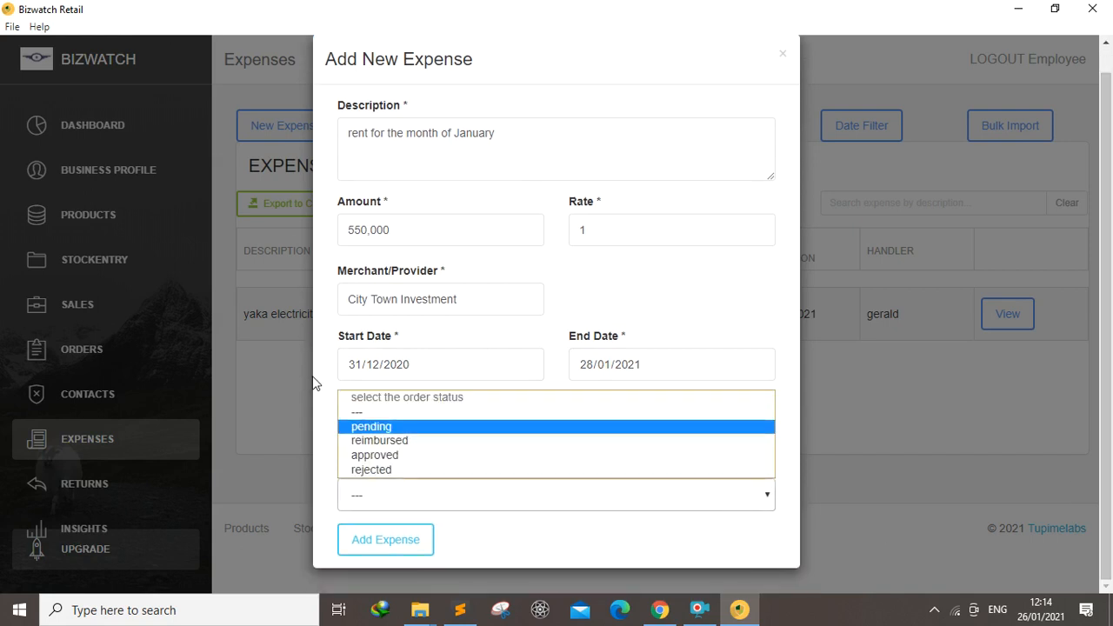
pyautogui.click(382, 455)
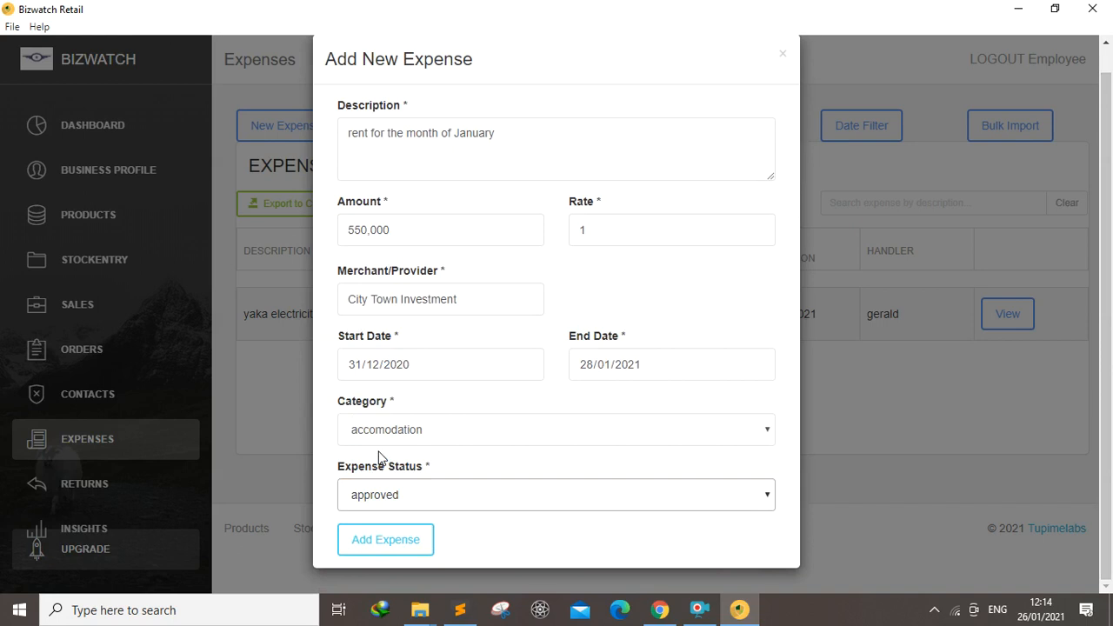
# Submit the rent expense and close the form
pyautogui.click(382, 540)
pyautogui.scroll(1, 988, 393)
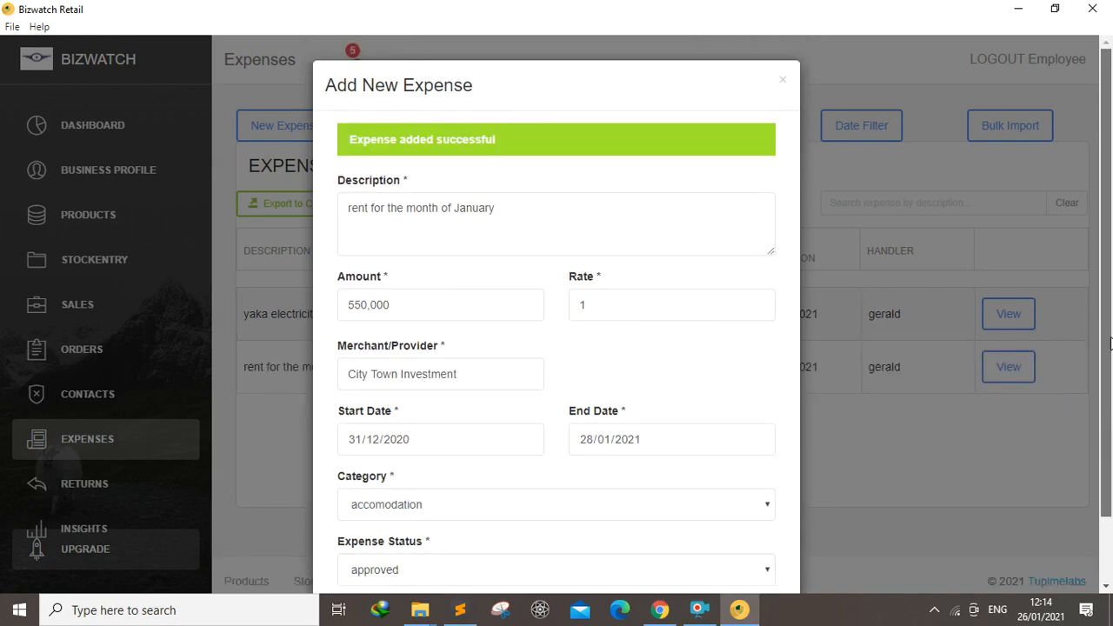
pyautogui.click(783, 81)
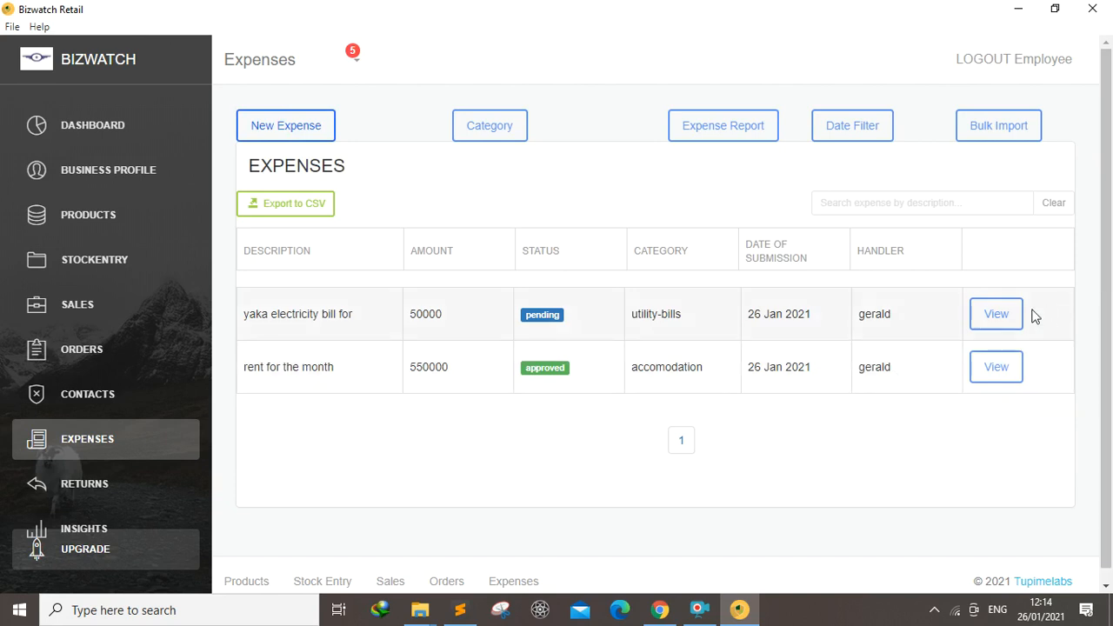
# Open the electricity bill expense's details for editing
pyautogui.click(1000, 315)
pyautogui.click(350, 147)
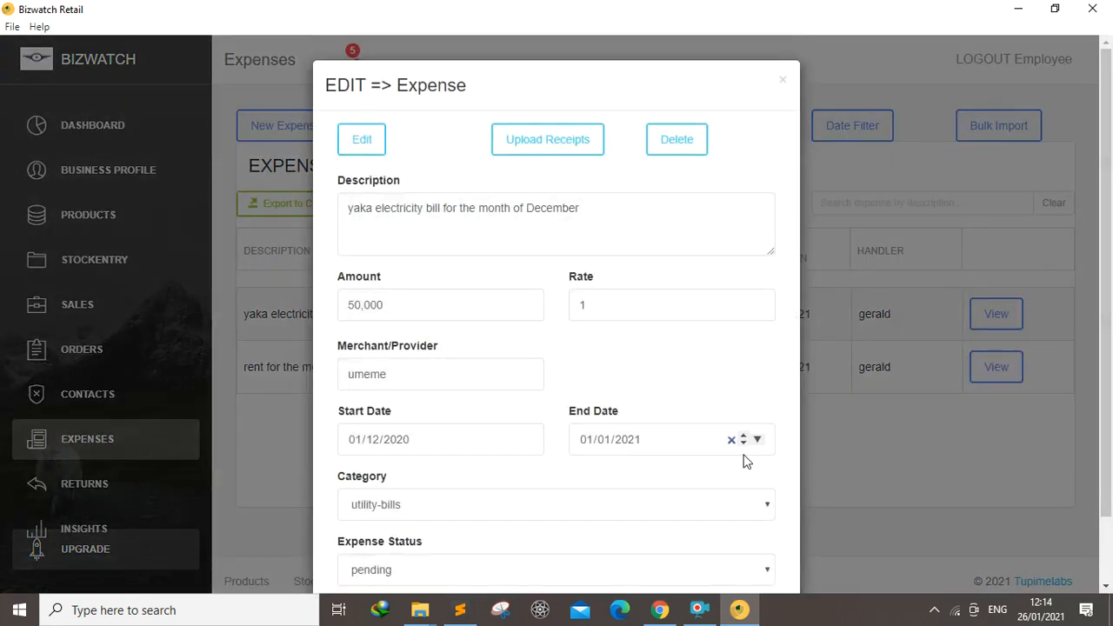
# Set the electricity bill expense's start date to 04/12/2020
pyautogui.scroll(-2, 705, 440)
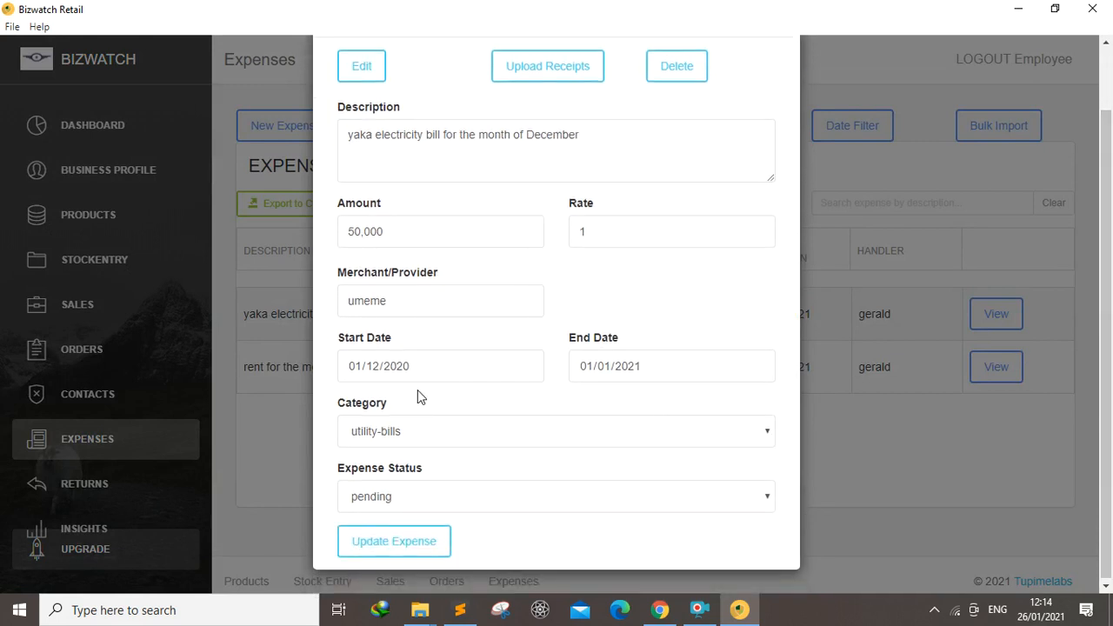
pyautogui.click(526, 366)
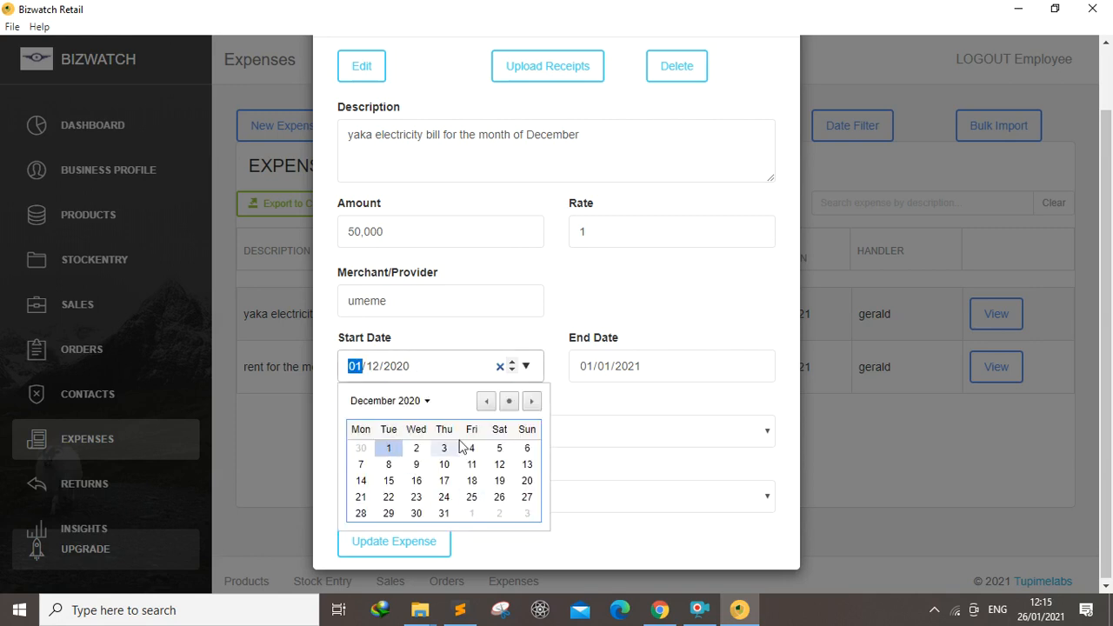
pyautogui.click(471, 448)
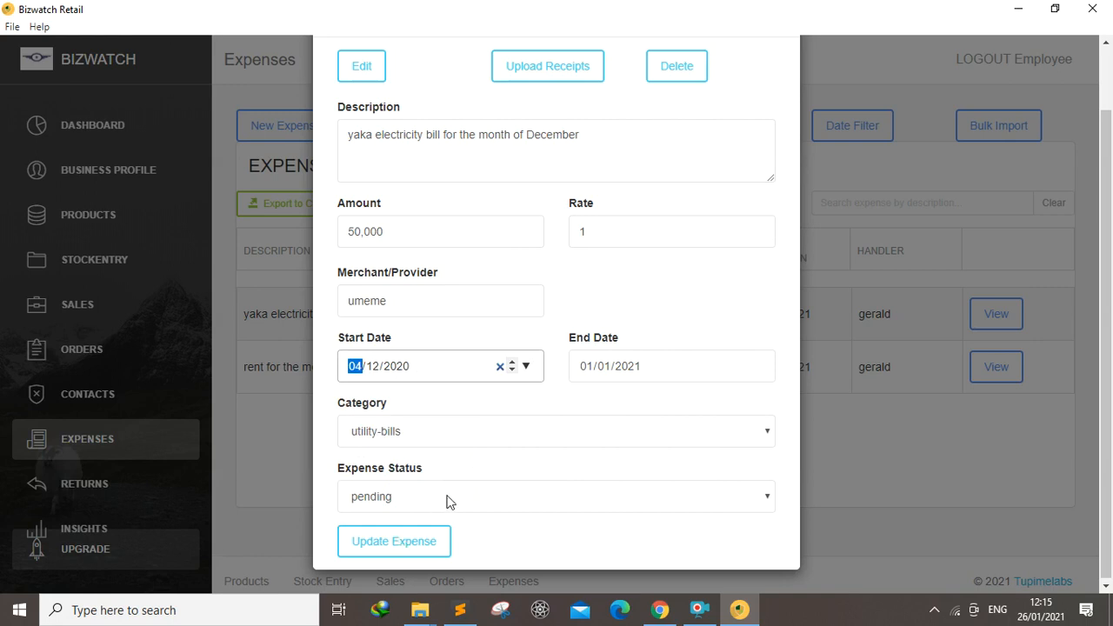
# Change the expense status to reimbursed, update the expense and close the form
pyautogui.click(443, 500)
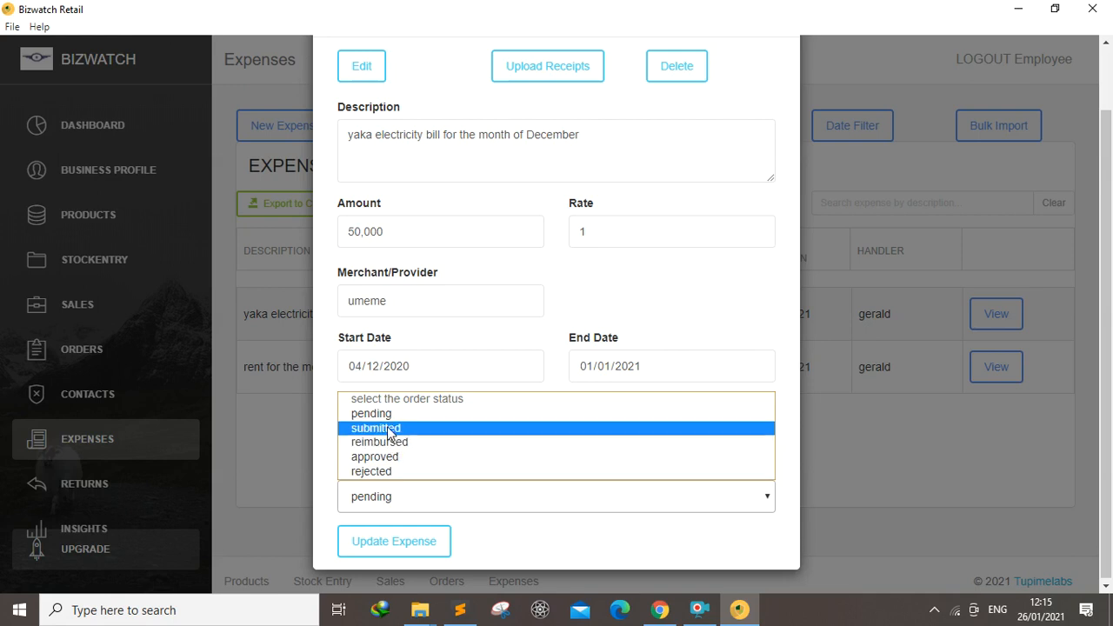
pyautogui.click(391, 443)
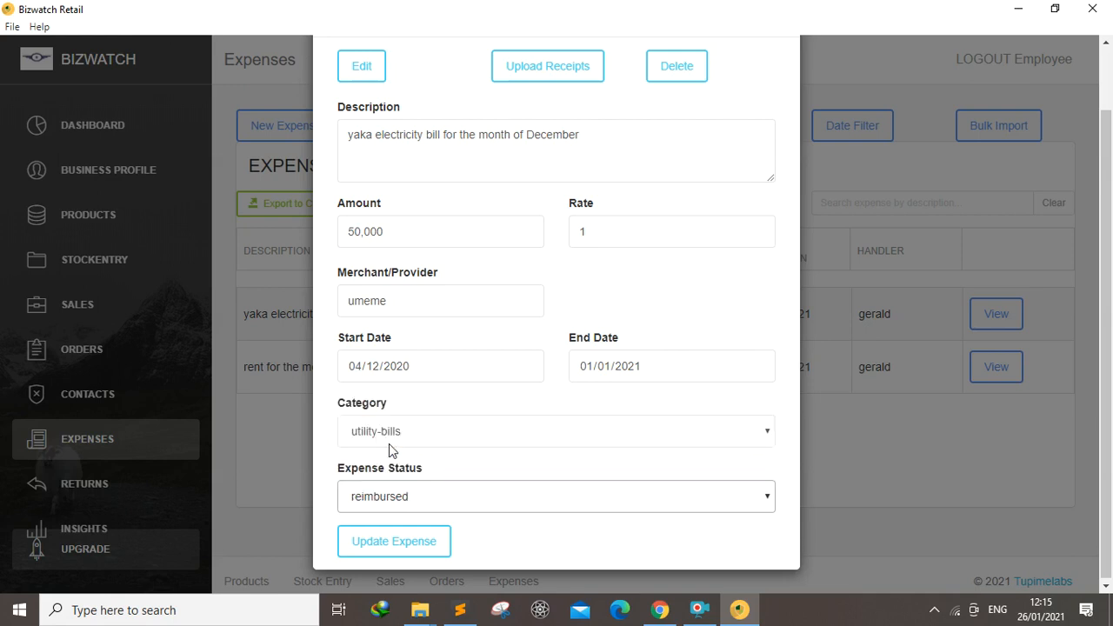
pyautogui.click(394, 545)
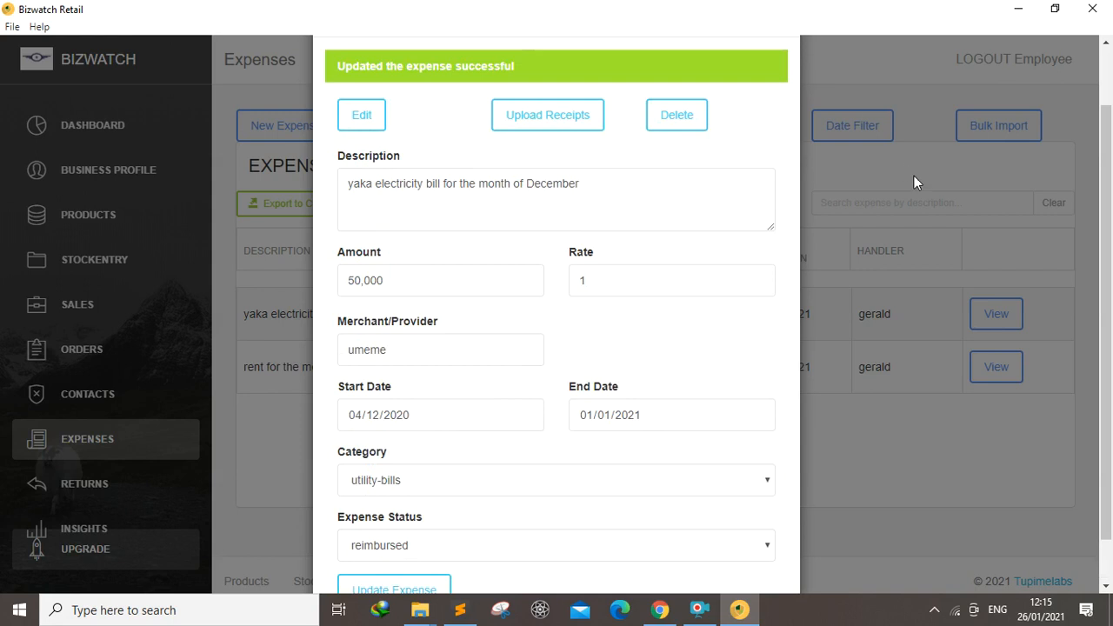
pyautogui.click(1109, 57)
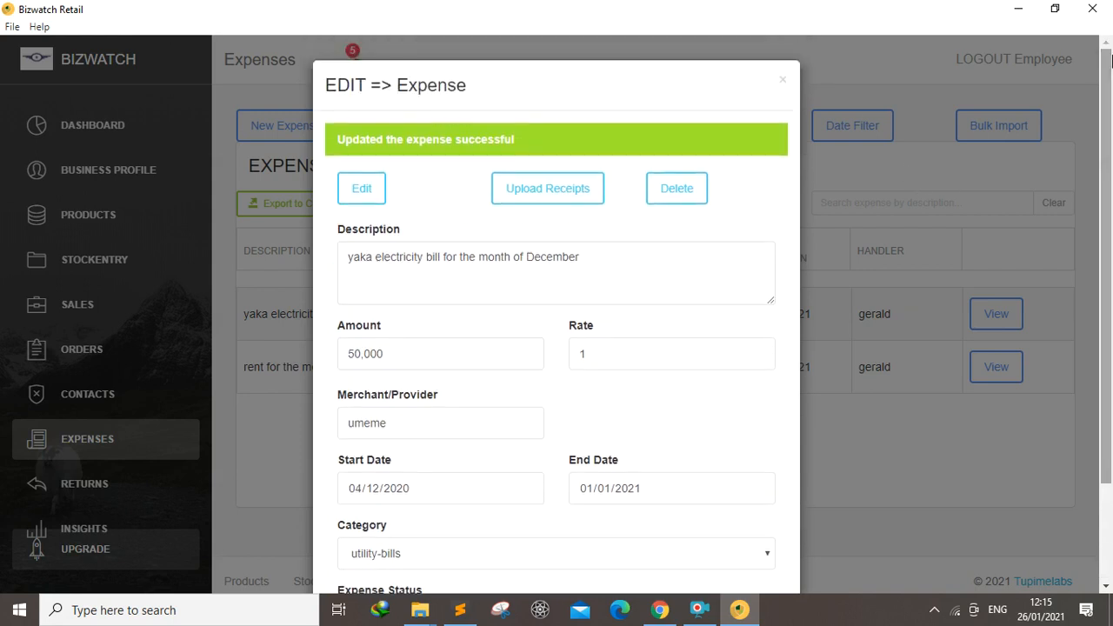
pyautogui.click(782, 80)
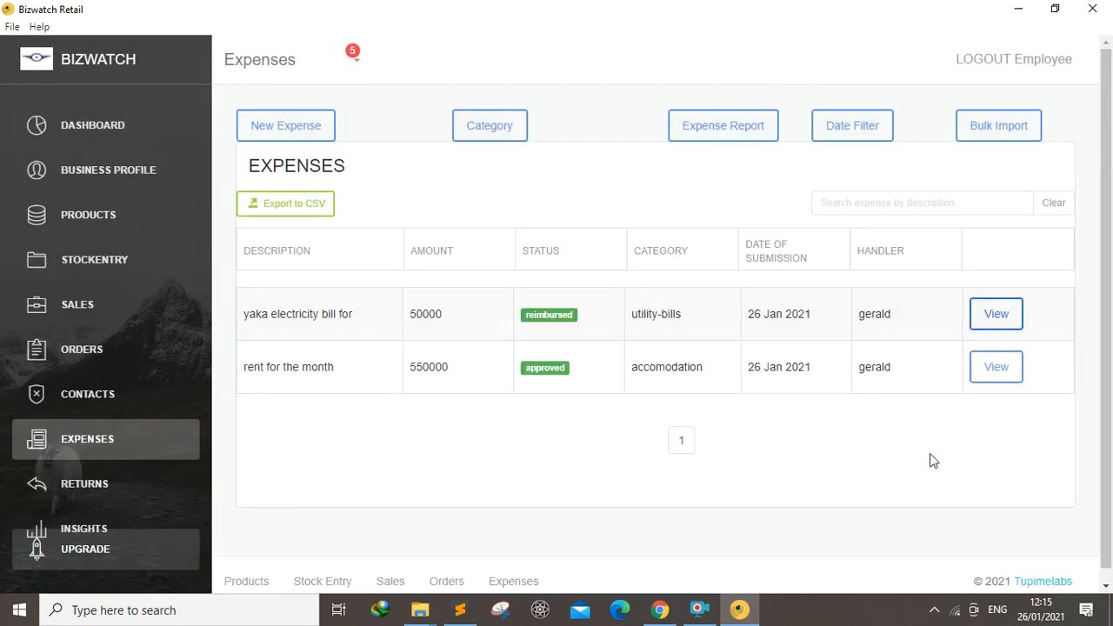
# Search the expenses with the query description=yaka
pyautogui.click(861, 202)
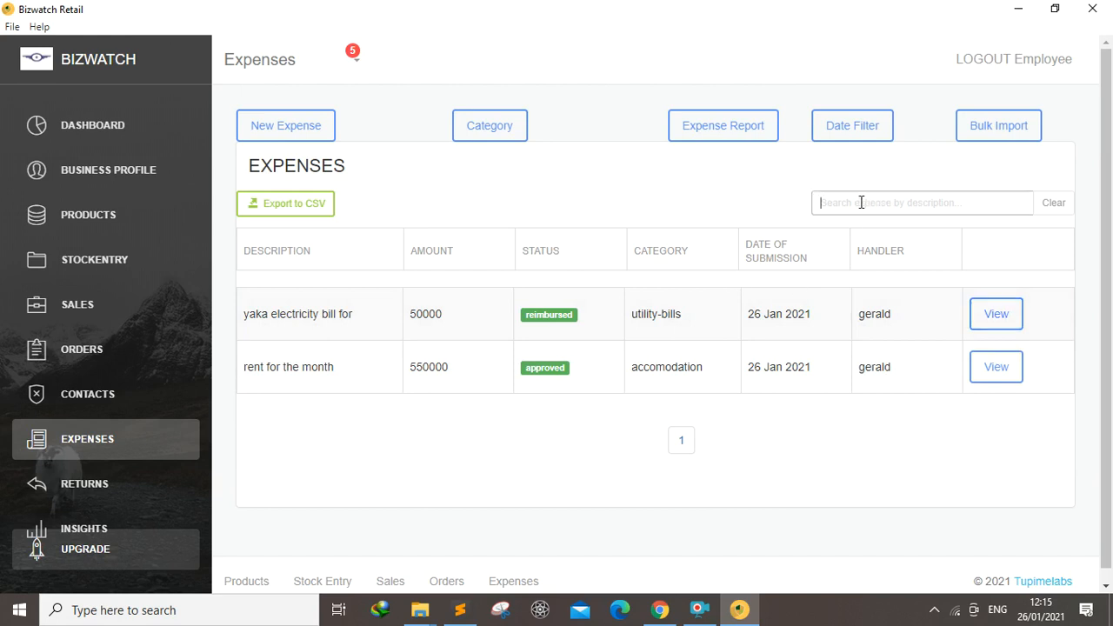
pyautogui.write('description=yaka')
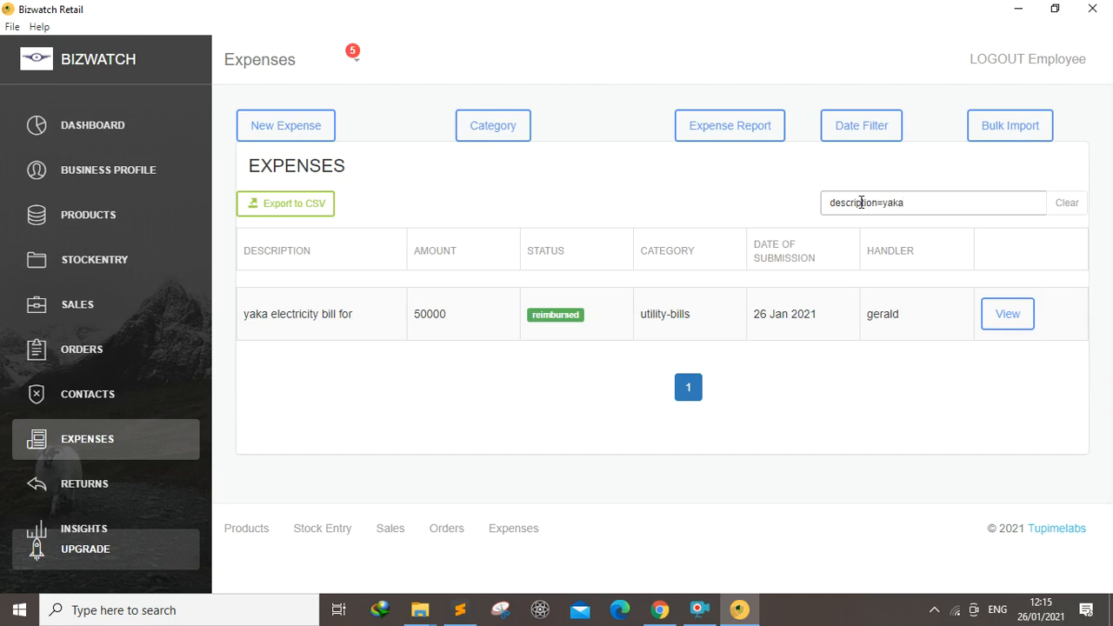
# Replace the search query with amount=50000
pyautogui.press('BackSpace')
pyautogui.press('BackSpace')
pyautogui.press('BackSpace')
pyautogui.press('BackSpace')
pyautogui.press('BackSpace')
pyautogui.press('BackSpace')
pyautogui.press('BackSpace')
pyautogui.press('BackSpace')
pyautogui.press('BackSpace')
pyautogui.press('BackSpace')
pyautogui.press('BackSpace')
pyautogui.press('BackSpace')
pyautogui.press('BackSpace')
pyautogui.press('BackSpace')
pyautogui.press('BackSpace')
pyautogui.write('amount')
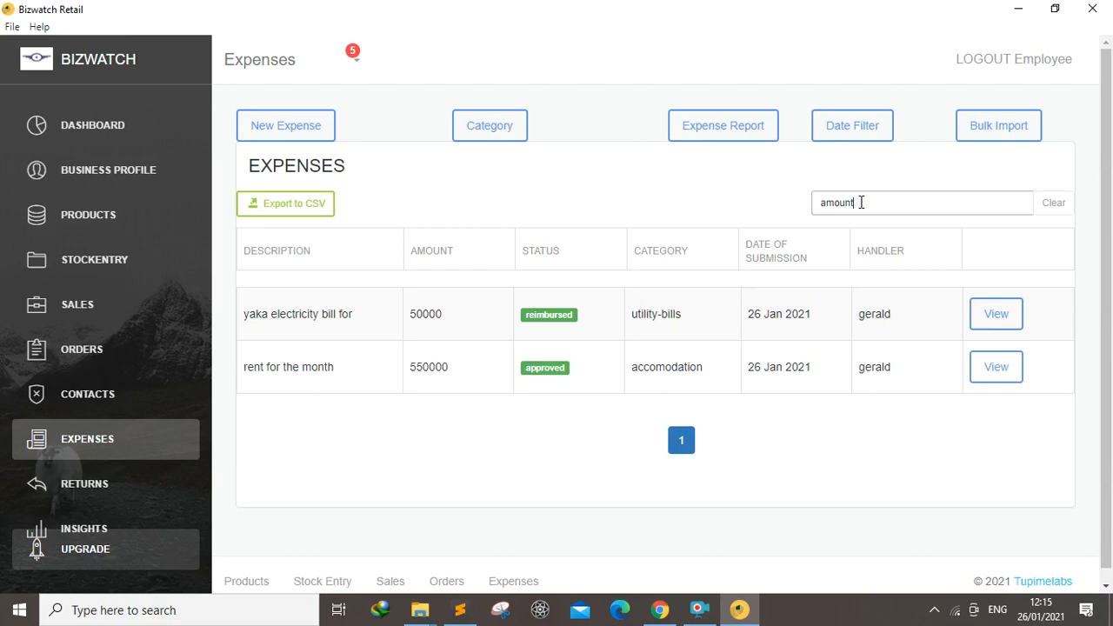
pyautogui.write('=50000')
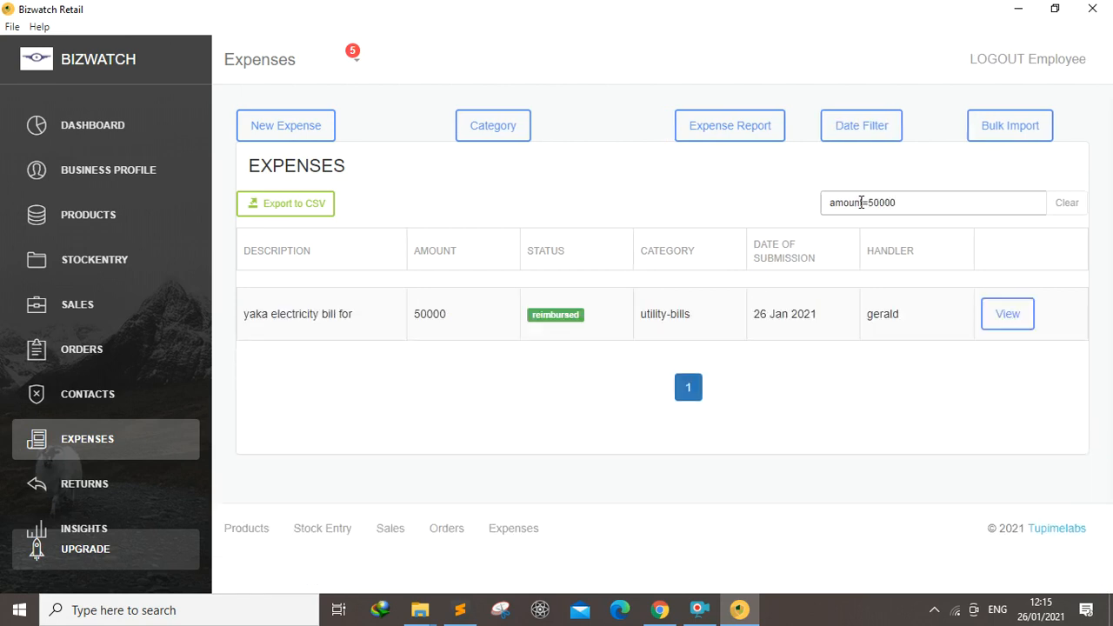
# Change the search query to amount<10000
pyautogui.press('BackSpace')
pyautogui.press('BackSpace')
pyautogui.press('BackSpace')
pyautogui.press('BackSpace')
pyautogui.press('BackSpace')
pyautogui.write('1000')
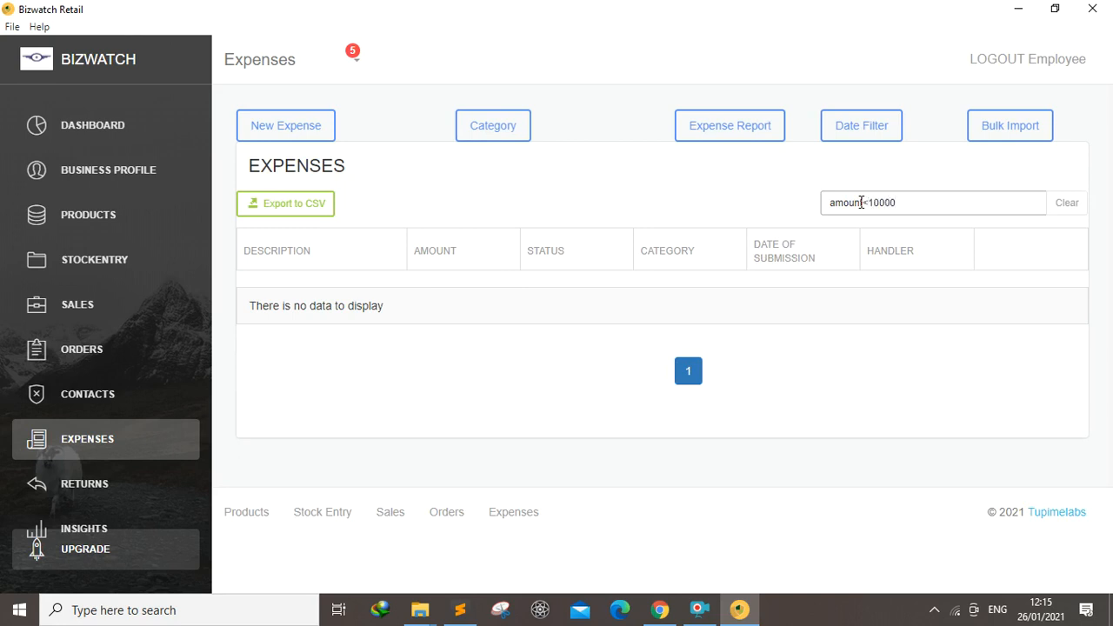
# Clear the search query and search for status=approved instead
pyautogui.press('BackSpace')
pyautogui.press('BackSpace')
pyautogui.press('BackSpace')
pyautogui.press('BackSpace')
pyautogui.press('BackSpace')
pyautogui.press('BackSpace')
pyautogui.press('BackSpace')
pyautogui.press('BackSpace')
pyautogui.press('BackSpace')
pyautogui.press('BackSpace')
pyautogui.press('BackSpace')
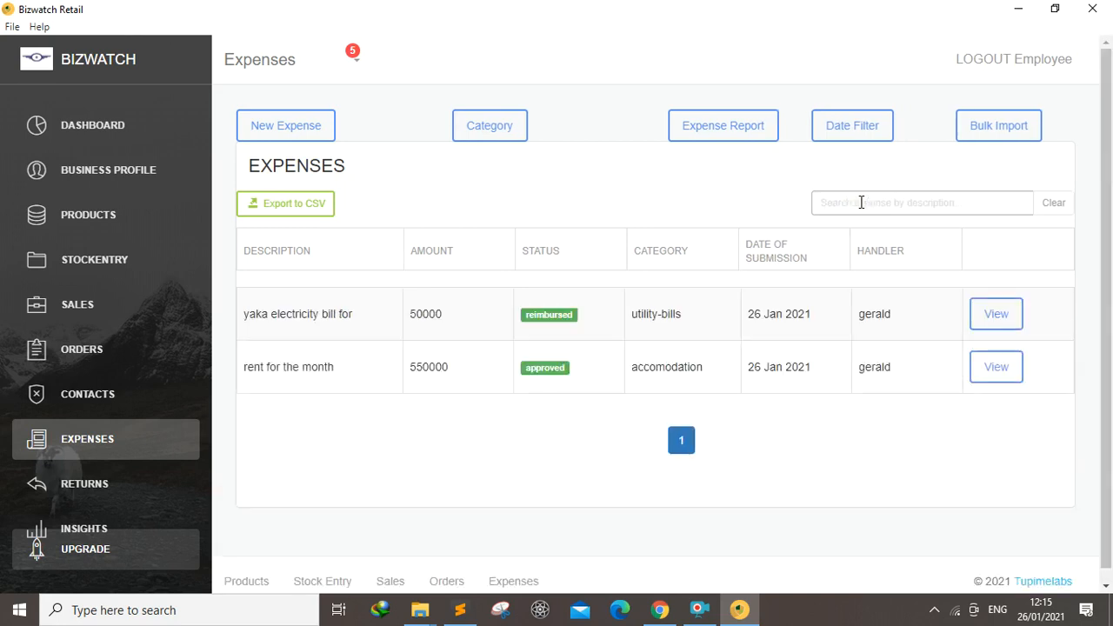
pyautogui.write('status=')
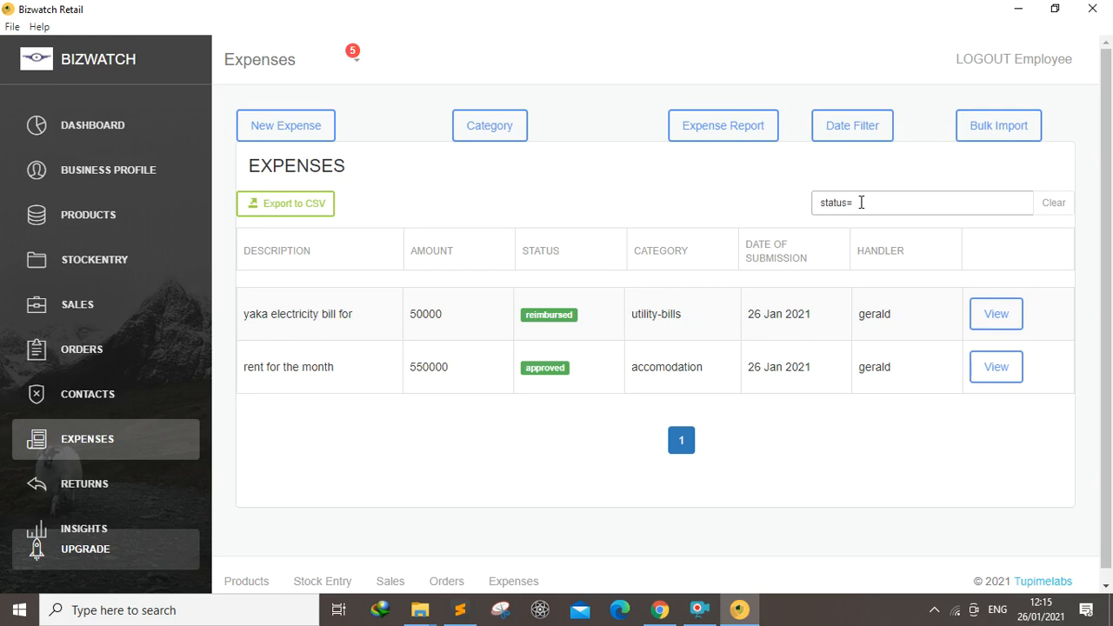
pyautogui.write('approved')
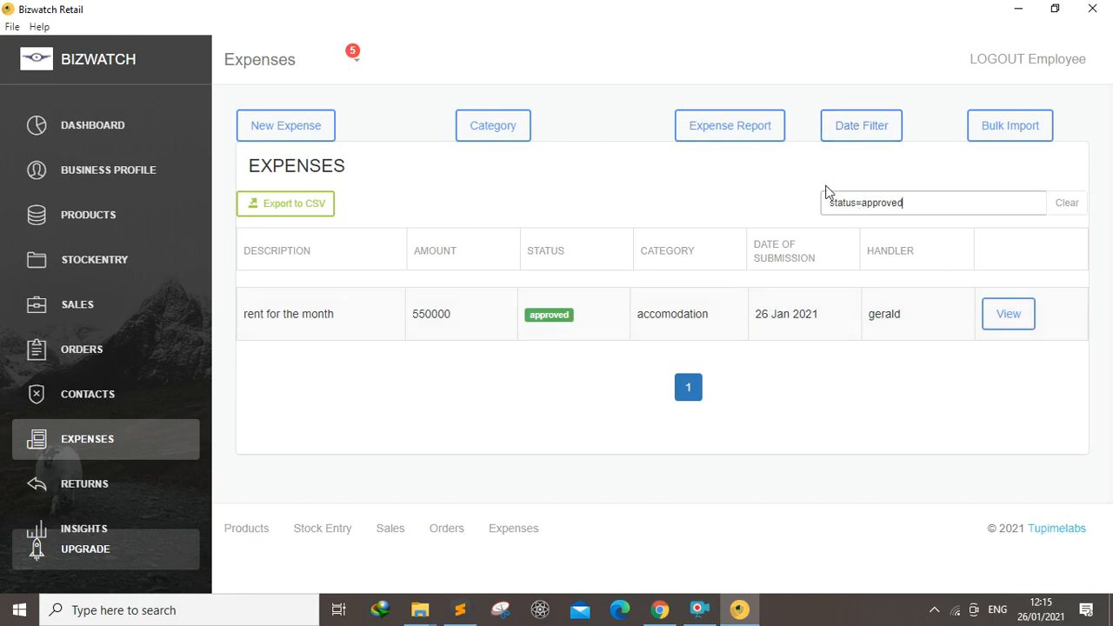
pyautogui.click(861, 127)
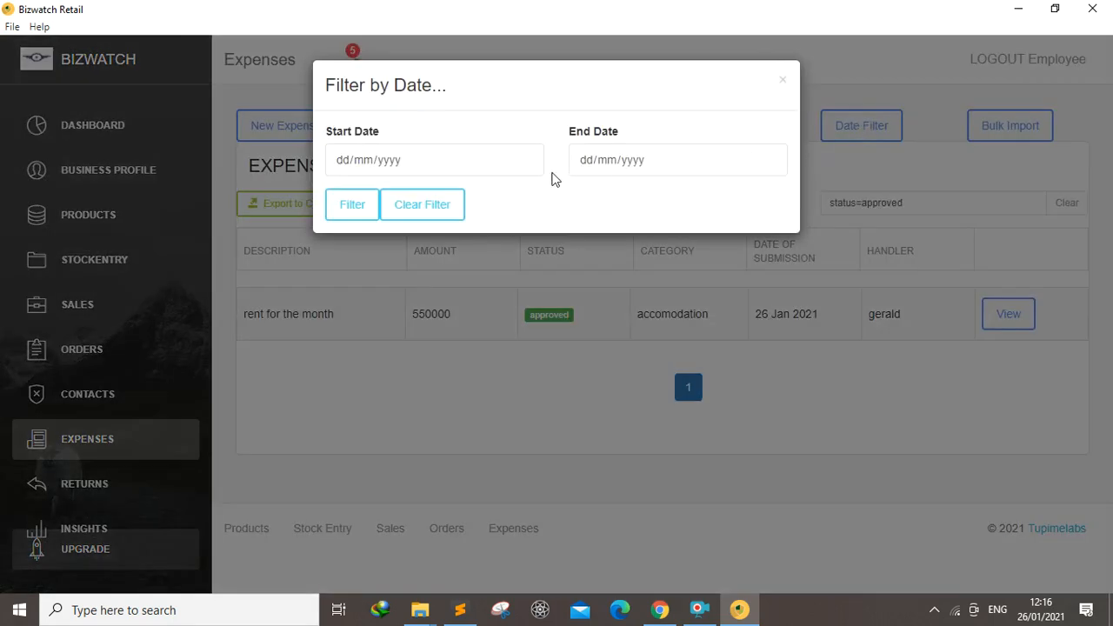
pyautogui.click(526, 160)
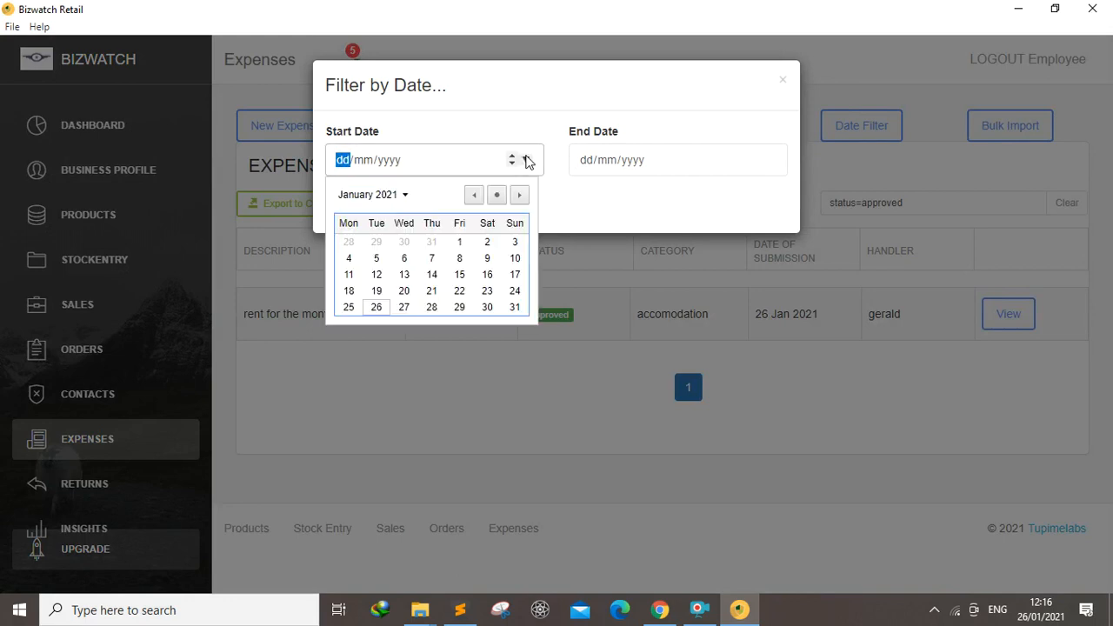
pyautogui.click(782, 80)
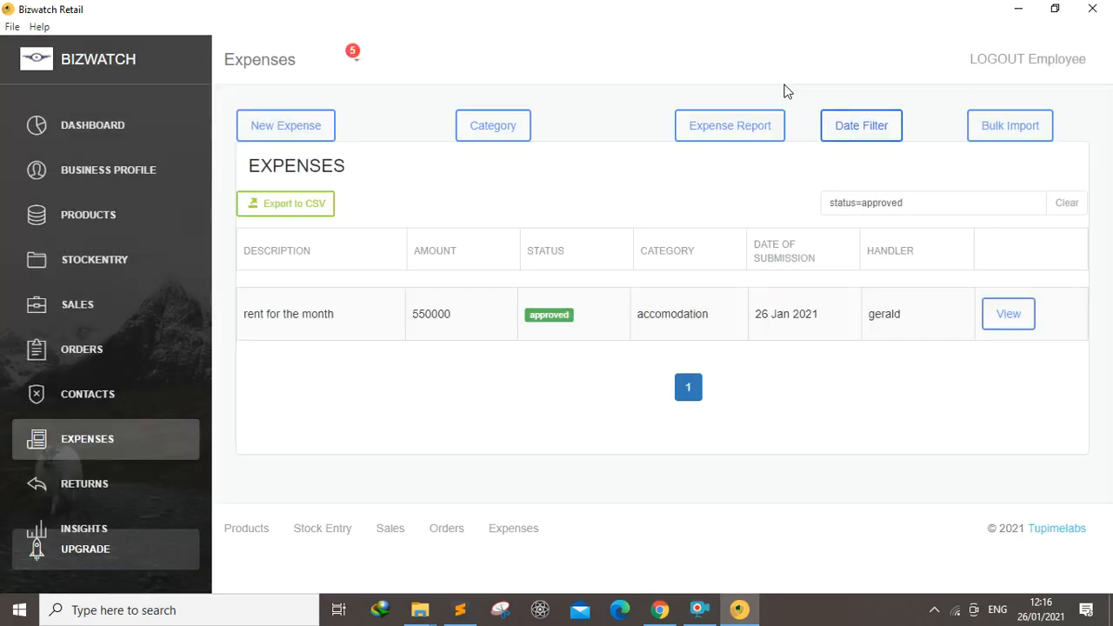
# Try to generate an expense report and dismiss the alert
pyautogui.click(1005, 131)
pyautogui.click(713, 129)
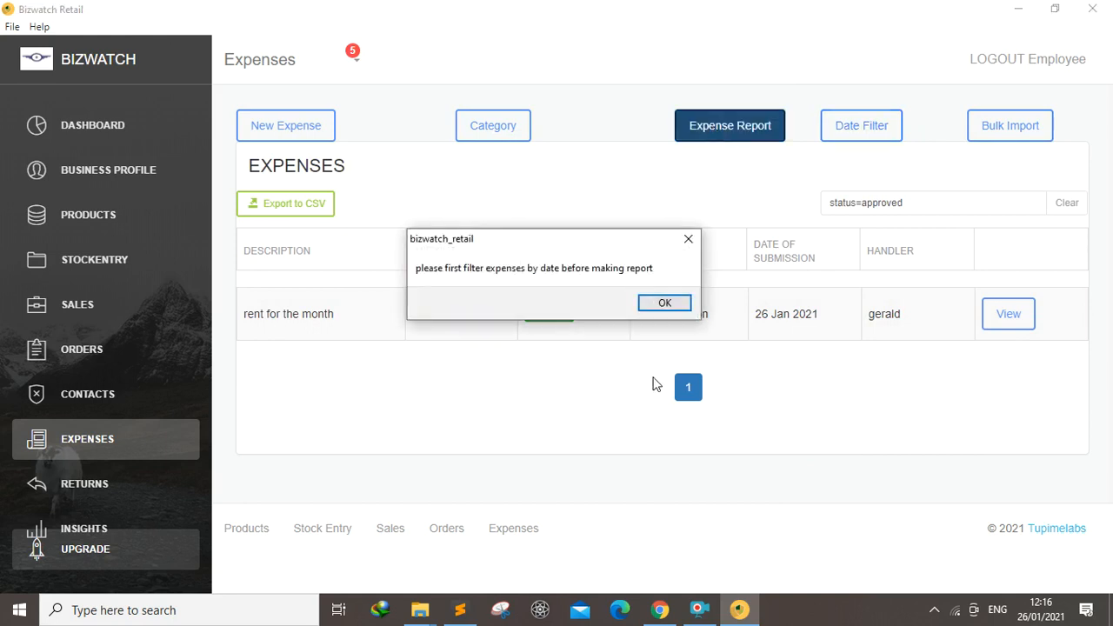
pyautogui.click(666, 304)
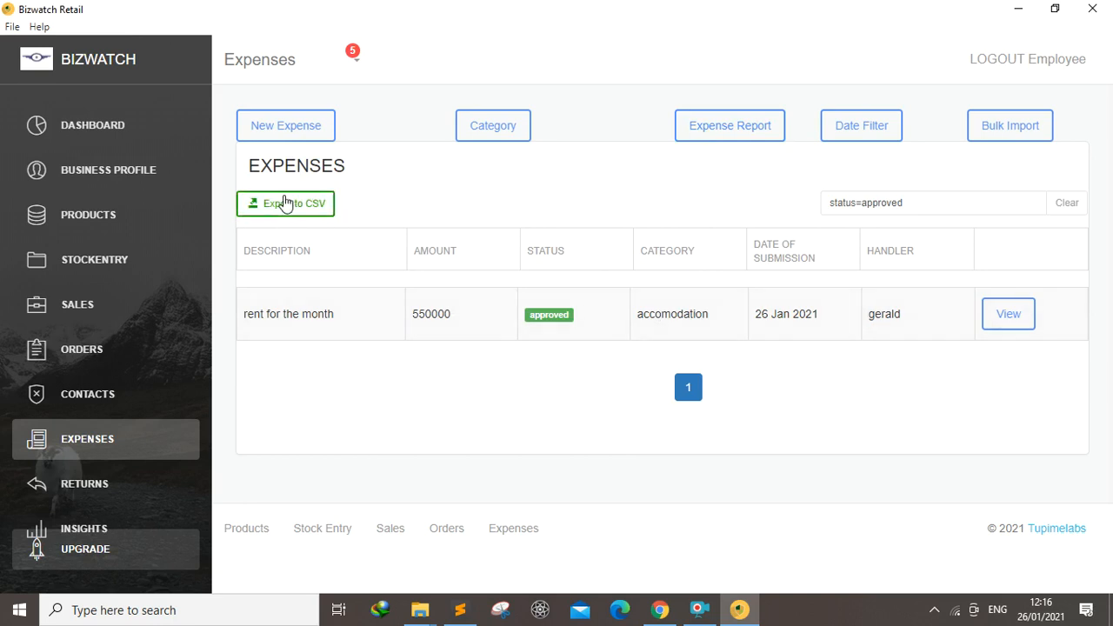
# Open the rent expense's details and view its receipt upload area
pyautogui.click(1004, 320)
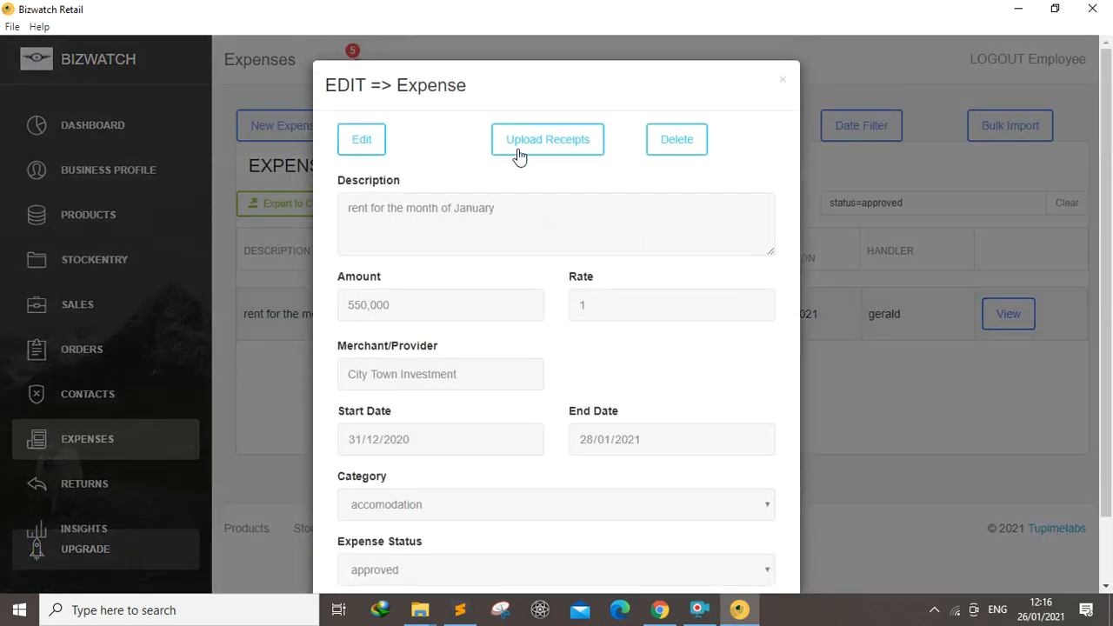
pyautogui.click(521, 149)
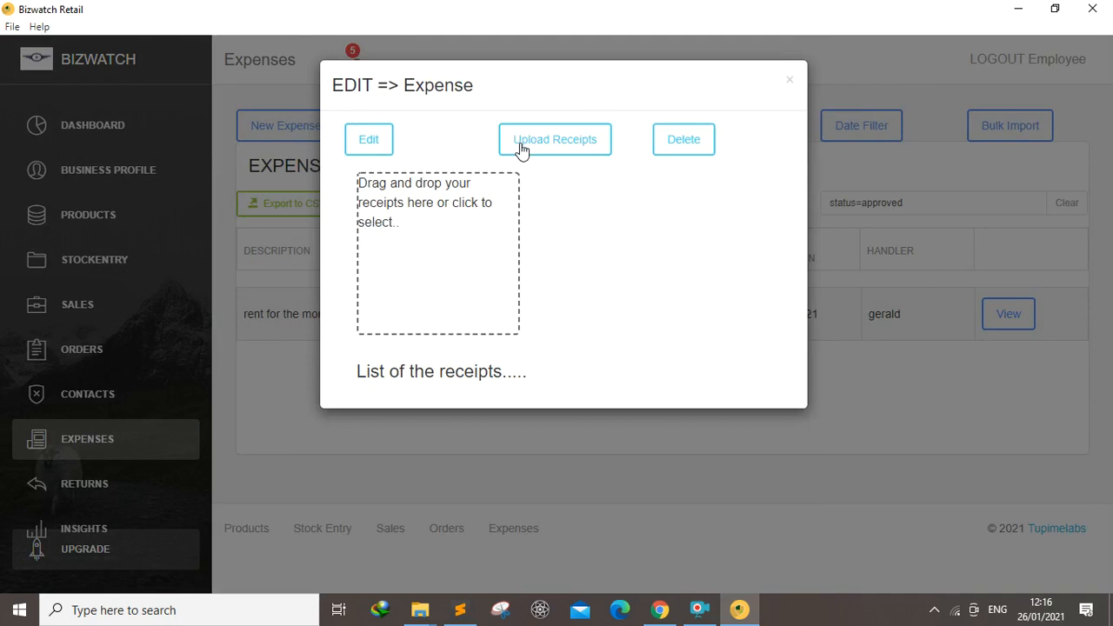
# Open and cancel the delete confirmation for the rent expense, then close the expense dialog
pyautogui.click(684, 142)
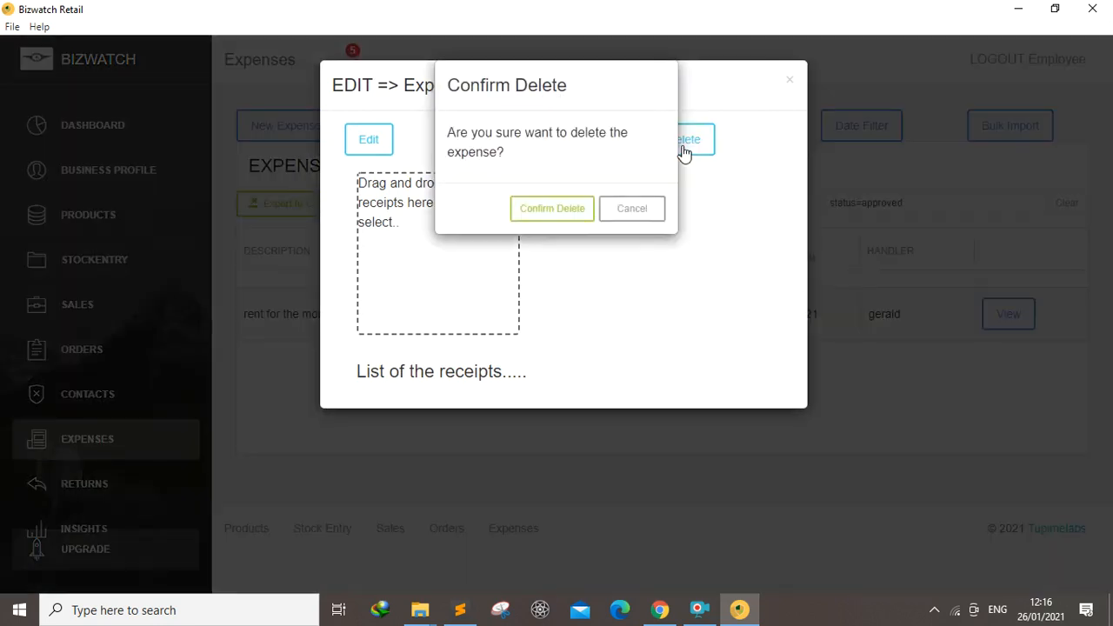
pyautogui.click(633, 211)
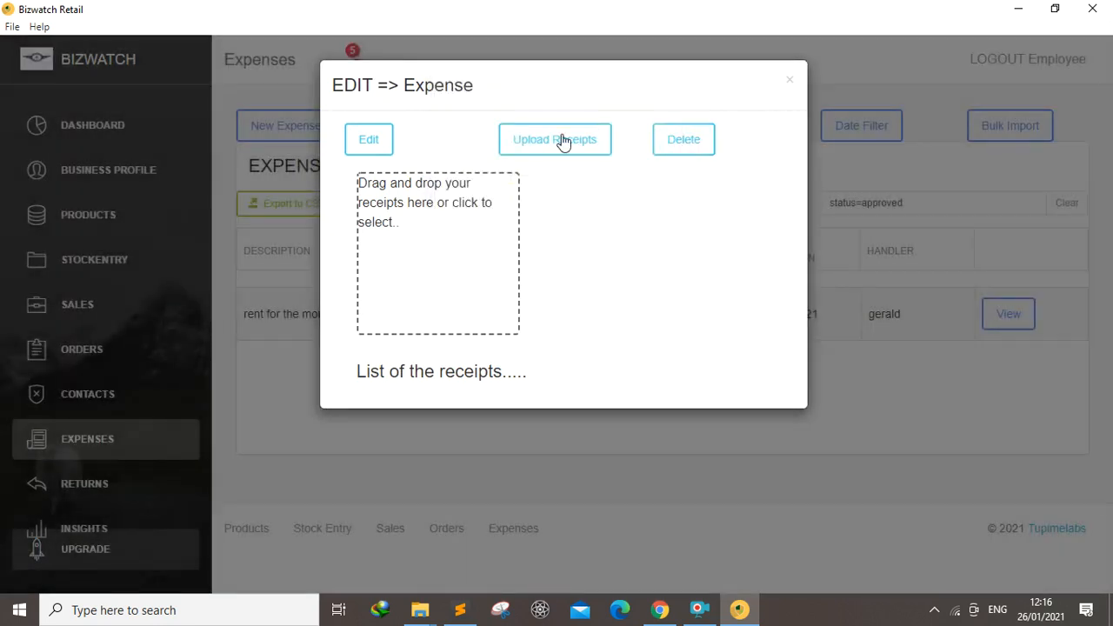
pyautogui.click(362, 143)
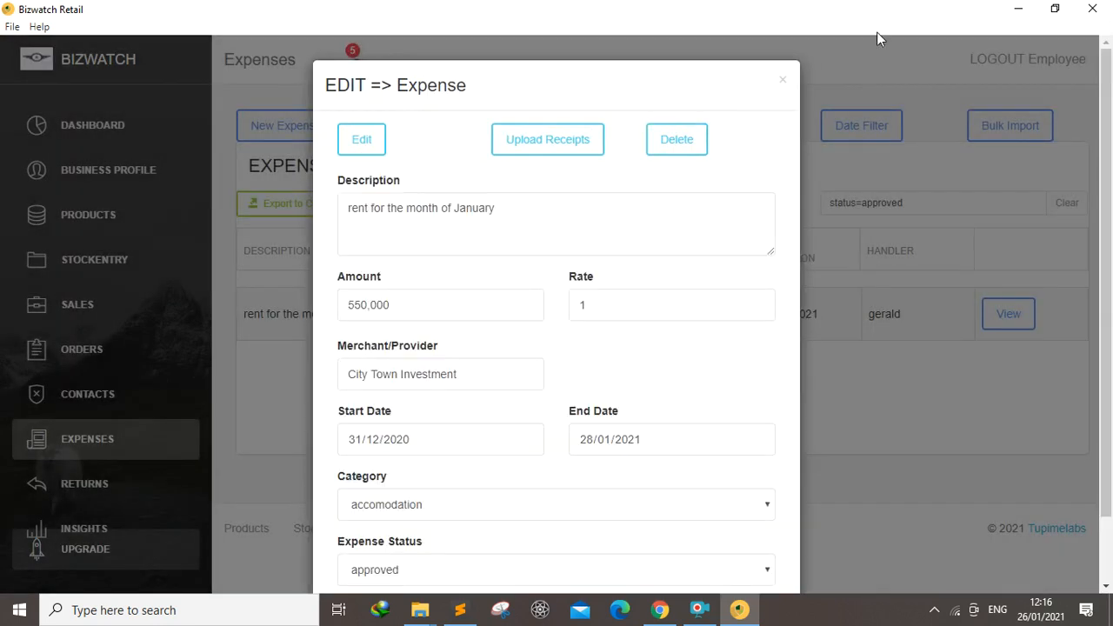
pyautogui.click(787, 82)
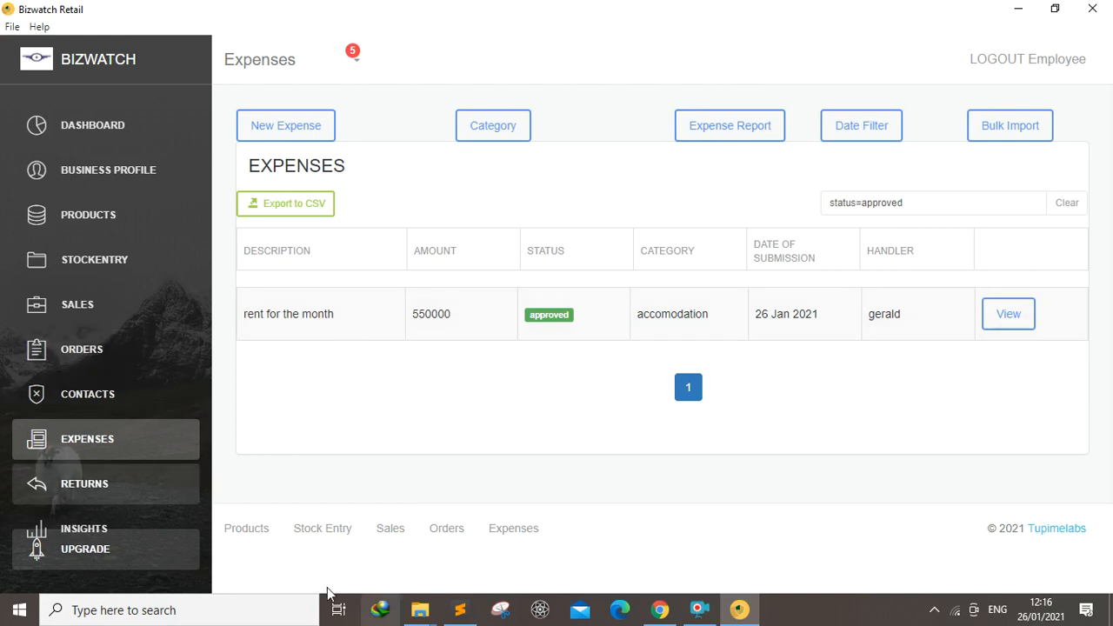
pyautogui.click(698, 612)
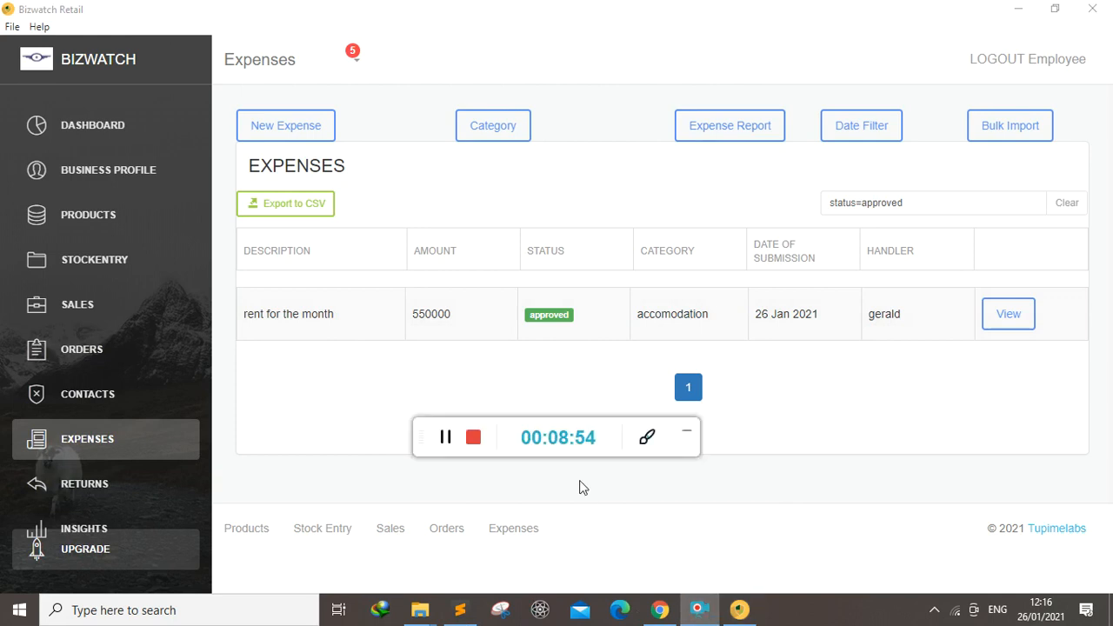
pyautogui.click(445, 437)
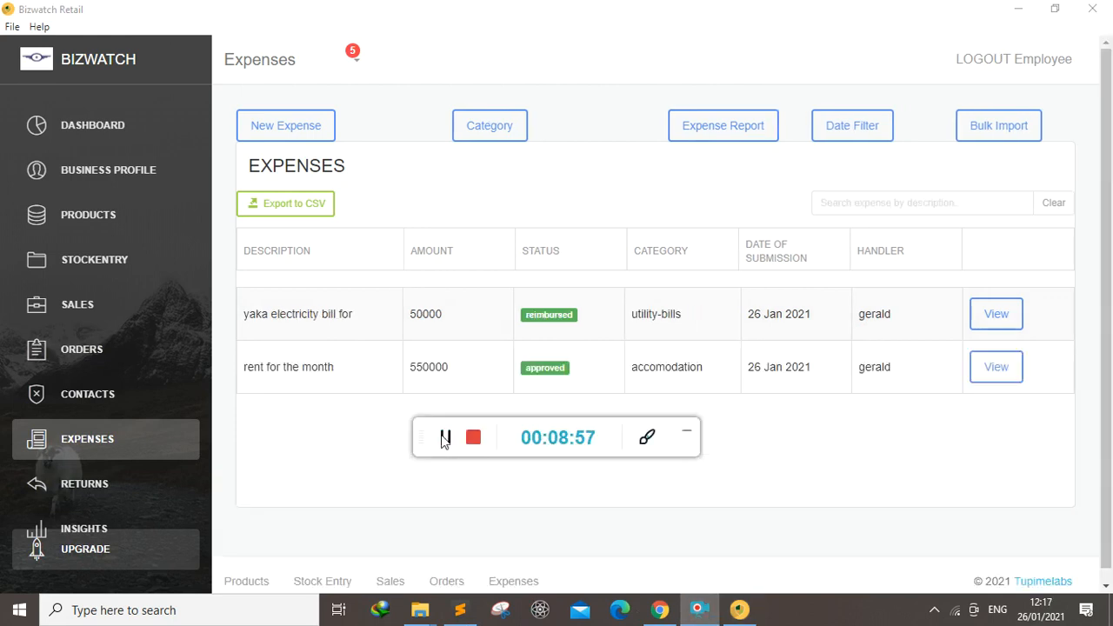
pyautogui.click(837, 206)
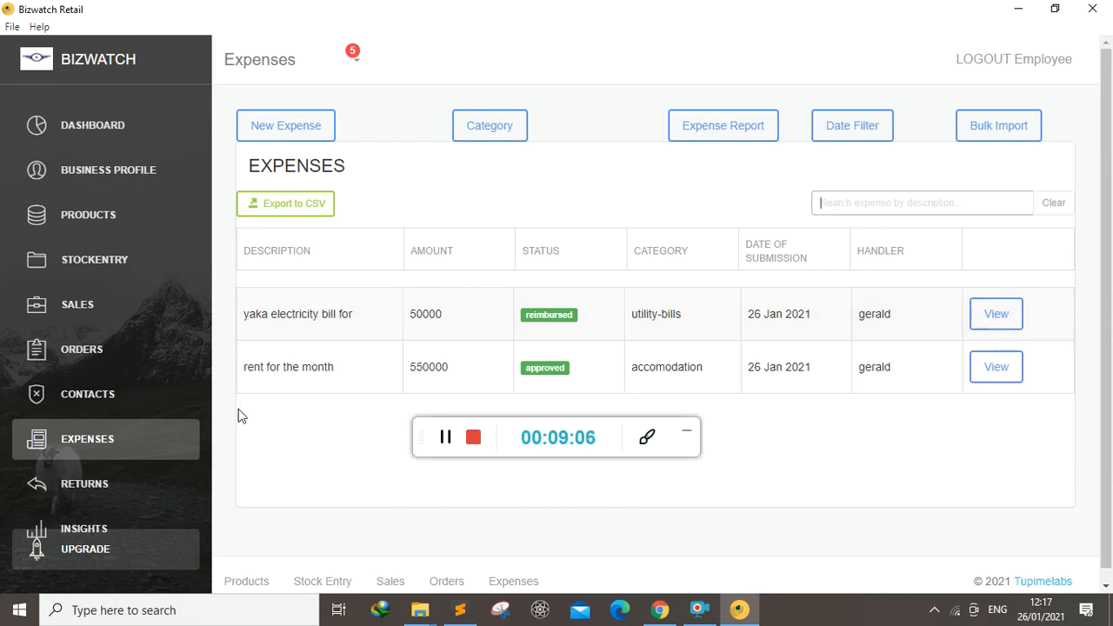
pyautogui.click(686, 438)
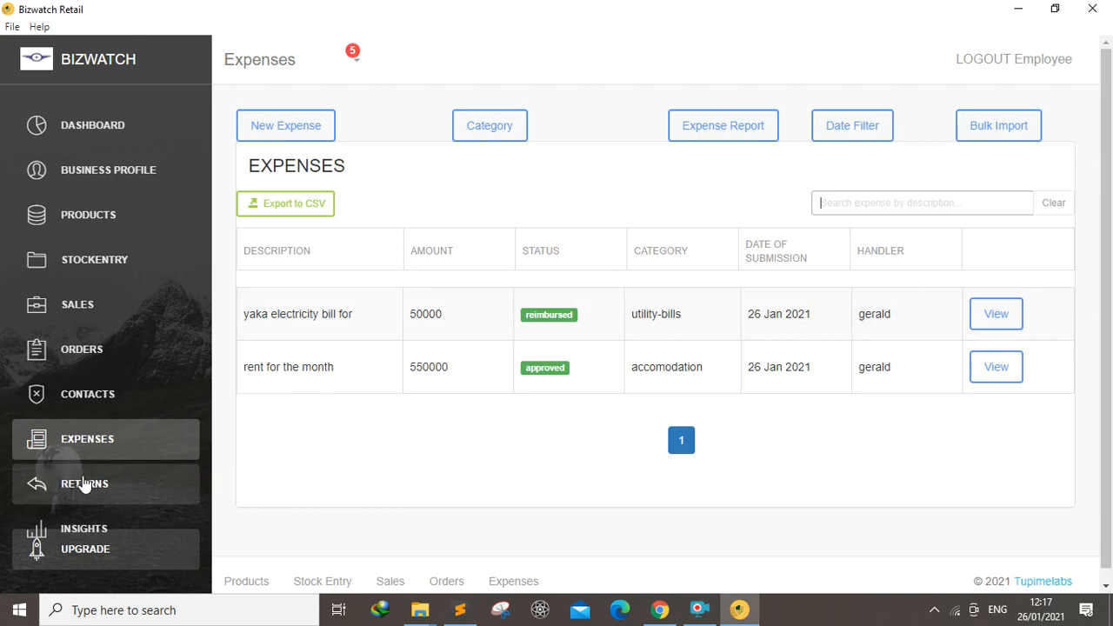
# Open the Returns section
pyautogui.click(85, 491)
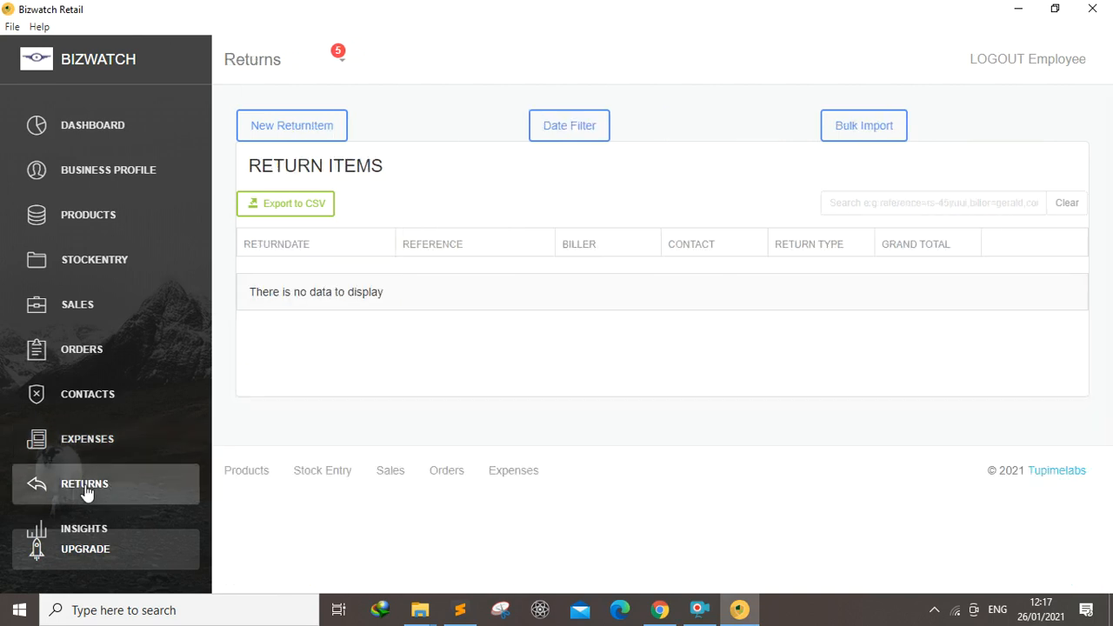
pyautogui.click(697, 613)
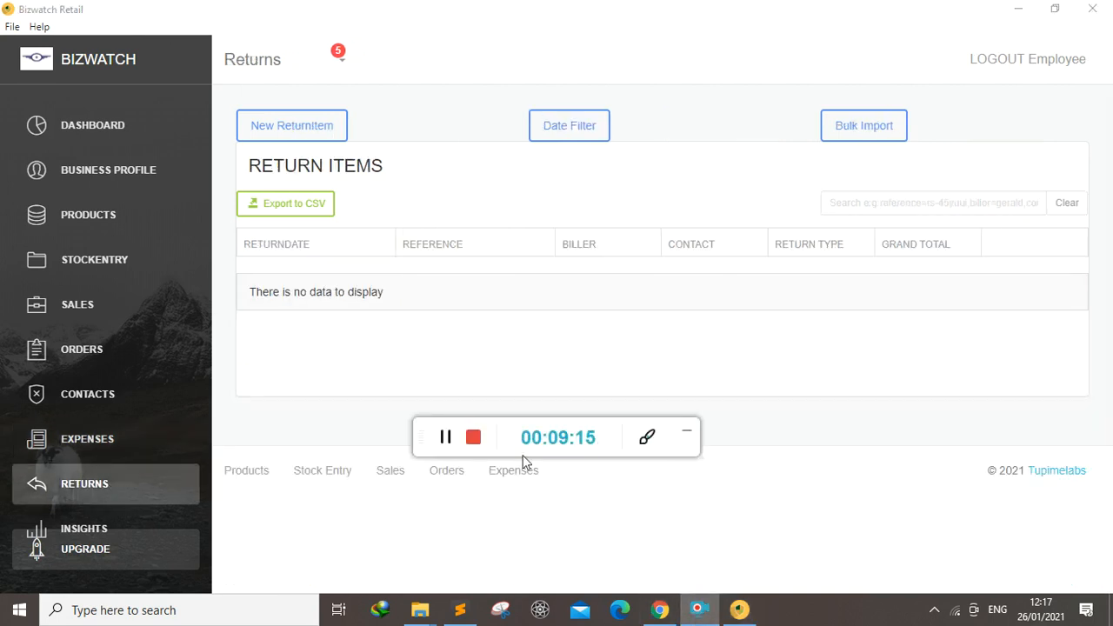
pyautogui.click(446, 437)
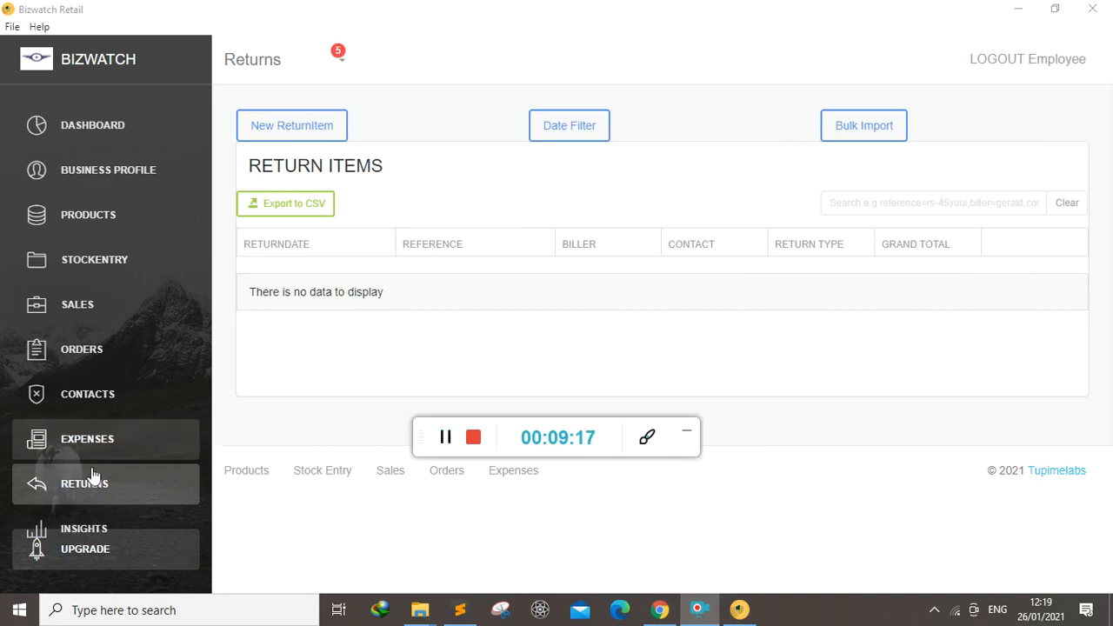
pyautogui.click(76, 448)
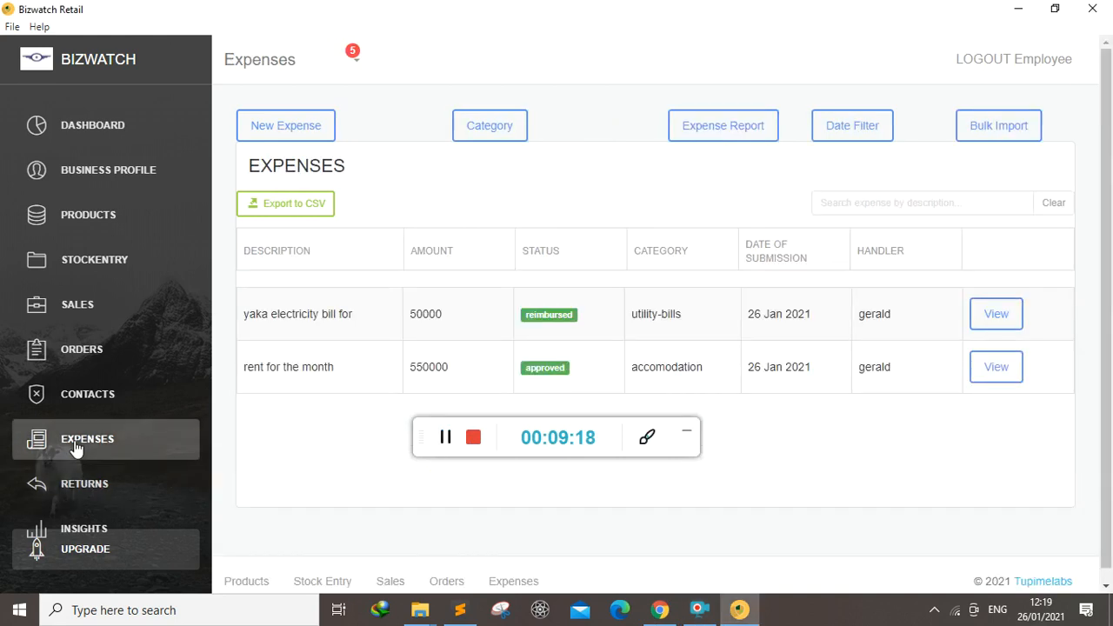
pyautogui.click(76, 484)
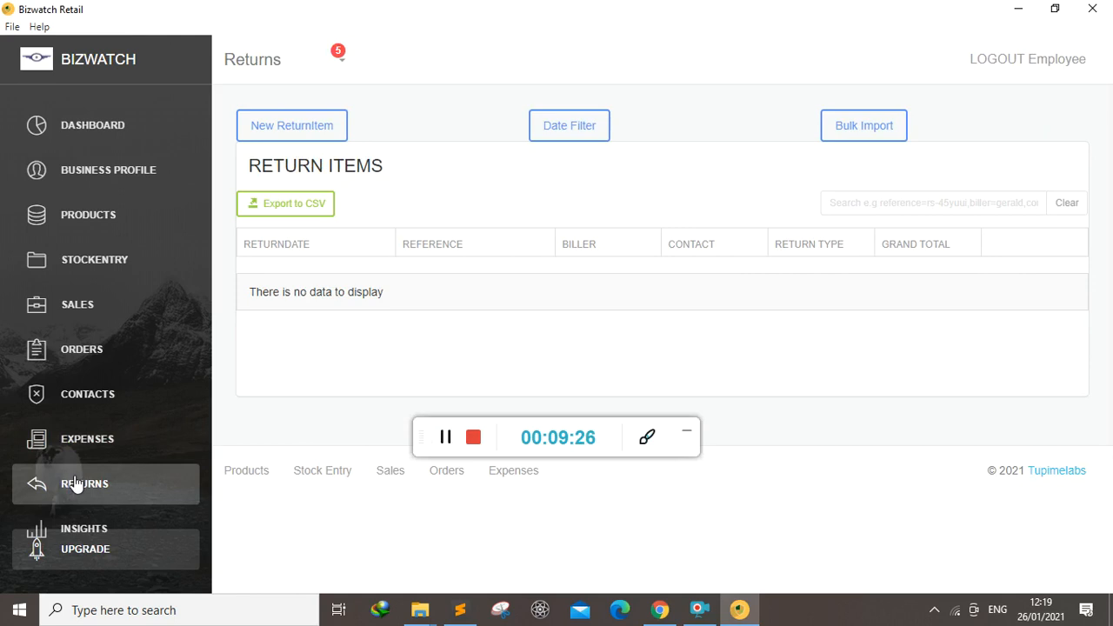
pyautogui.click(687, 435)
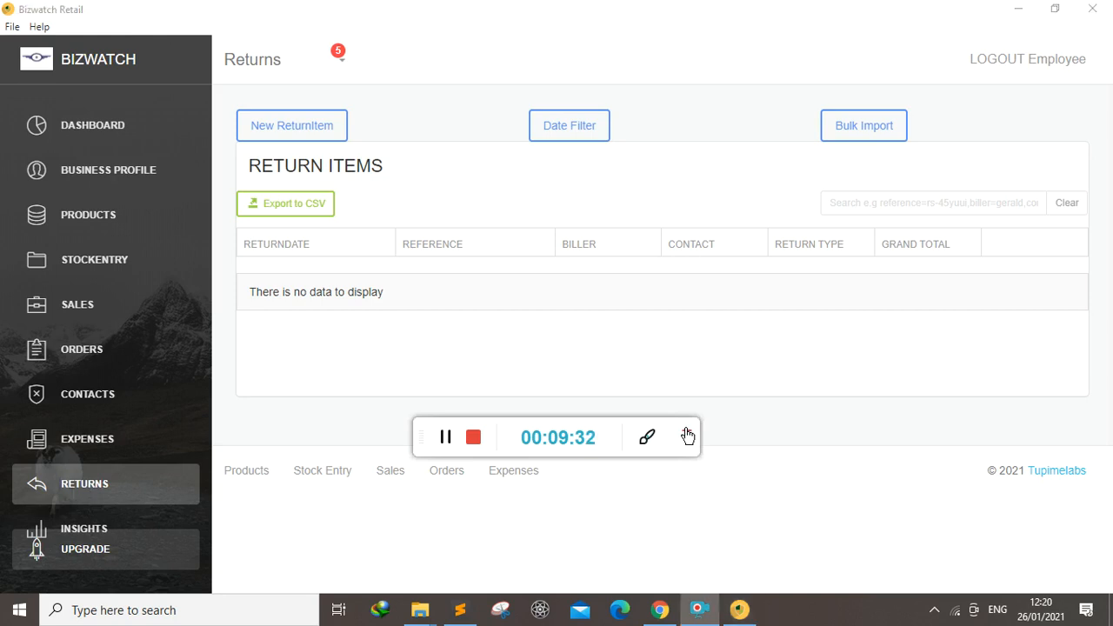
# Start a new return sale for Walk-In Customer with gerald as the staff/biller
pyautogui.click(276, 127)
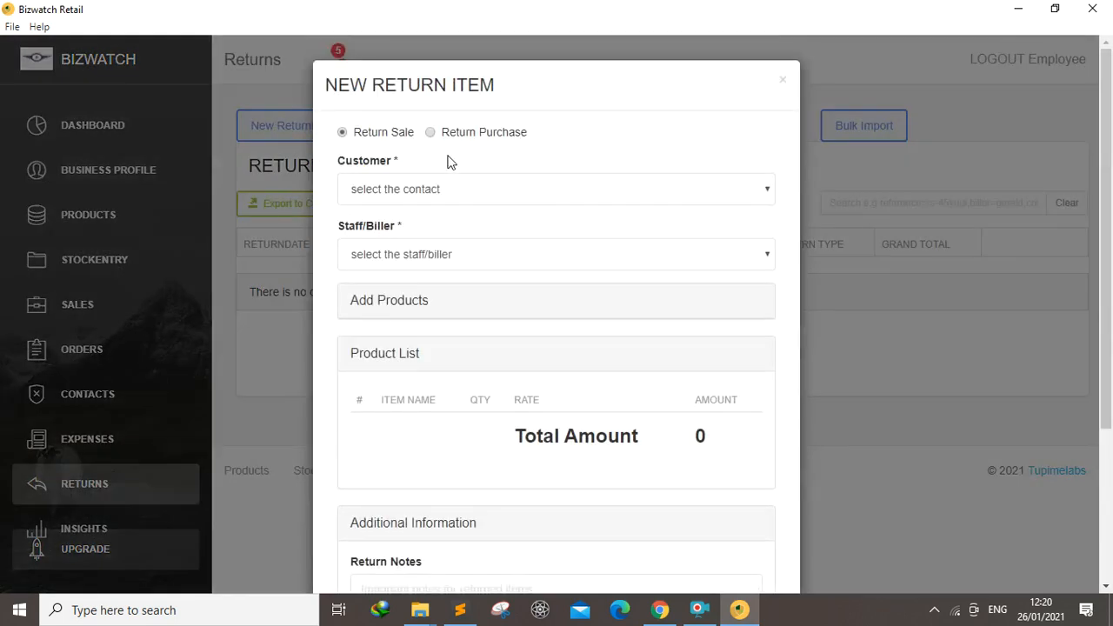
pyautogui.click(721, 198)
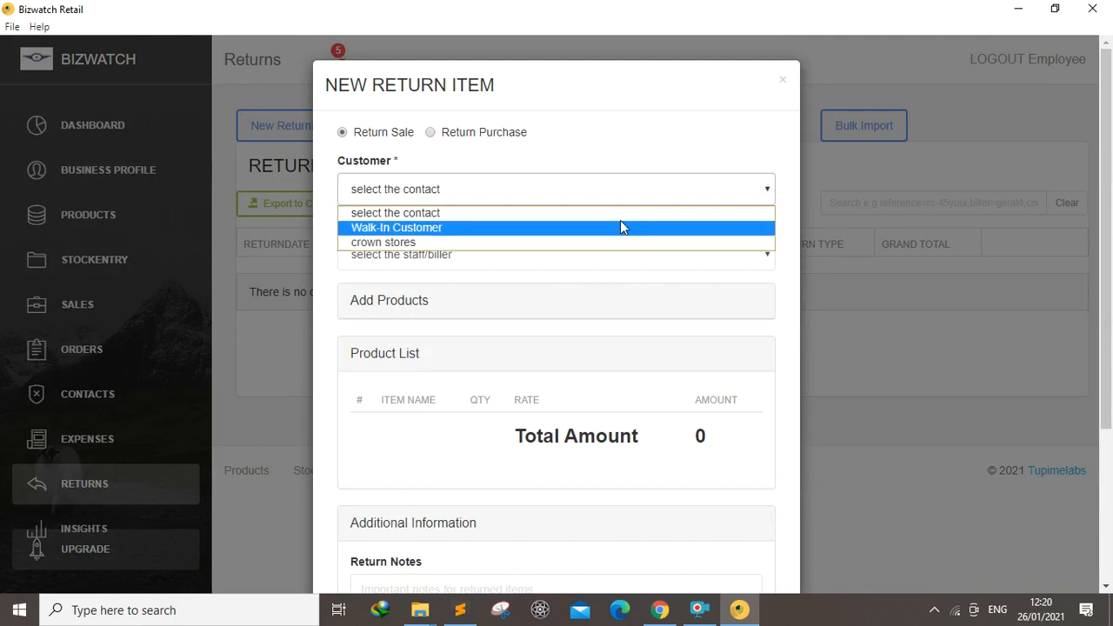
pyautogui.click(416, 228)
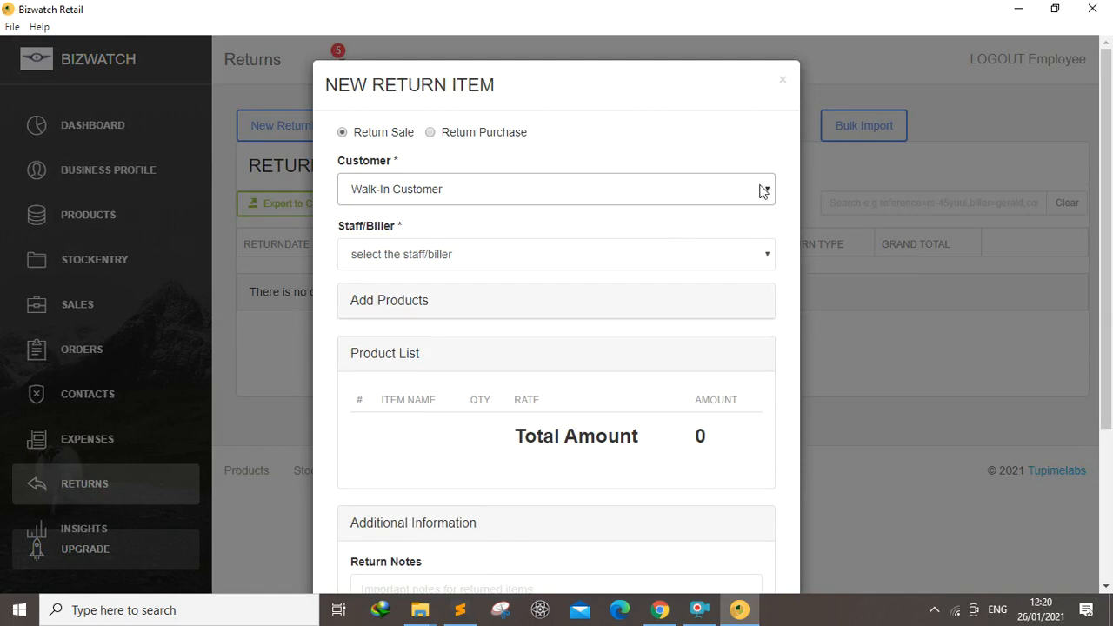
pyautogui.click(755, 258)
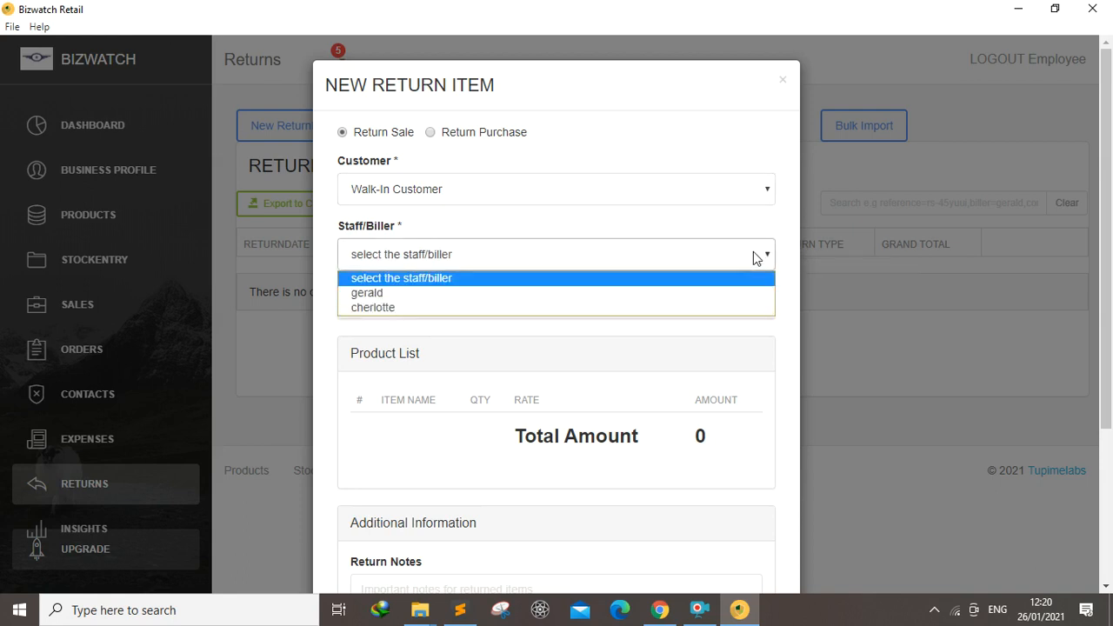
pyautogui.click(379, 296)
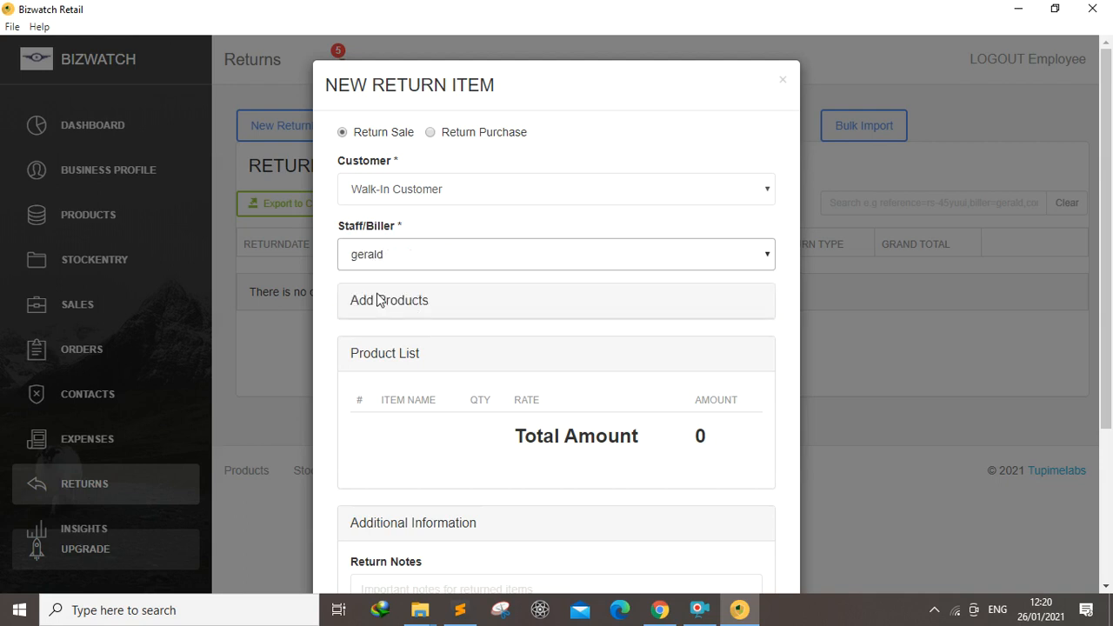
# Add 5 units of Green Tea to the return's product list
pyautogui.click(393, 312)
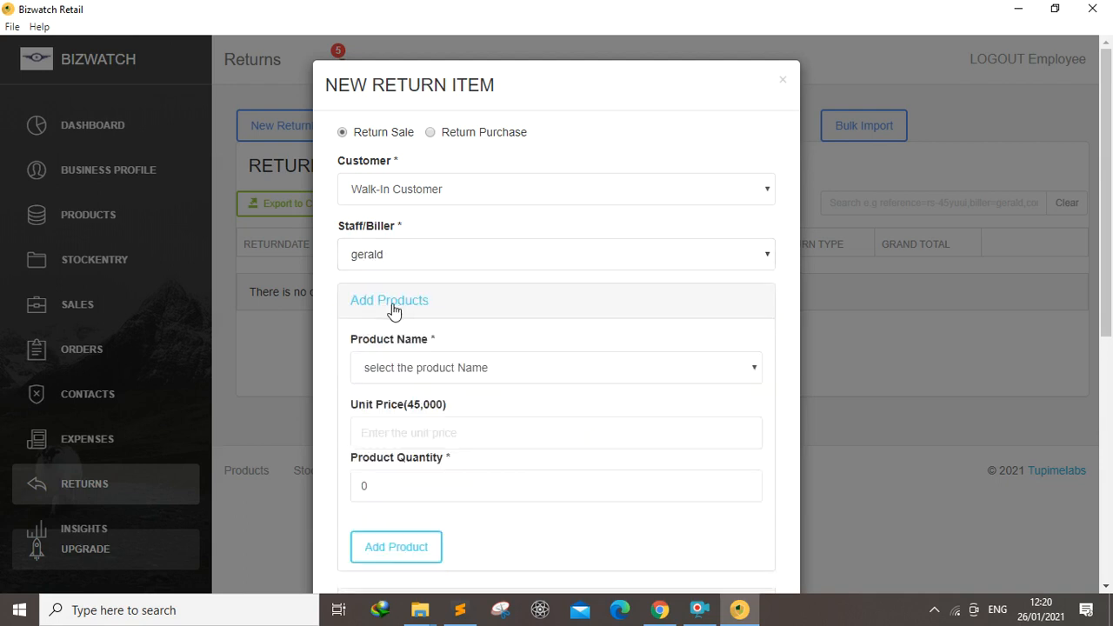
pyautogui.click(750, 376)
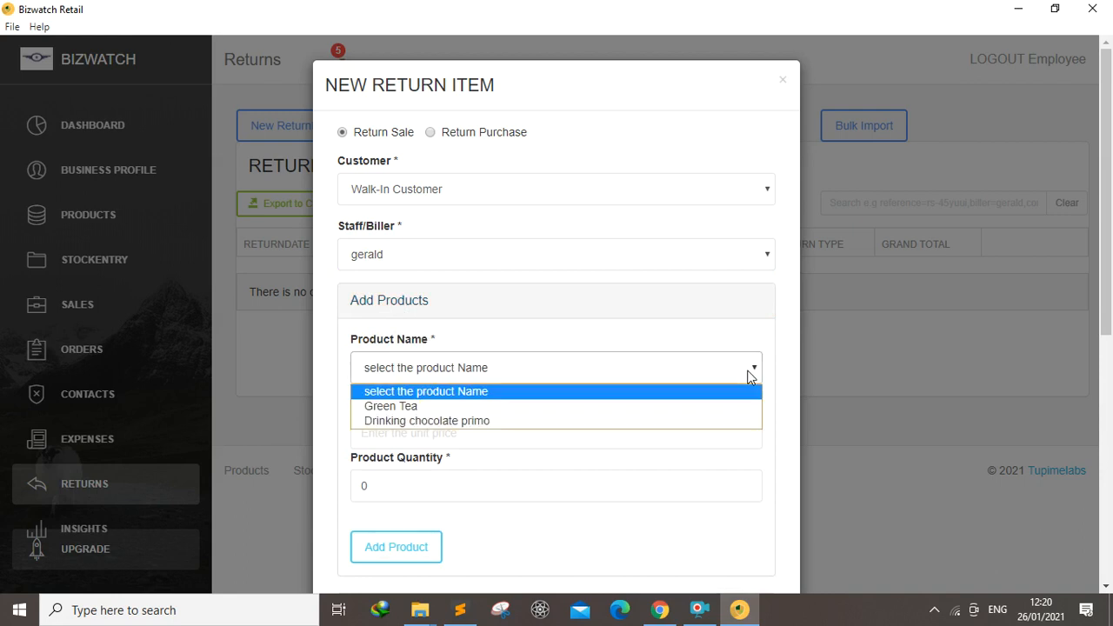
pyautogui.click(411, 408)
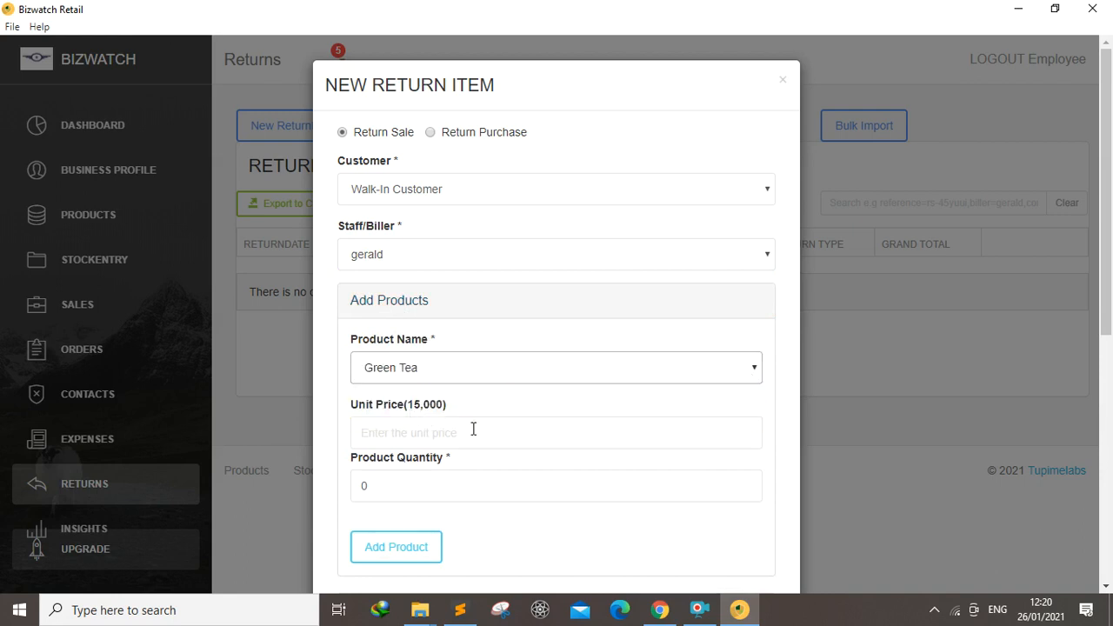
pyautogui.click(379, 488)
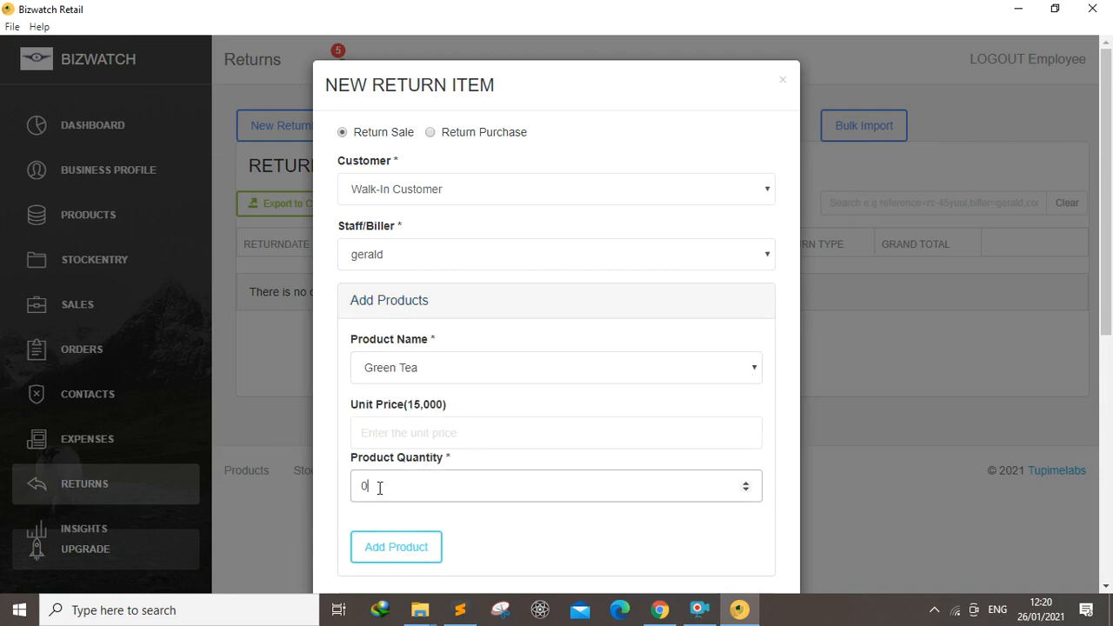
pyautogui.press('BackSpace')
pyautogui.write('5')
pyautogui.click(391, 550)
# Enter the return notes "The tea packets were tampered with"
pyautogui.scroll(-5, 1095, 453)
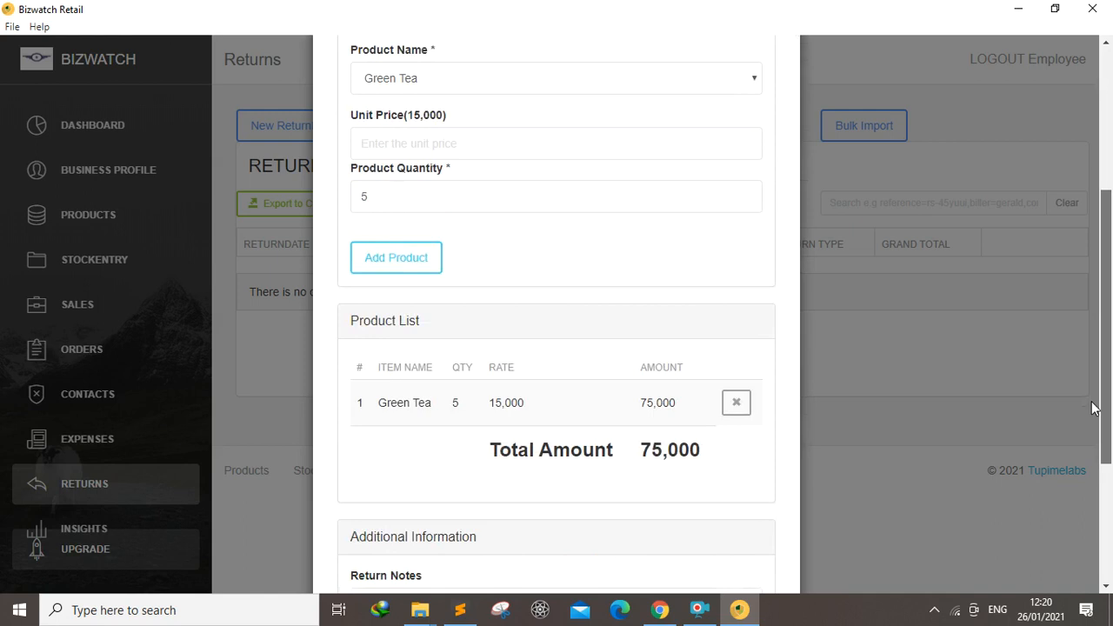
pyautogui.scroll(-1, 1094, 453)
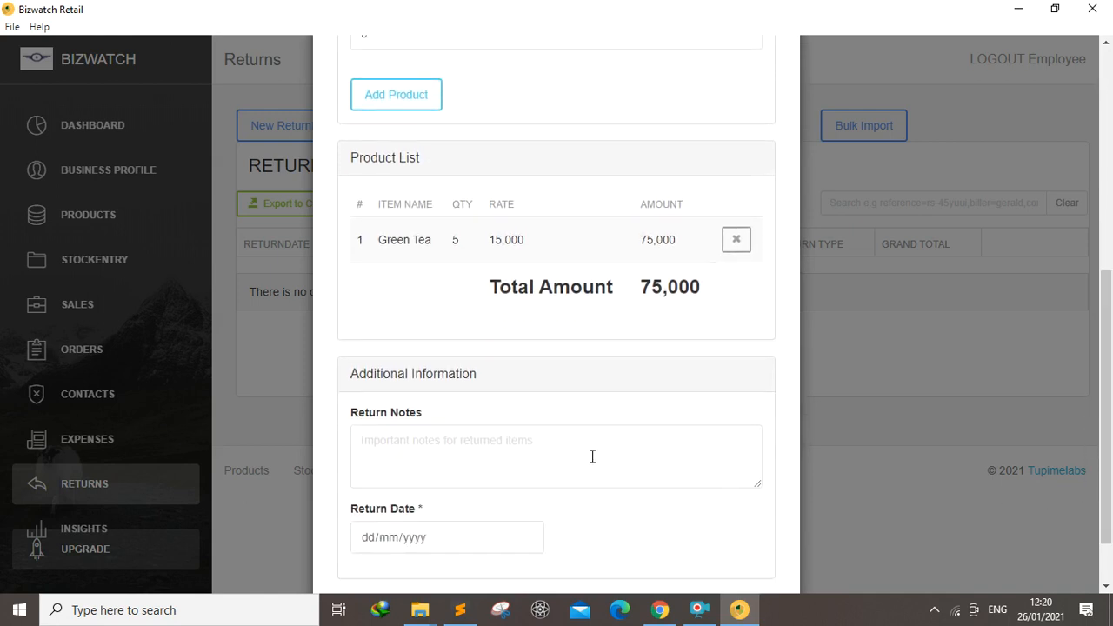
pyautogui.click(449, 447)
pyautogui.write('The ')
pyautogui.write('tea')
pyautogui.write(' packe')
pyautogui.write('ts wree')
pyautogui.write('ere tam')
pyautogui.write('pered with')
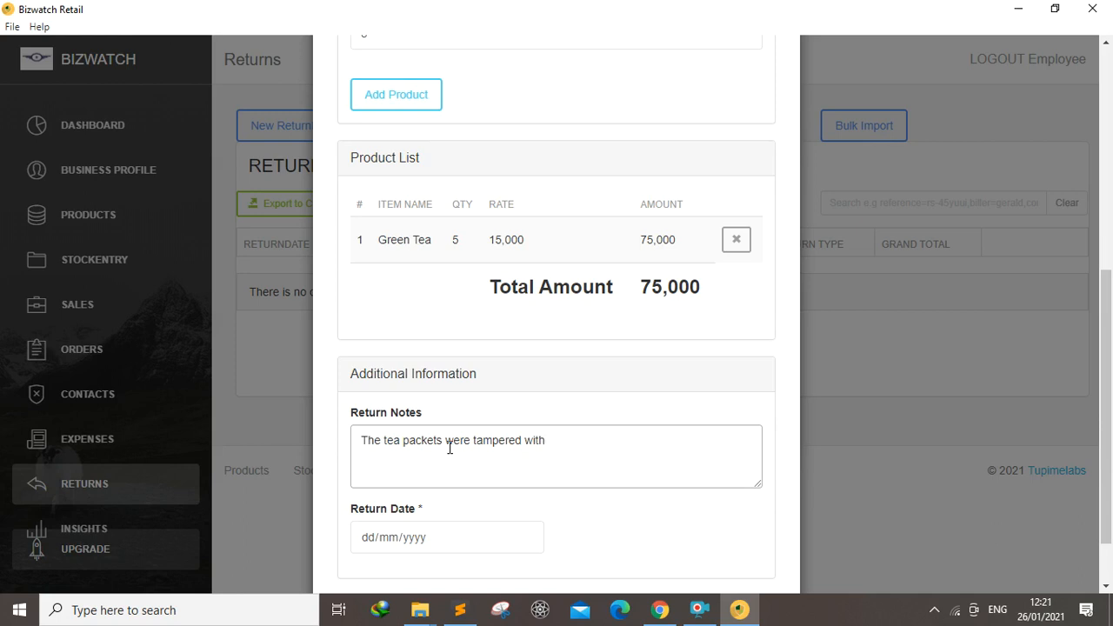
# Set the return date to 24/01/2021 and submit the new return
pyautogui.click(526, 538)
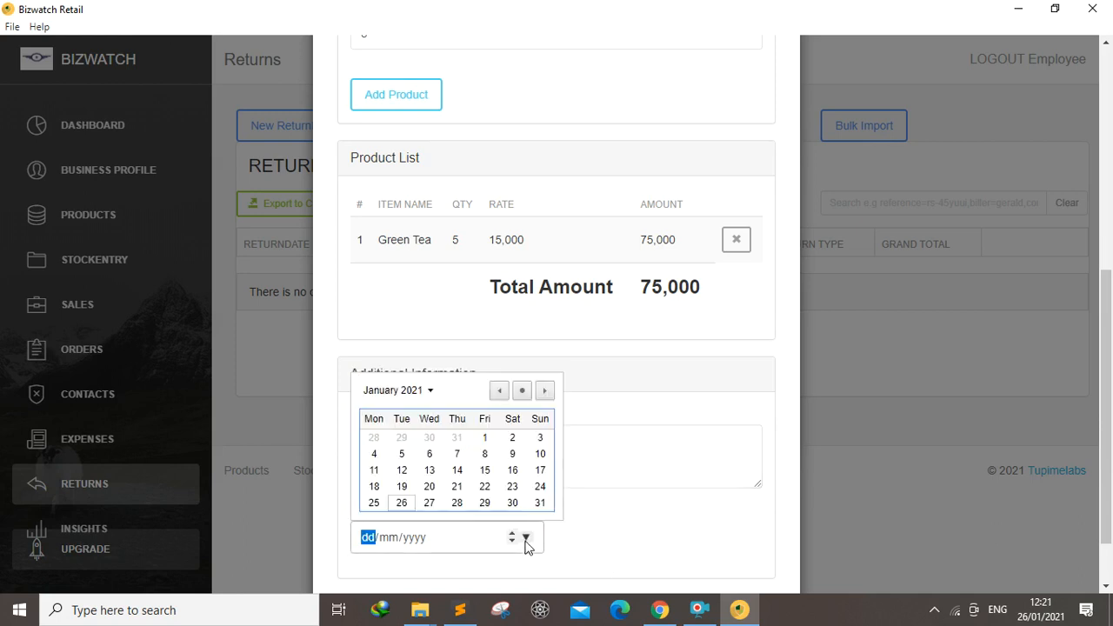
pyautogui.click(539, 487)
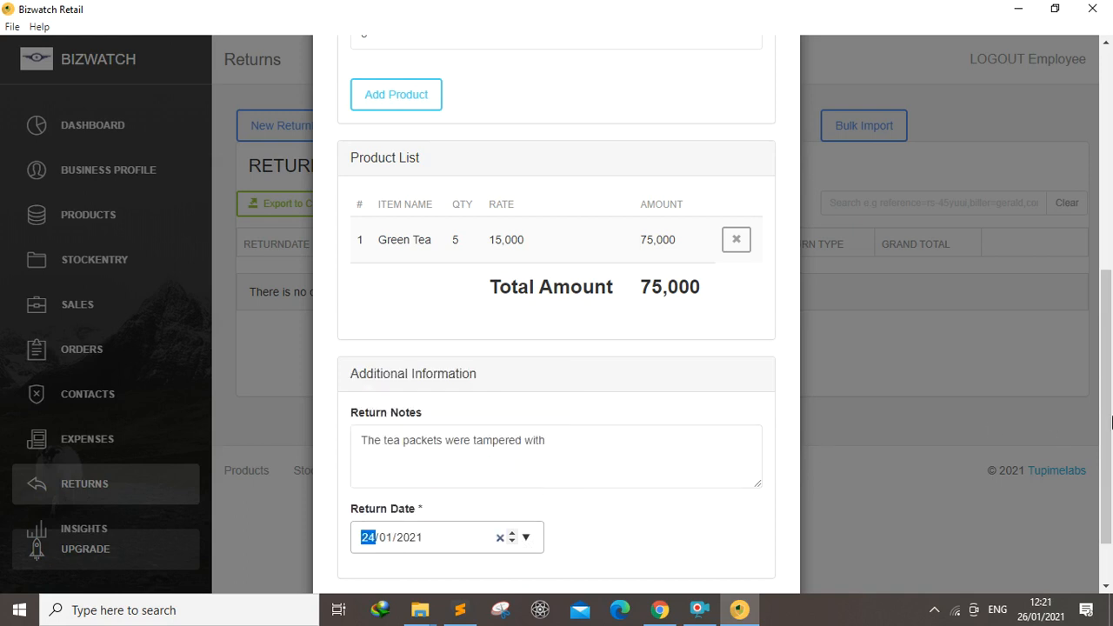
pyautogui.scroll(4, 1112, 421)
pyautogui.scroll(-5, 560, 522)
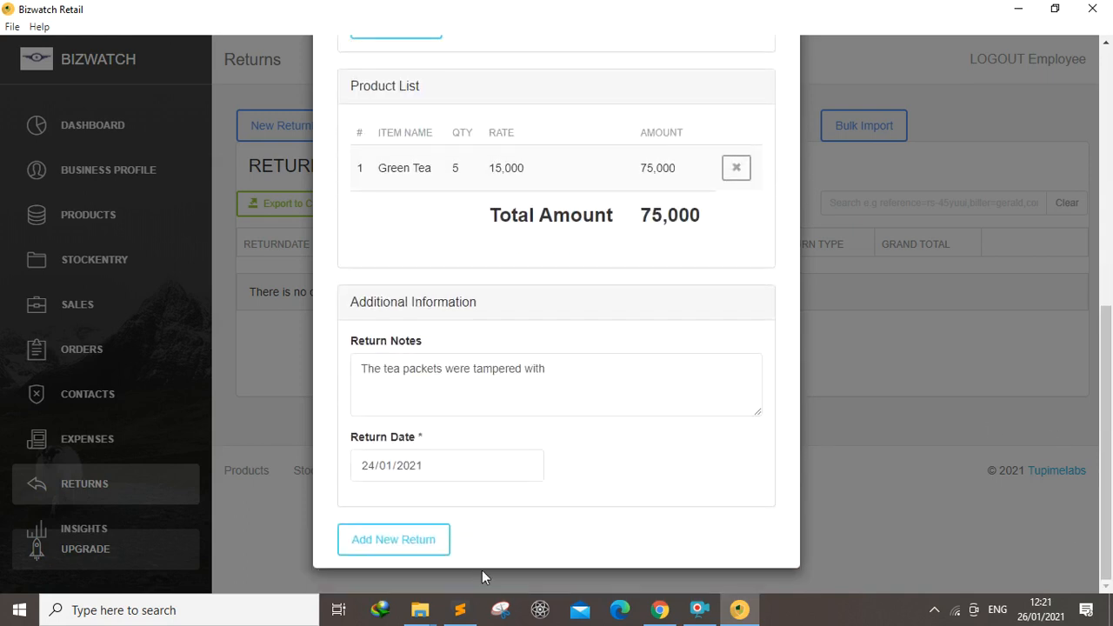
pyautogui.click(414, 545)
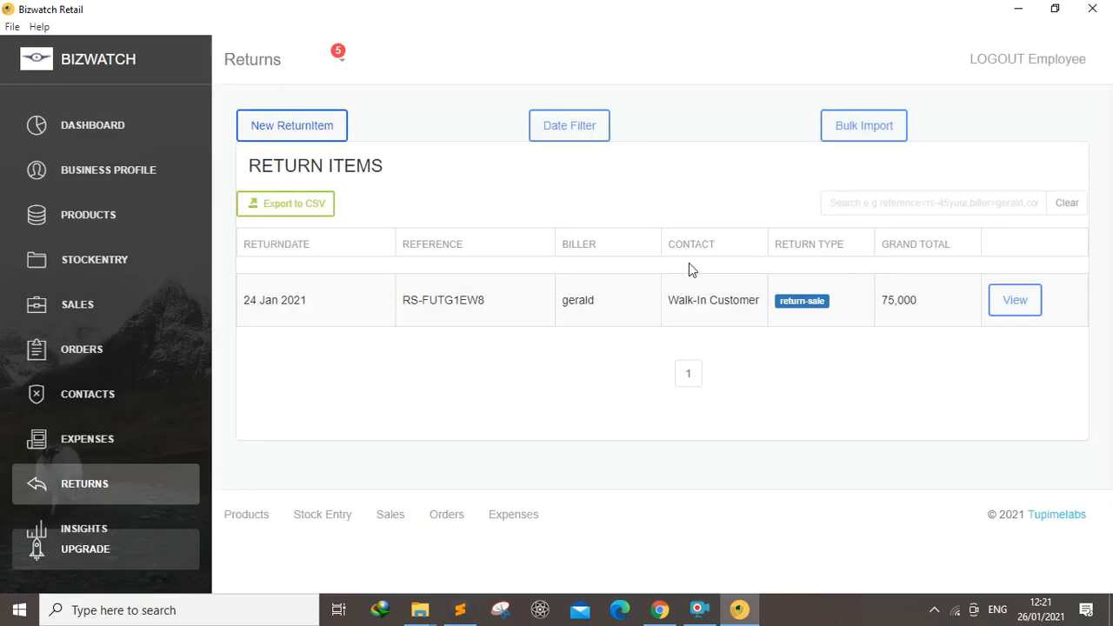
# Start a new return purchase with Walk-In Supplier as supplier and cherlotte as staff/biller
pyautogui.click(297, 126)
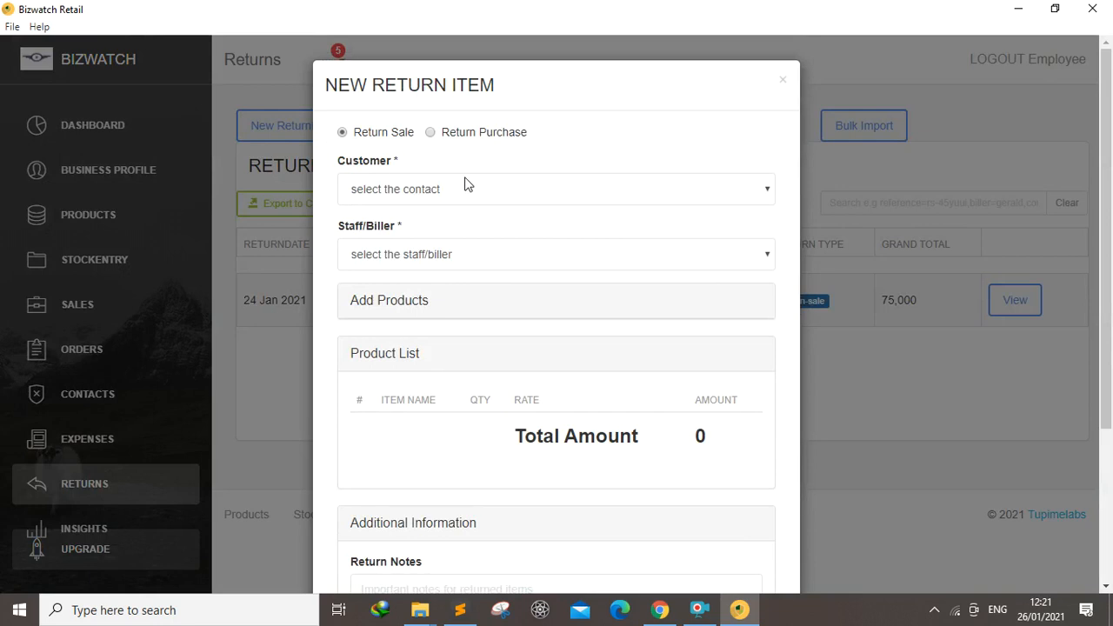
pyautogui.click(729, 197)
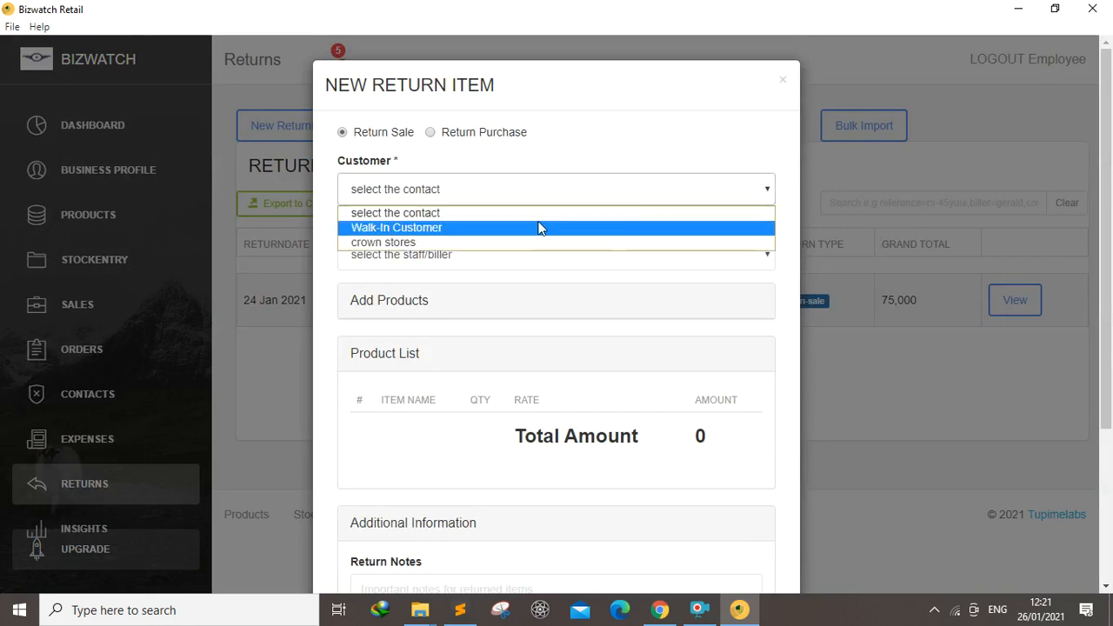
pyautogui.click(430, 132)
pyautogui.click(430, 132)
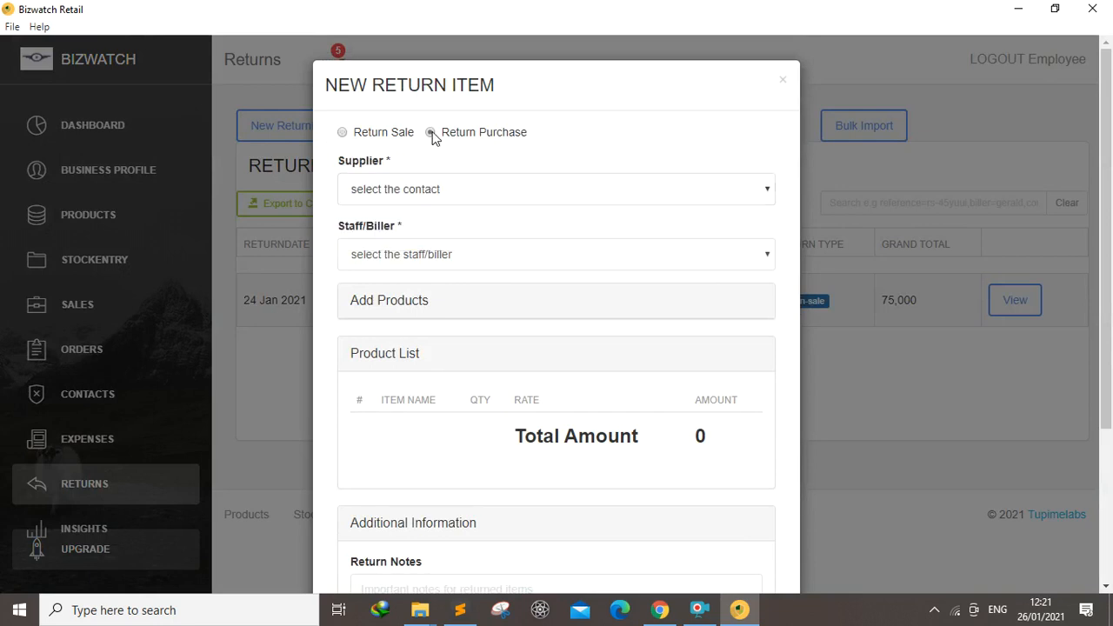
pyautogui.click(766, 193)
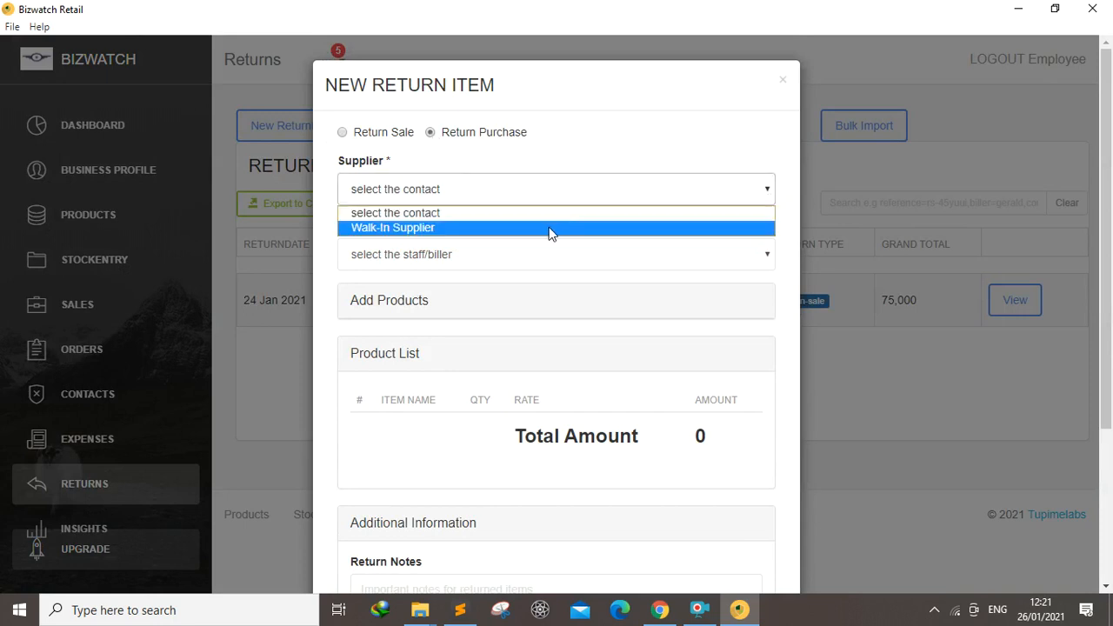
pyautogui.click(550, 228)
pyautogui.click(629, 255)
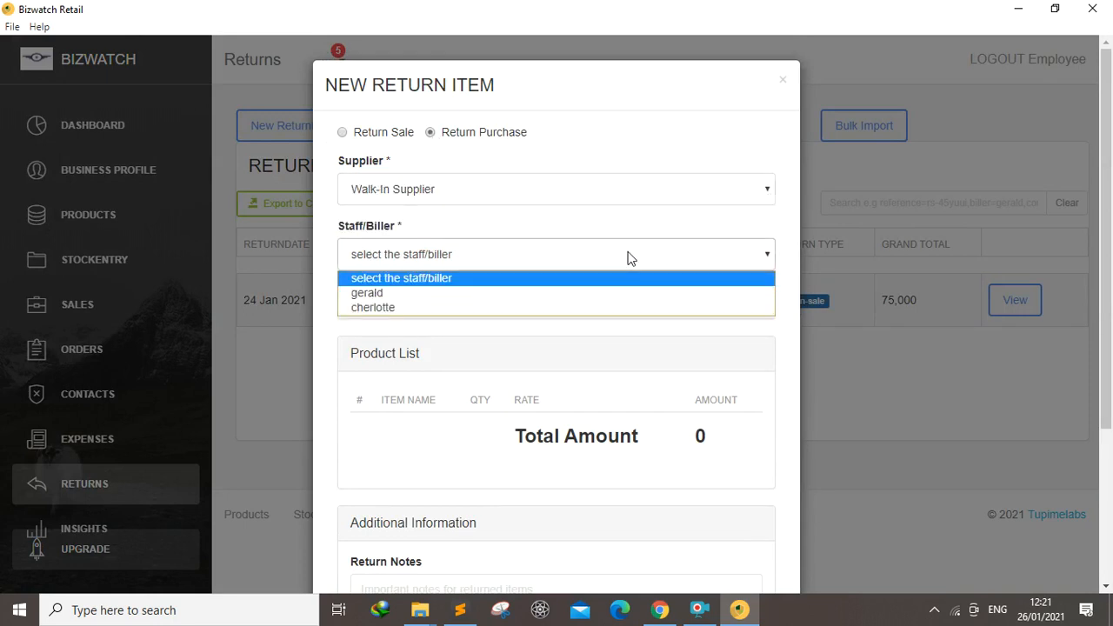
pyautogui.click(380, 306)
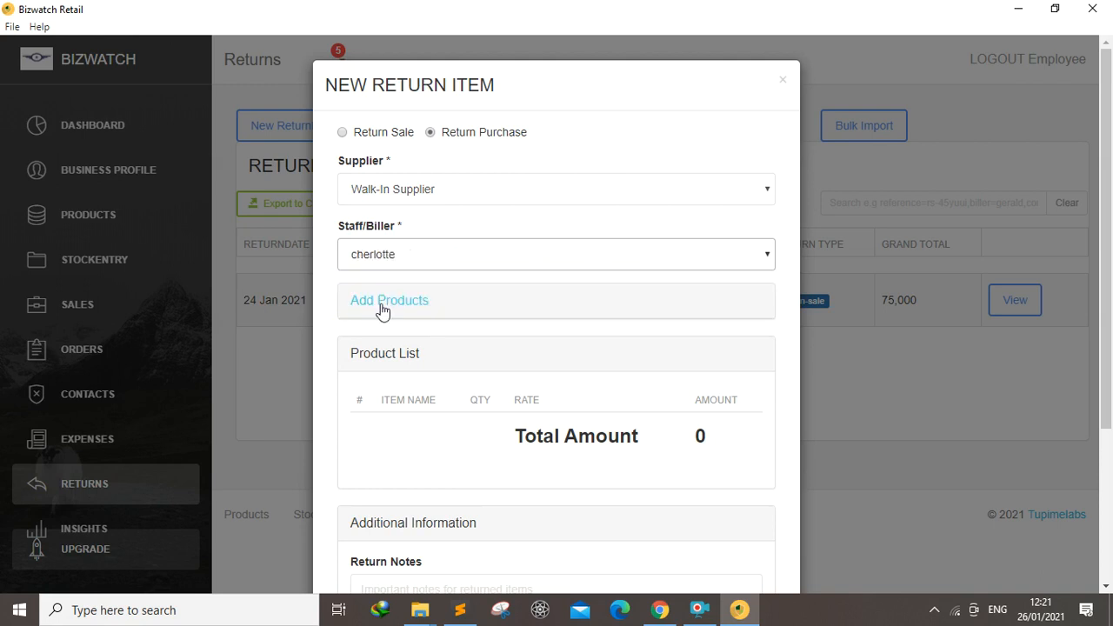
# Add 5 units of Drinking chocolate primo to the return's product list
pyautogui.click(379, 304)
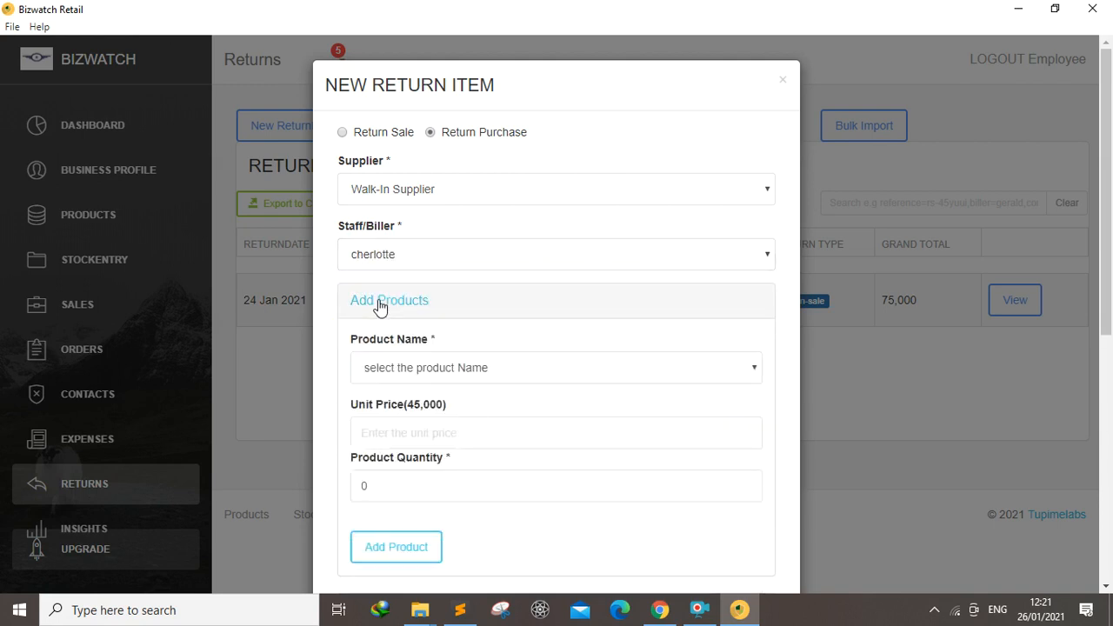
pyautogui.click(700, 376)
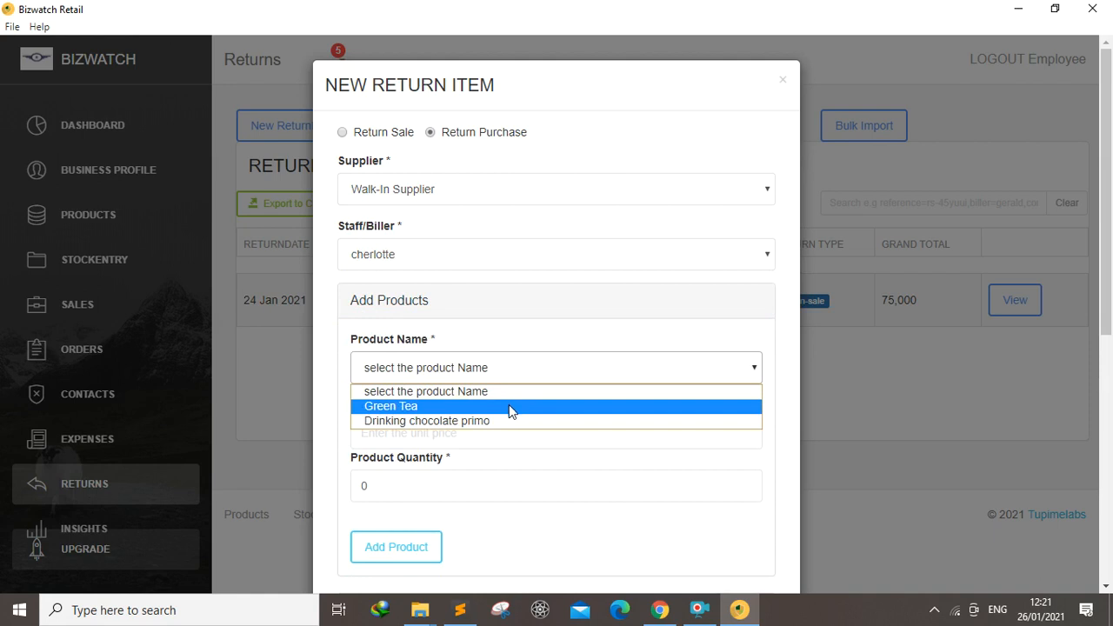
pyautogui.click(465, 420)
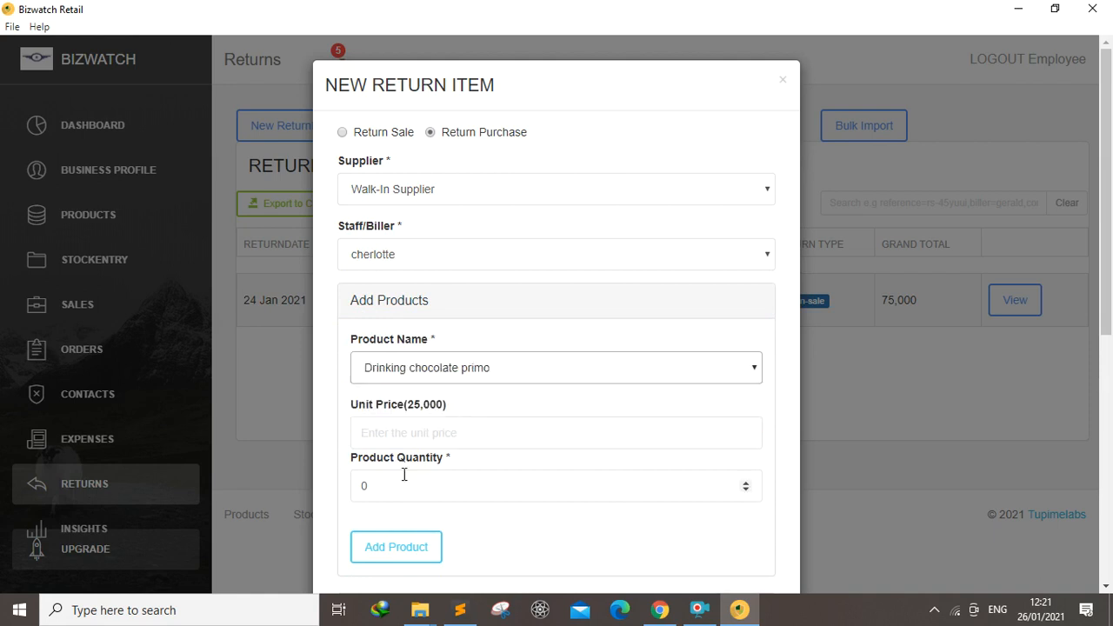
pyautogui.click(374, 488)
pyautogui.press('BackSpace')
pyautogui.write('5')
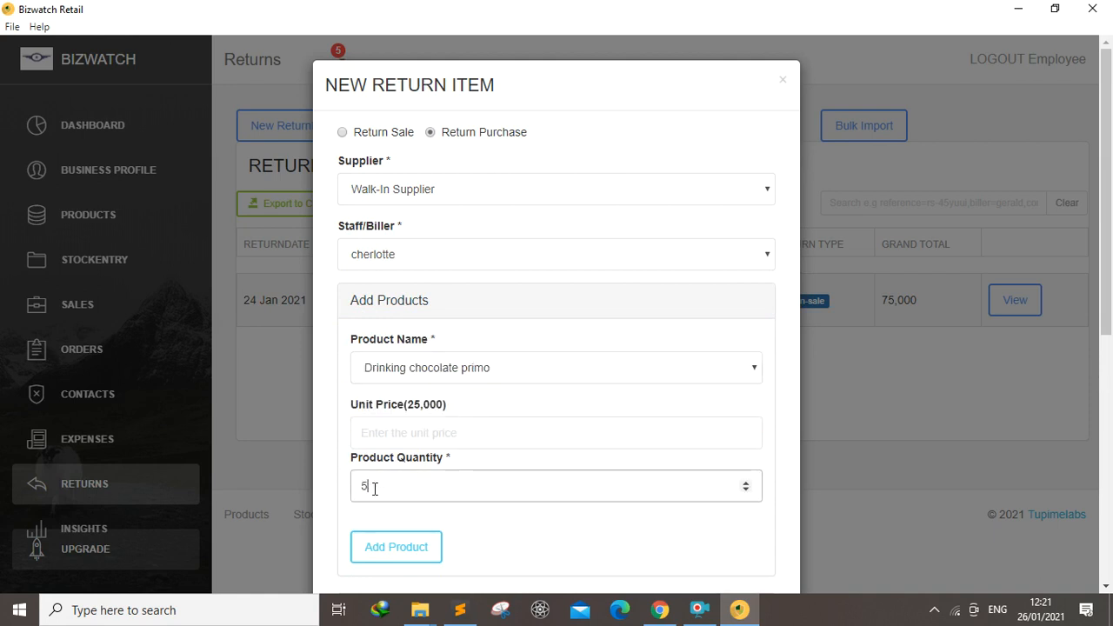
pyautogui.click(383, 551)
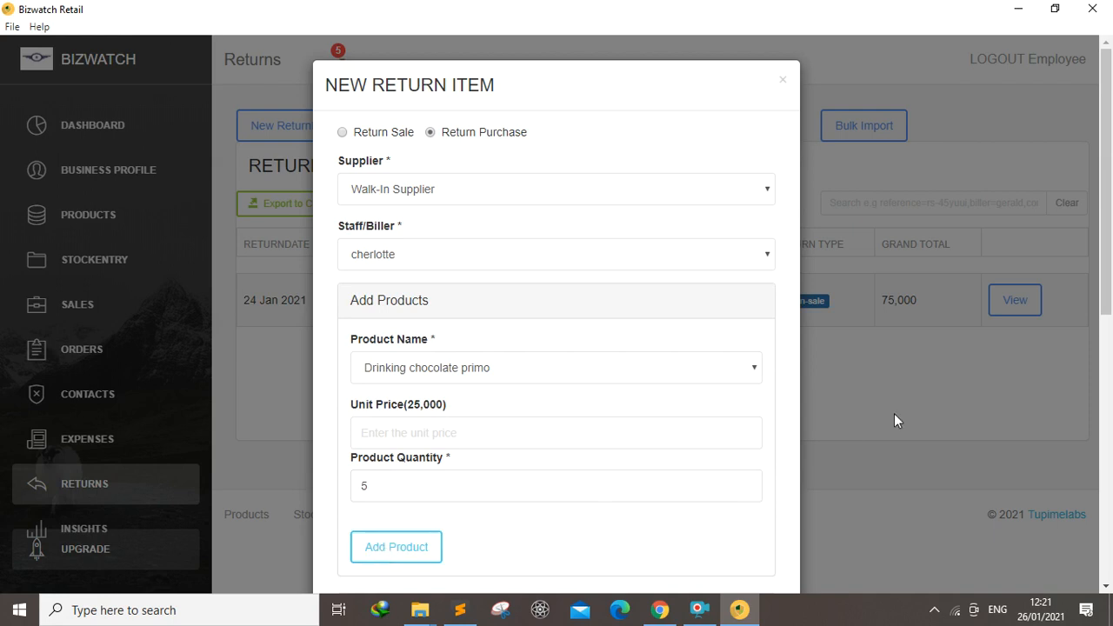
# Enter the return notes "It was not the right kind of chocolate that our customers like" and set the return date to 25/01/2021
pyautogui.moveTo(1103, 287); pyautogui.dragTo(1102, 526)
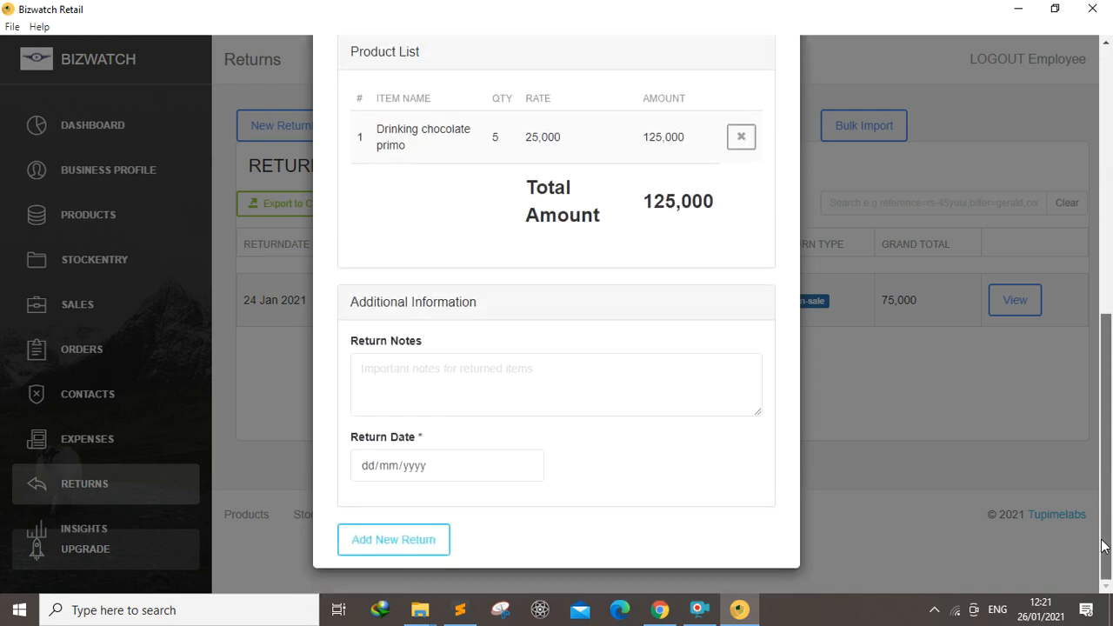
pyautogui.click(490, 372)
pyautogui.write('It was not the right')
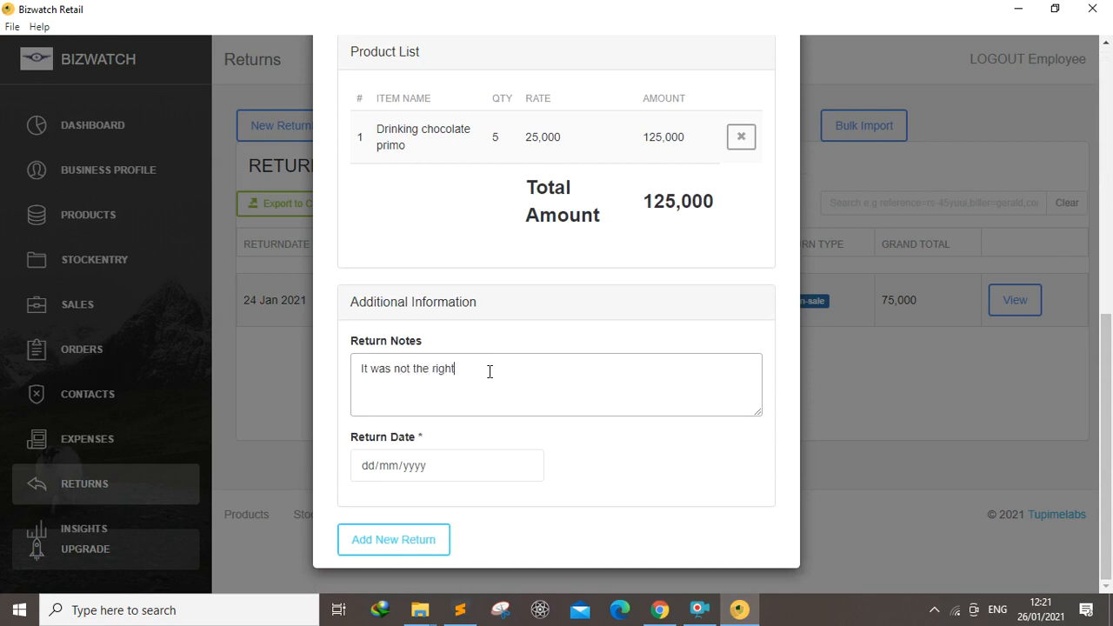
pyautogui.write(' kind of')
pyautogui.write(' chov')
pyautogui.write('olate')
pyautogui.press('BackSpace')
pyautogui.press('BackSpace')
pyautogui.press('BackSpace')
pyautogui.write('ate that our customers like')
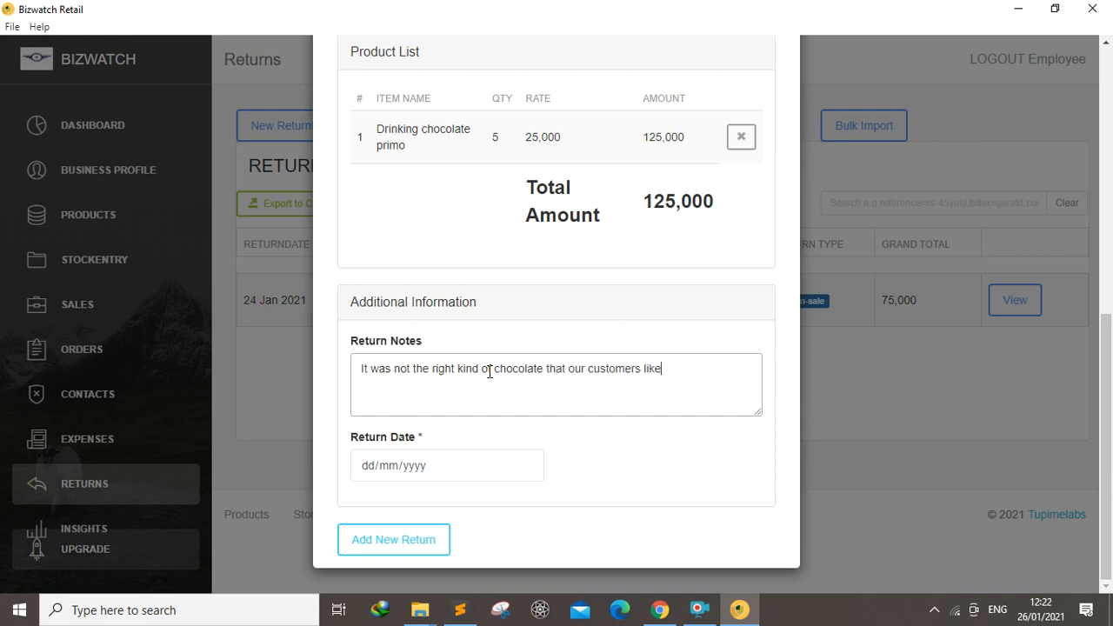
pyautogui.click(525, 467)
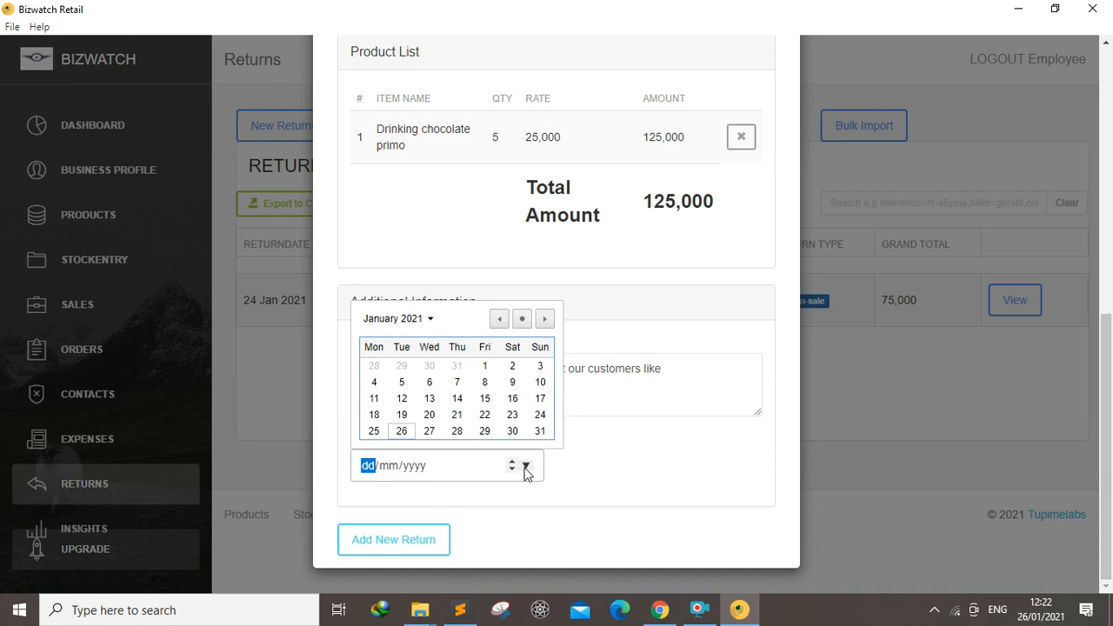
pyautogui.click(375, 431)
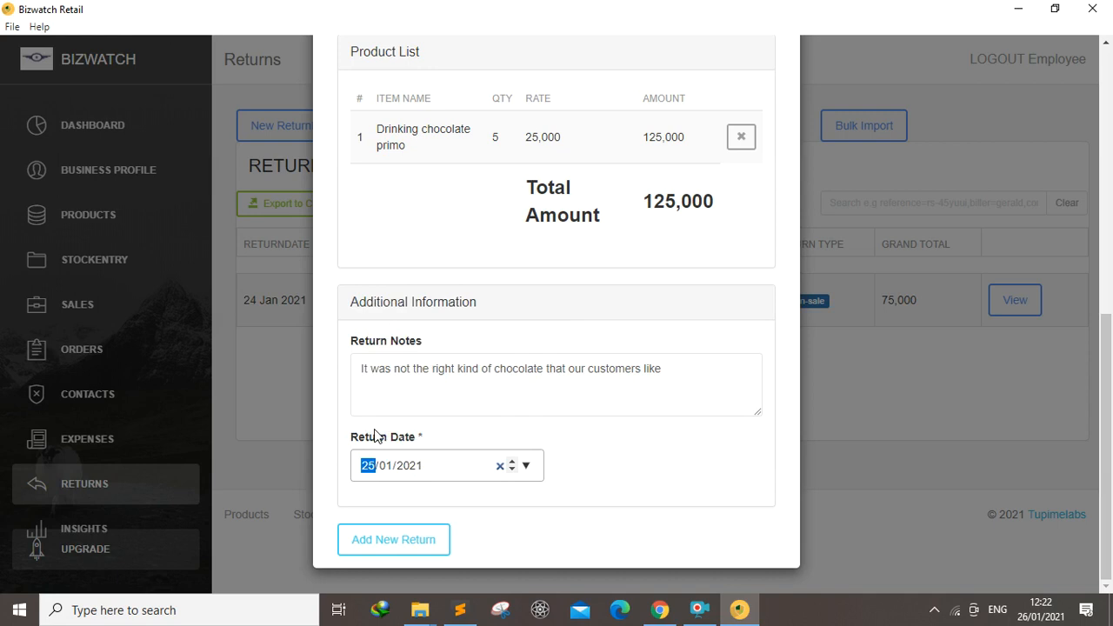
# Submit the new return purchase and reopen the Returns list
pyautogui.click(375, 543)
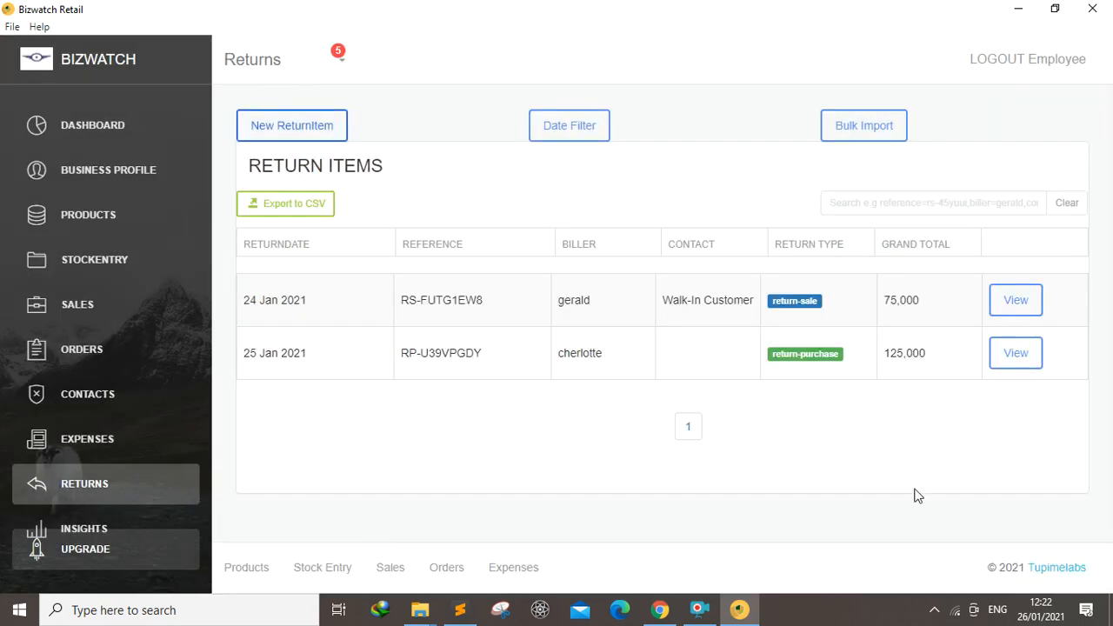
pyautogui.click(95, 368)
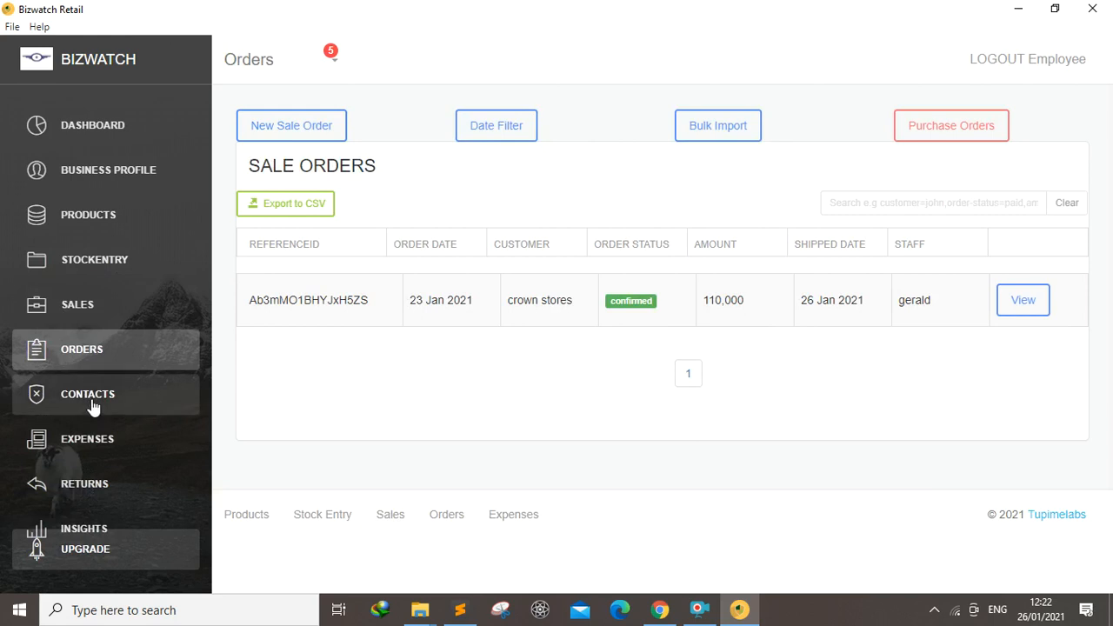
pyautogui.click(84, 489)
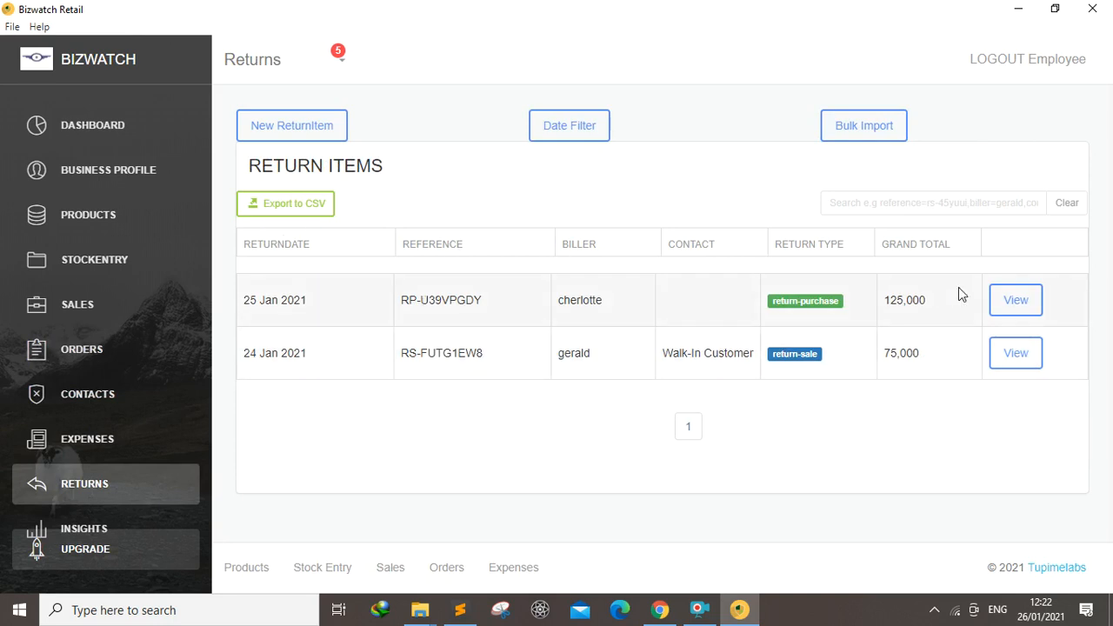
# Open the return purchase's details in edit mode and review its supplier, products and notes
pyautogui.click(1013, 306)
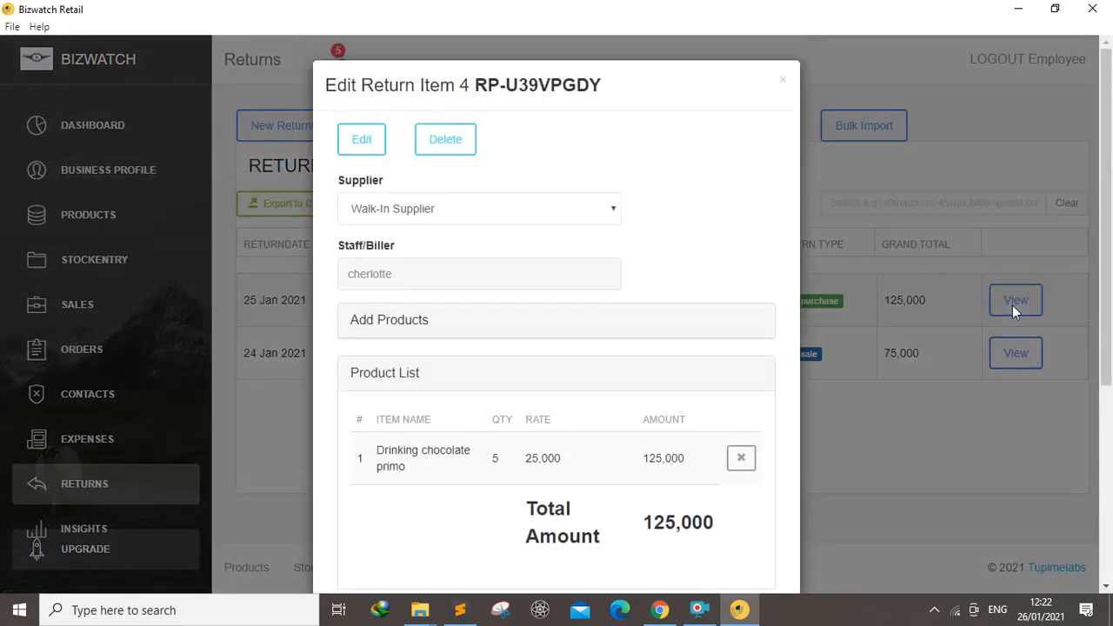
pyautogui.click(352, 141)
pyautogui.click(608, 218)
pyautogui.click(681, 218)
pyautogui.scroll(-4, 1111, 291)
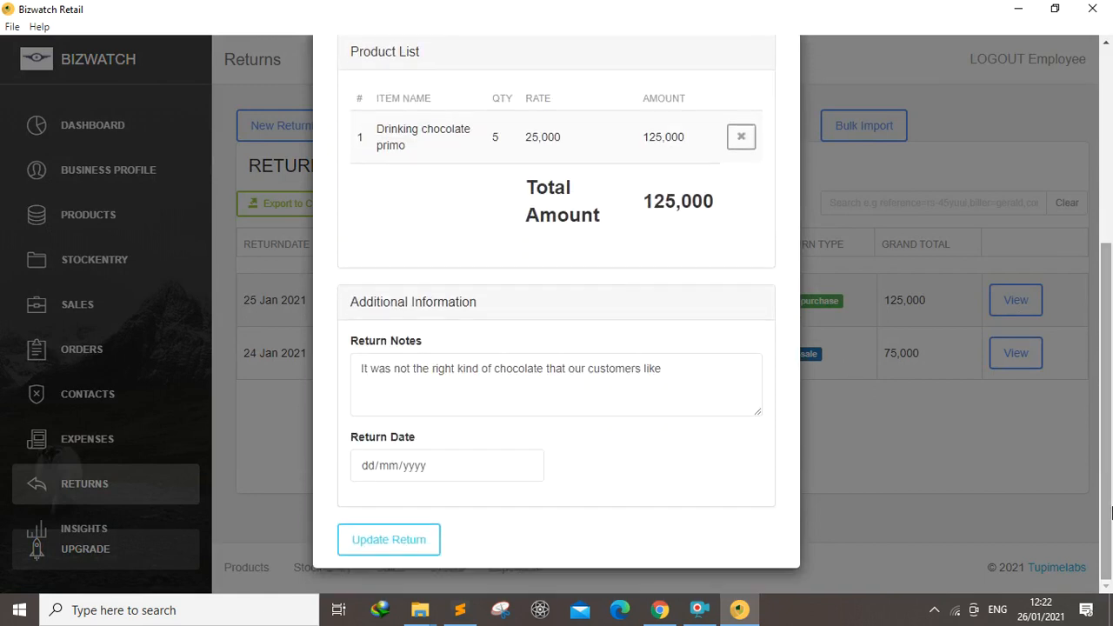
pyautogui.scroll(4, 1107, 287)
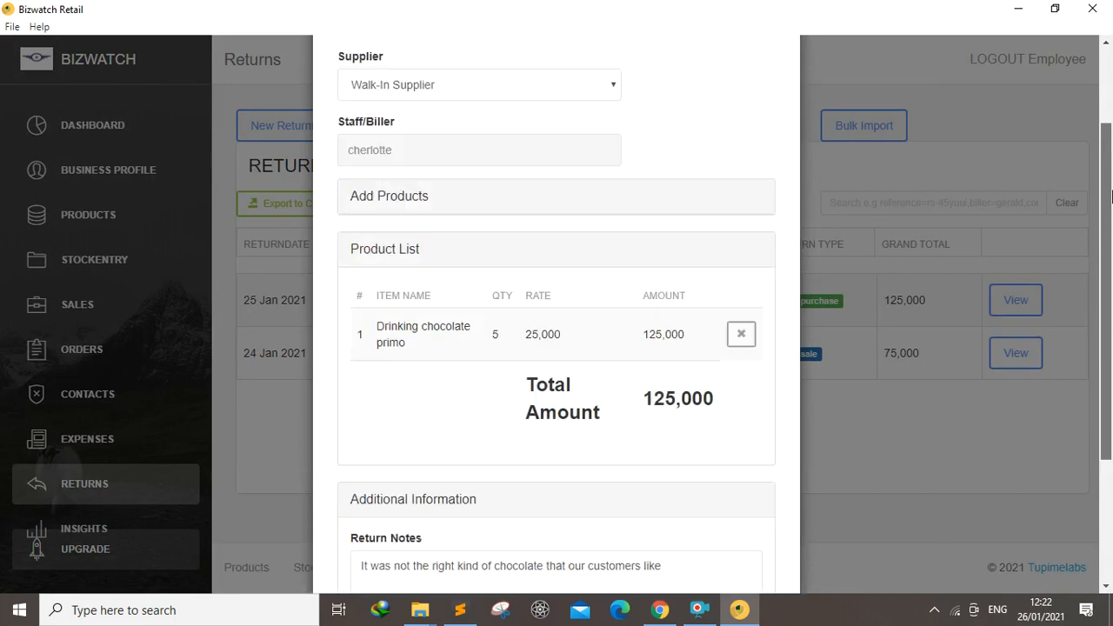
pyautogui.click(444, 139)
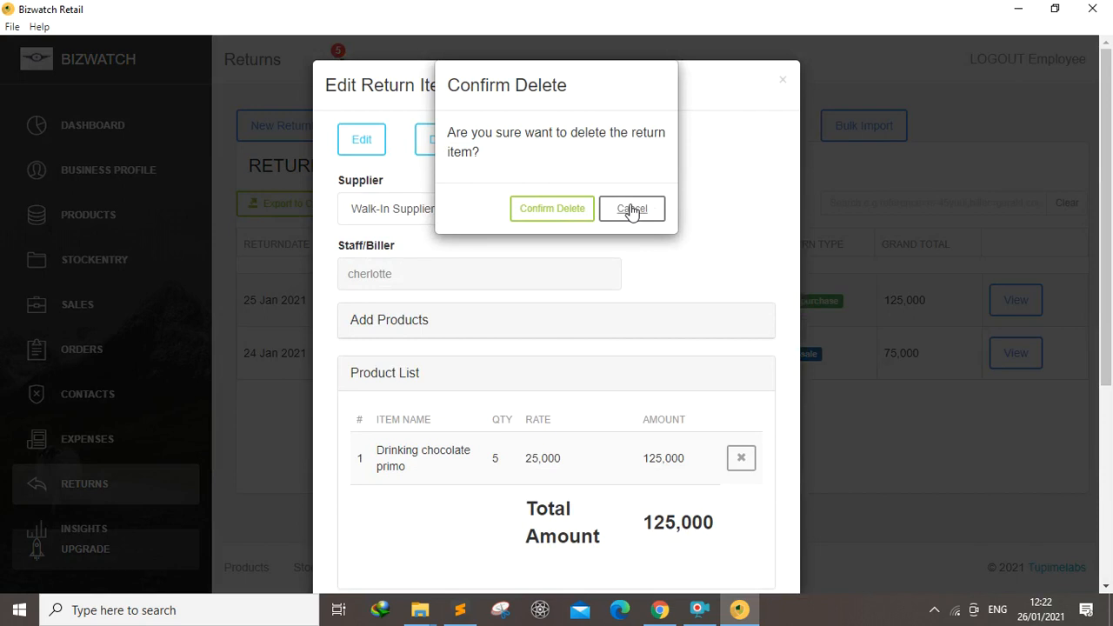
pyautogui.click(634, 210)
pyautogui.click(784, 83)
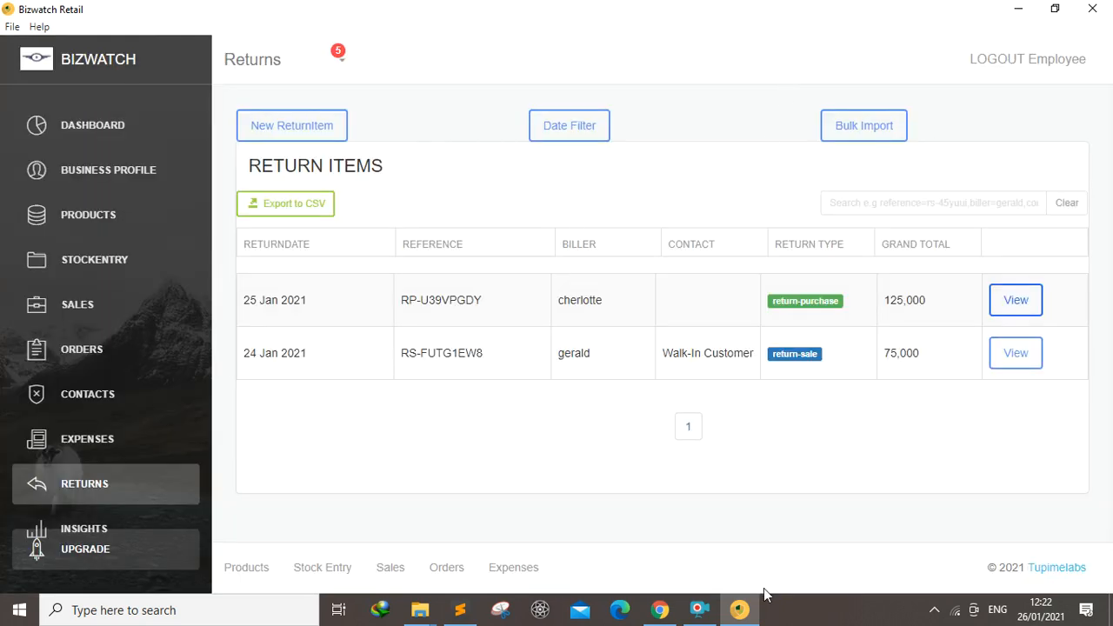
pyautogui.click(701, 611)
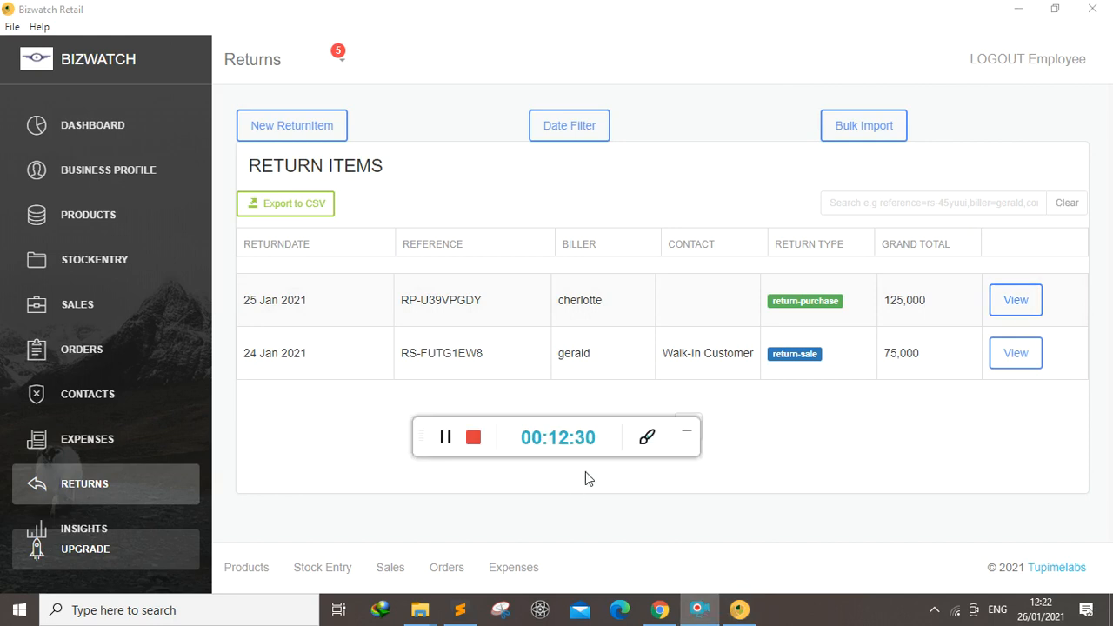
pyautogui.click(687, 435)
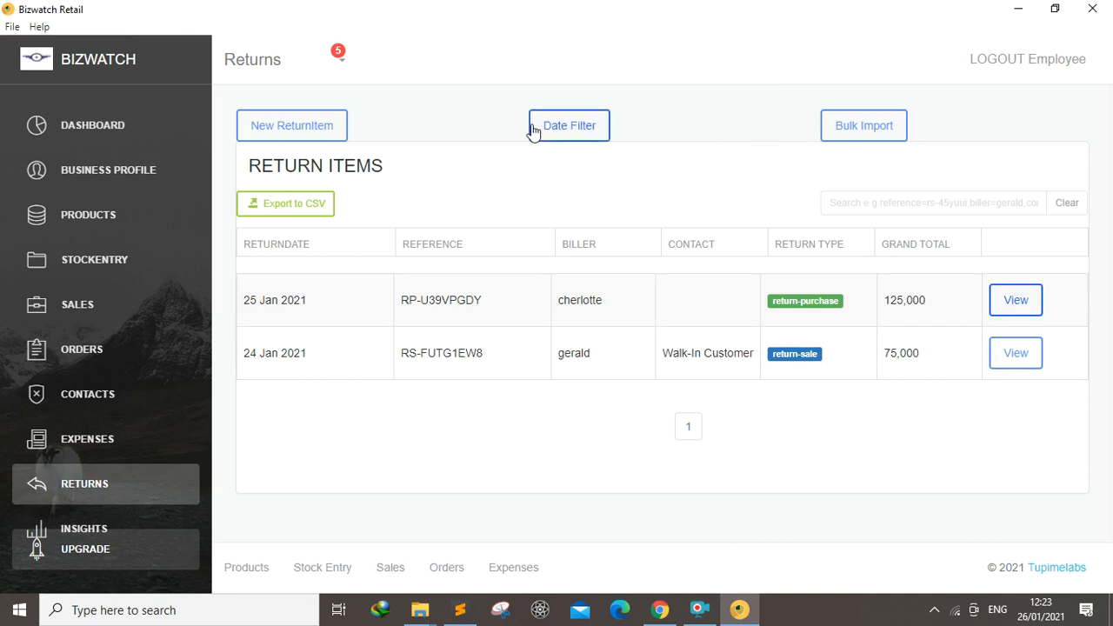
# Search the return items for return_type=return-sale
pyautogui.click(855, 203)
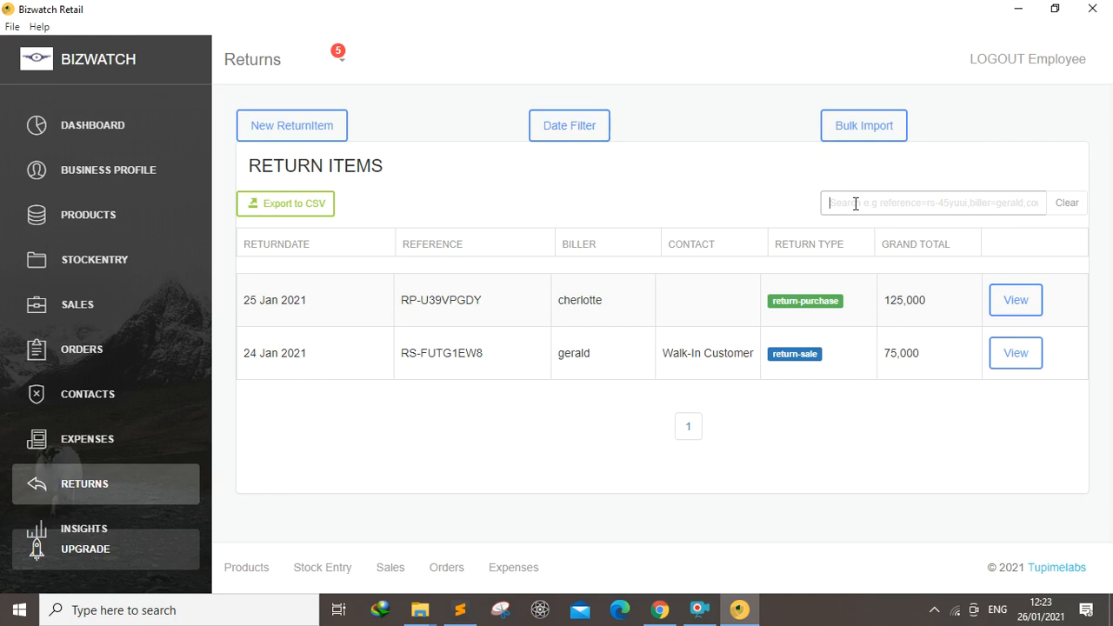
pyautogui.write('retu')
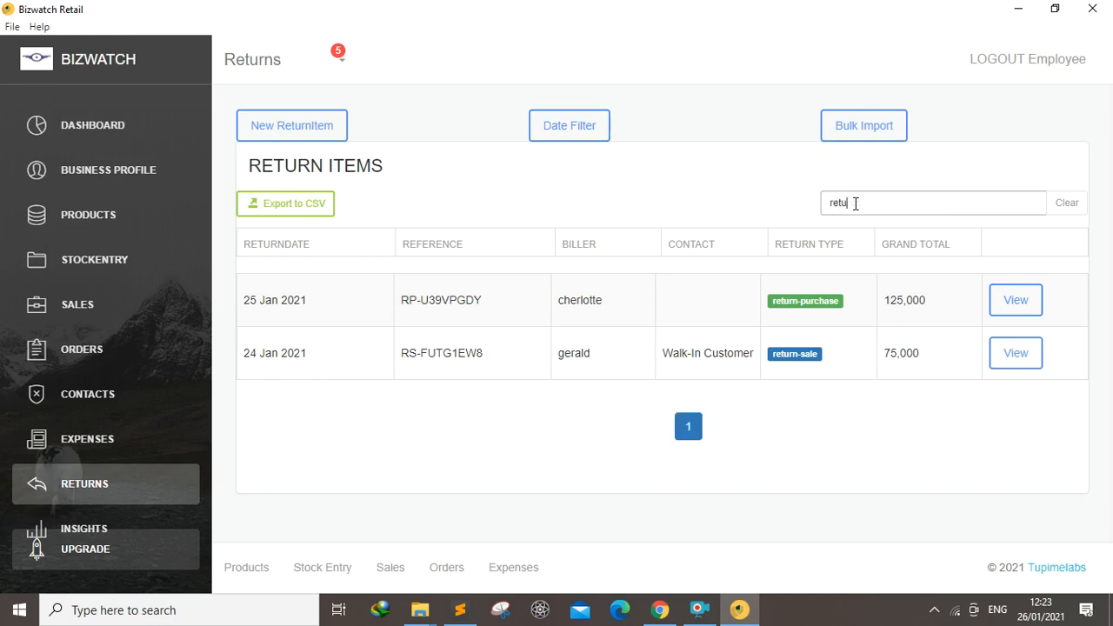
pyautogui.write('rn type=return-sale')
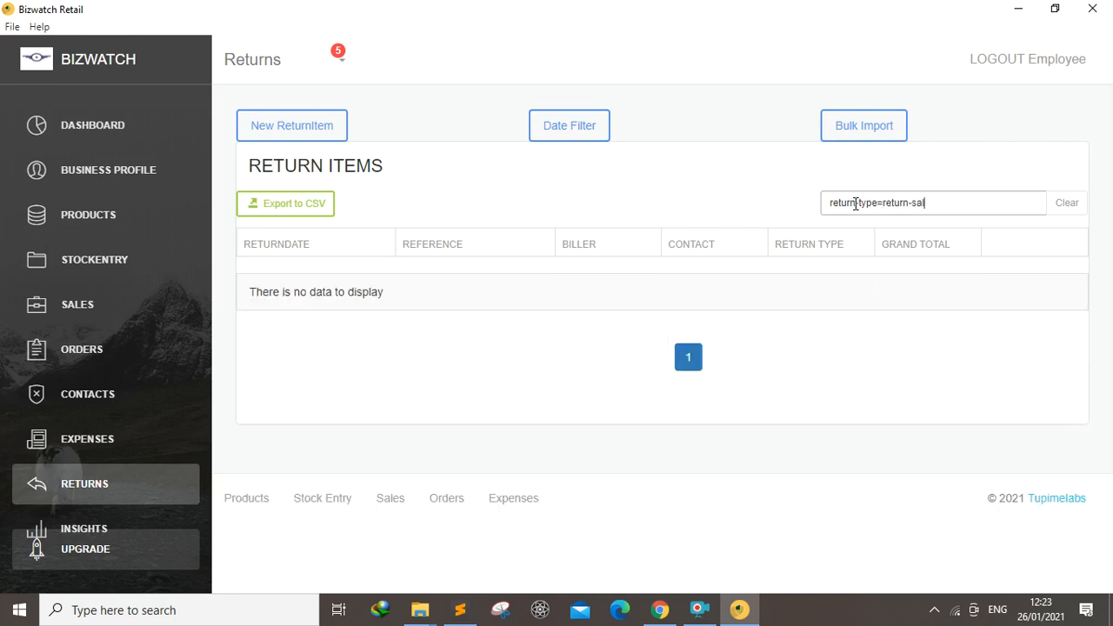
# Change the search to return_type=return-purchase
pyautogui.press('BackSpace')
pyautogui.press('BackSpace')
pyautogui.write('purchase')
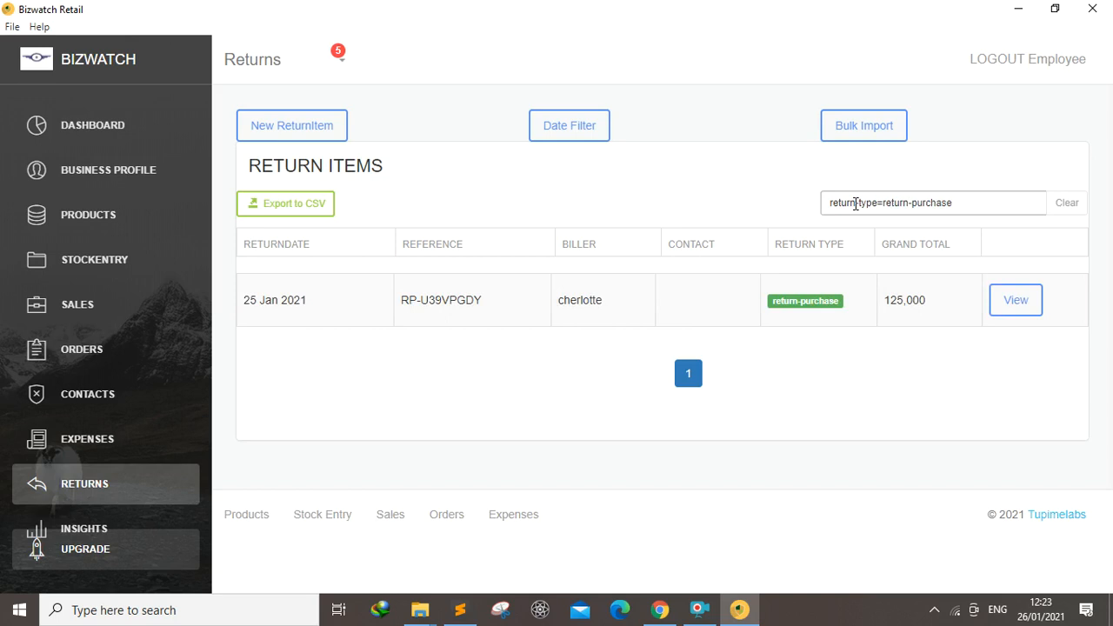
# Search the return items for biller=cherlotte, then clear the search
pyautogui.press('BackSpace')
pyautogui.press('BackSpace')
pyautogui.press('BackSpace')
pyautogui.press('BackSpace')
pyautogui.press('BackSpace')
pyautogui.press('BackSpace')
pyautogui.press('BackSpace')
pyautogui.press('BackSpace')
pyautogui.press('BackSpace')
pyautogui.press('BackSpace')
pyautogui.press('BackSpace')
pyautogui.press('BackSpace')
pyautogui.press('BackSpace')
pyautogui.press('BackSpace')
pyautogui.press('BackSpace')
pyautogui.press('BackSpace')
pyautogui.press('BackSpace')
pyautogui.press('BackSpace')
pyautogui.press('BackSpace')
pyautogui.press('BackSpace')
pyautogui.write('biller=cherlotte')
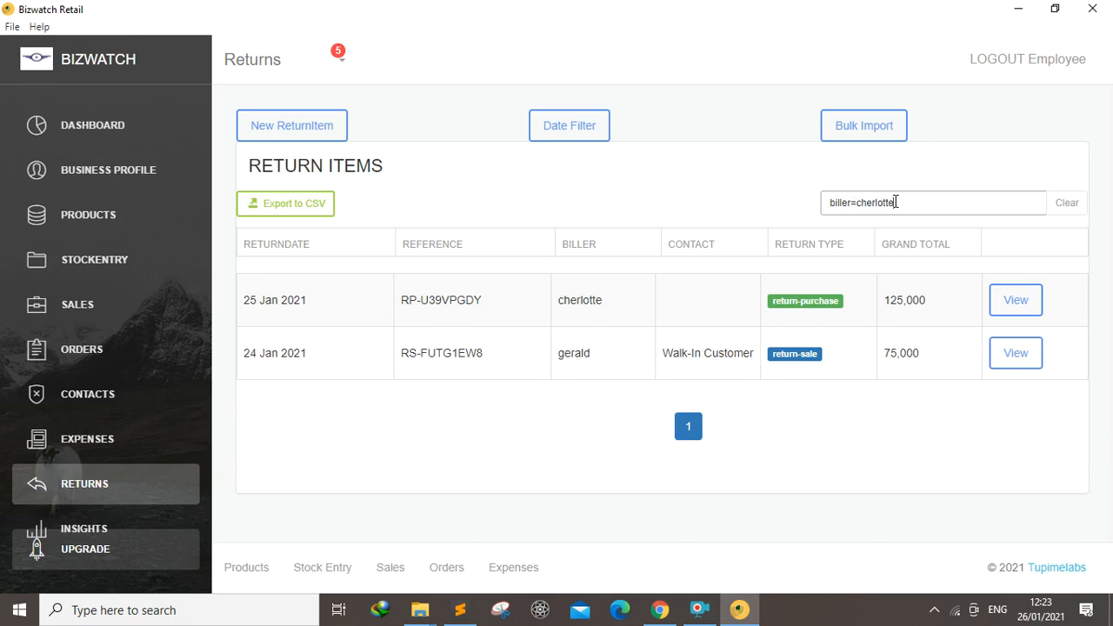
pyautogui.press('BackSpace')
pyautogui.press('BackSpace')
pyautogui.press('BackSpace')
pyautogui.press('BackSpace')
pyautogui.press('BackSpace')
pyautogui.press('BackSpace')
pyautogui.press('BackSpace')
pyautogui.press('BackSpace')
pyautogui.press('BackSpace')
pyautogui.press('BackSpace')
pyautogui.press('BackSpace')
pyautogui.press('BackSpace')
pyautogui.press('BackSpace')
pyautogui.press('BackSpace')
pyautogui.press('BackSpace')
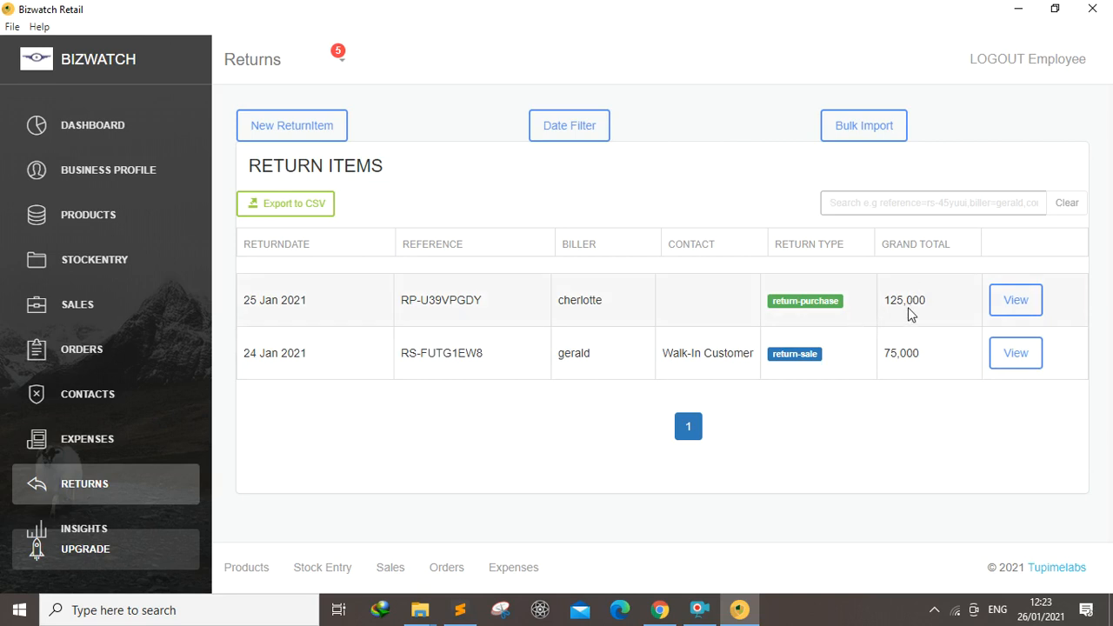
# Search the return items by contact for the walk-in customer, then clear the search
pyautogui.write('contact')
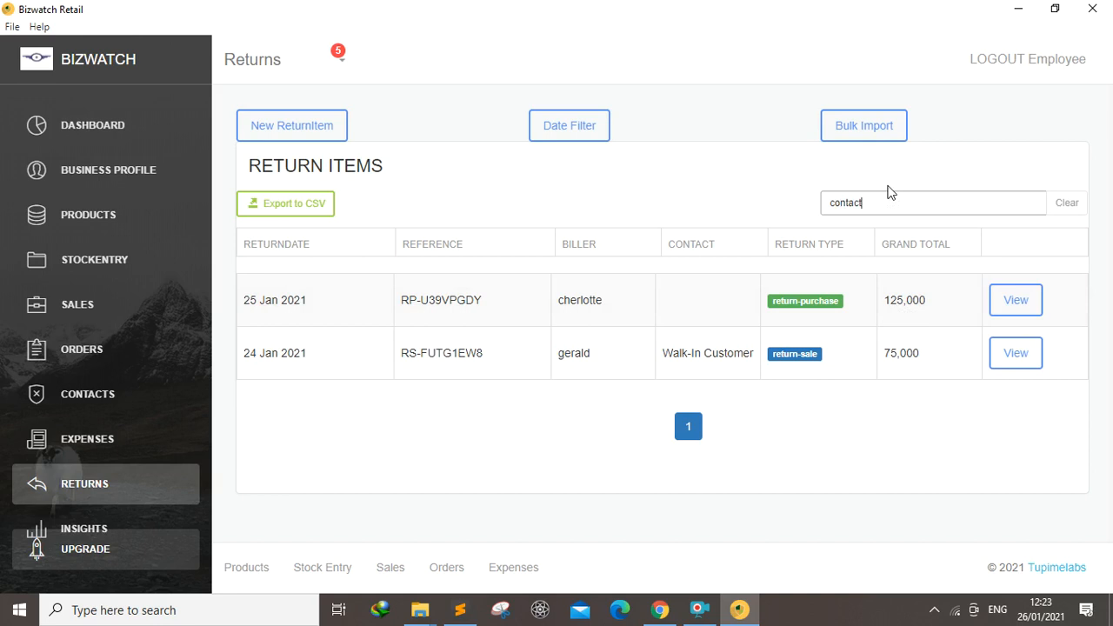
pyautogui.write('=Wa')
pyautogui.press('BackSpace')
pyautogui.write('walk-')
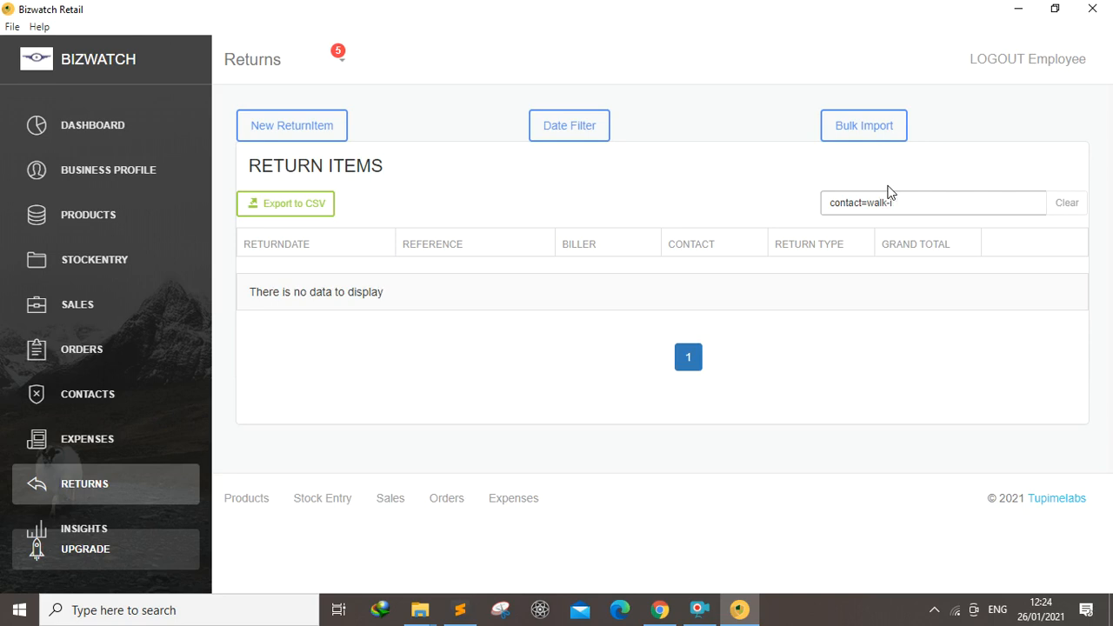
pyautogui.press('BackSpace')
pyautogui.press('BackSpace')
pyautogui.press('BackSpace')
pyautogui.press('BackSpace')
pyautogui.press('BackSpace')
pyautogui.press('BackSpace')
pyautogui.press('BackSpace')
pyautogui.press('BackSpace')
pyautogui.press('BackSpace')
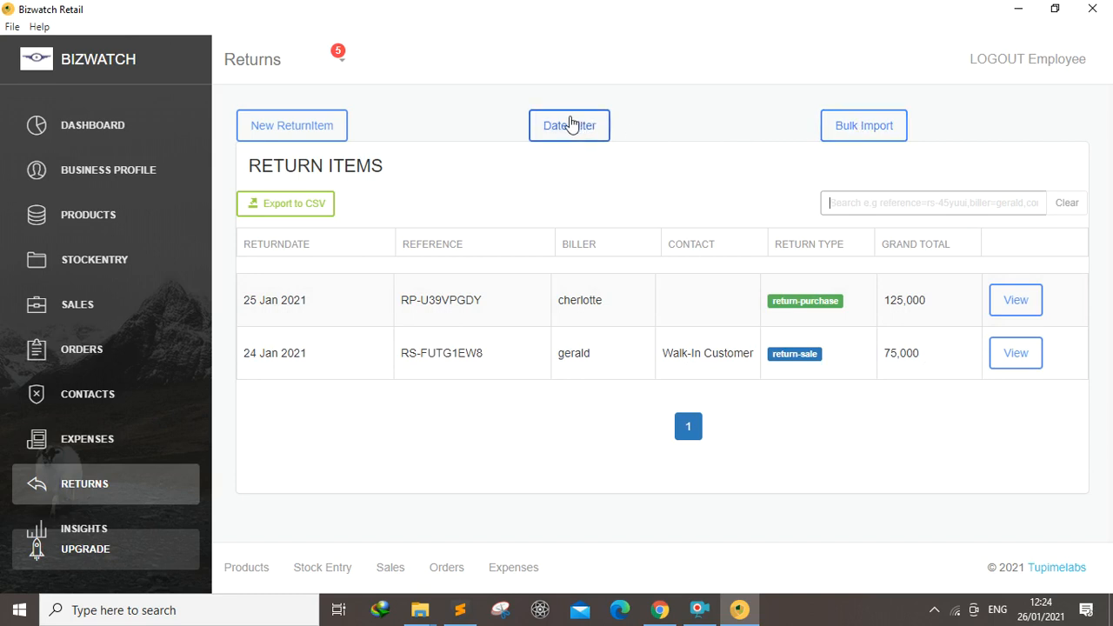
# Filter the return items by date from 23/01/2021 to 24/01/2021
pyautogui.click(572, 125)
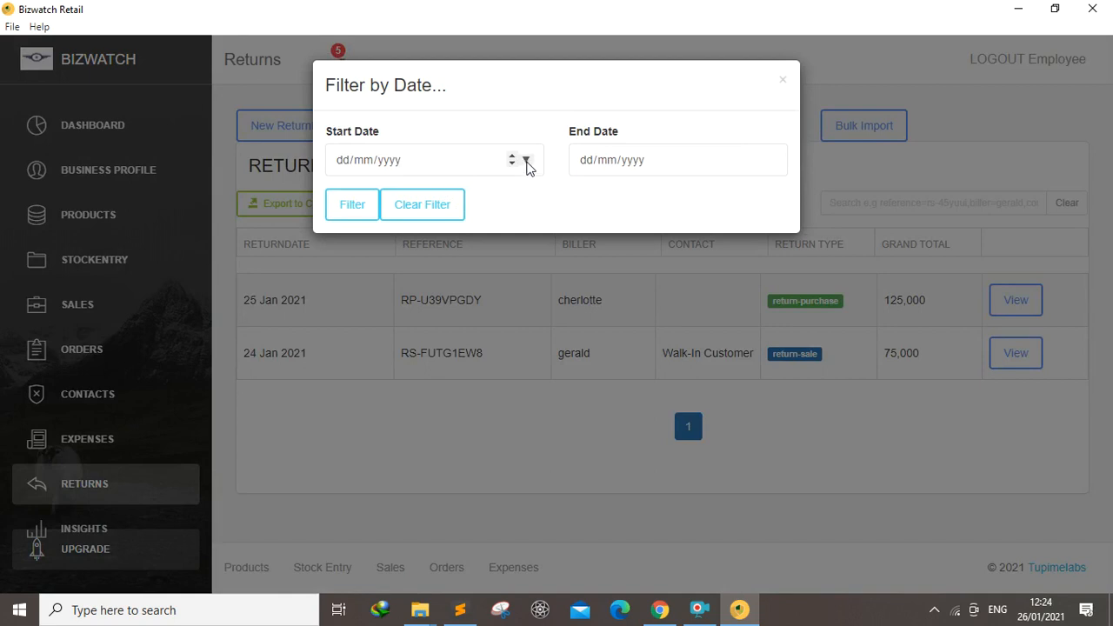
pyautogui.click(526, 161)
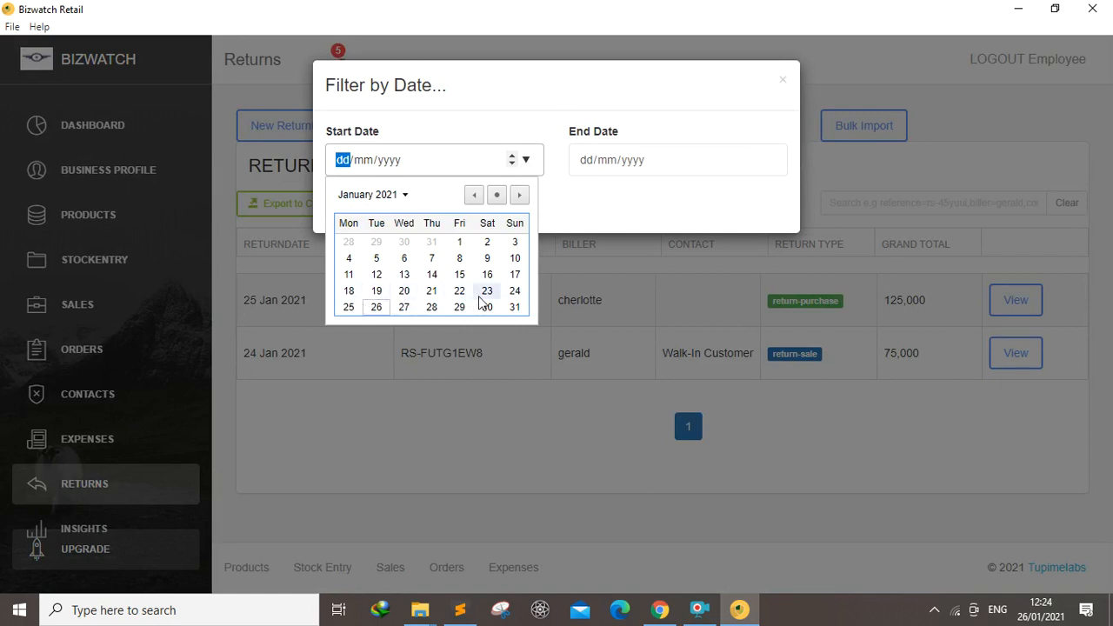
pyautogui.click(515, 292)
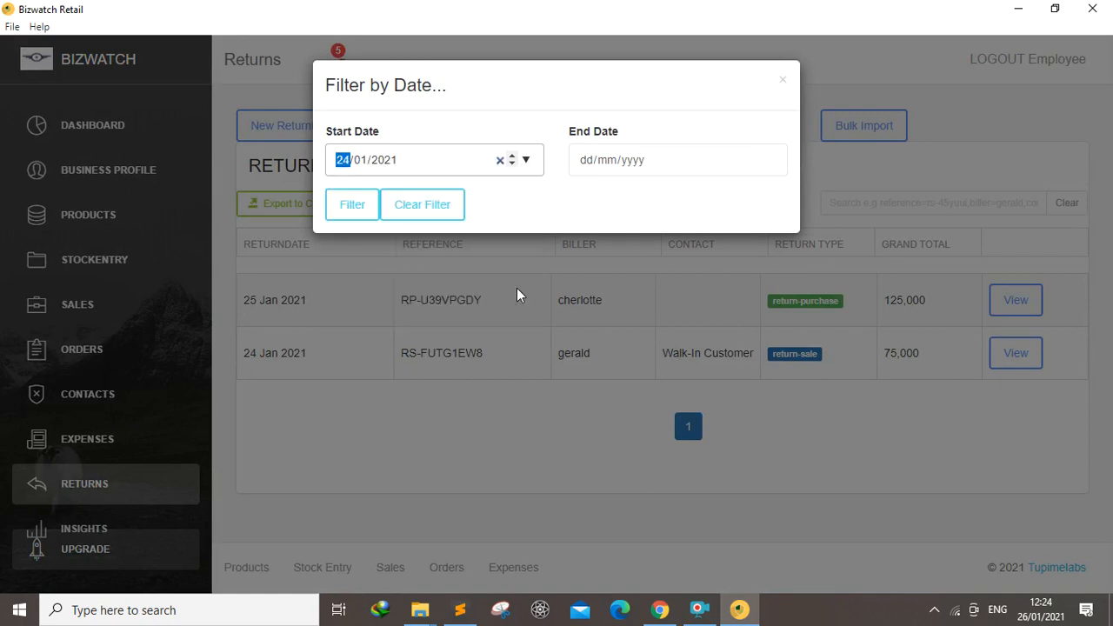
pyautogui.click(769, 160)
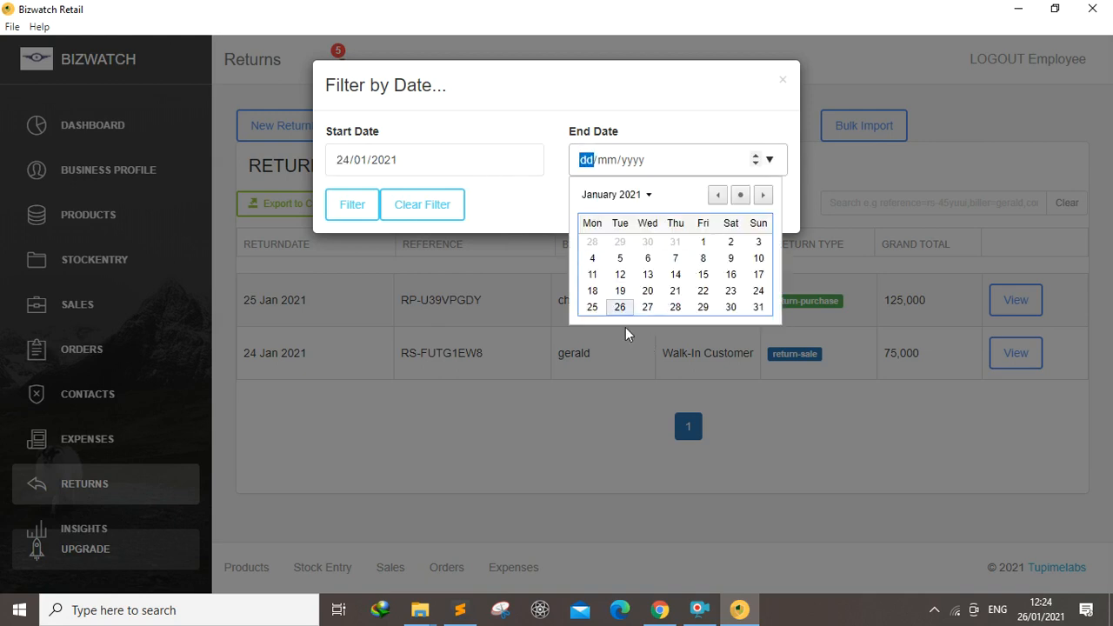
pyautogui.click(526, 160)
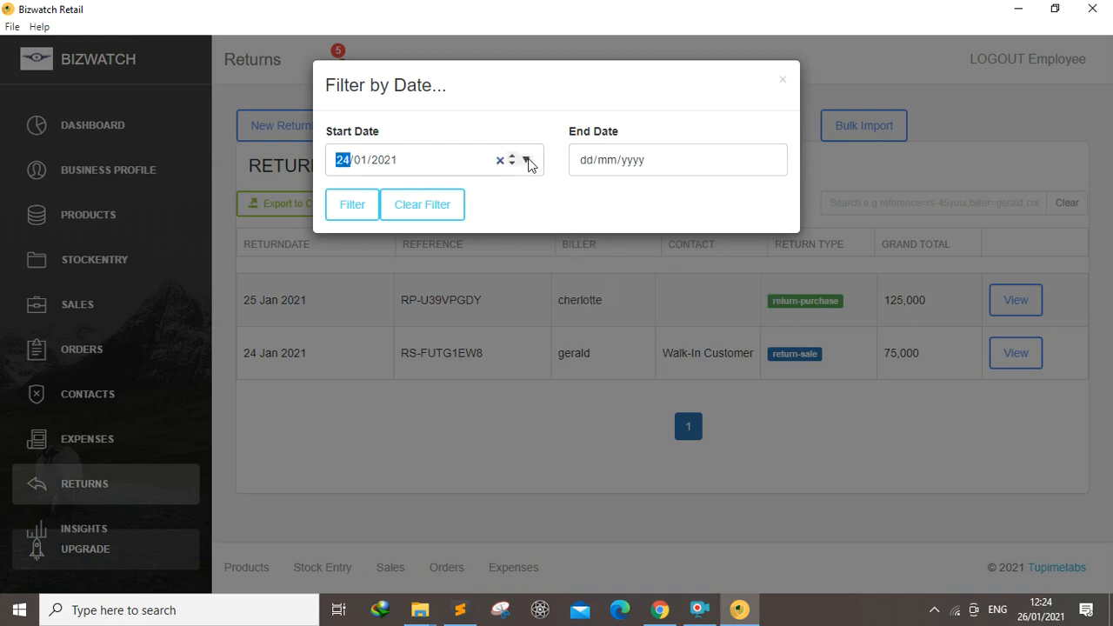
pyautogui.click(488, 292)
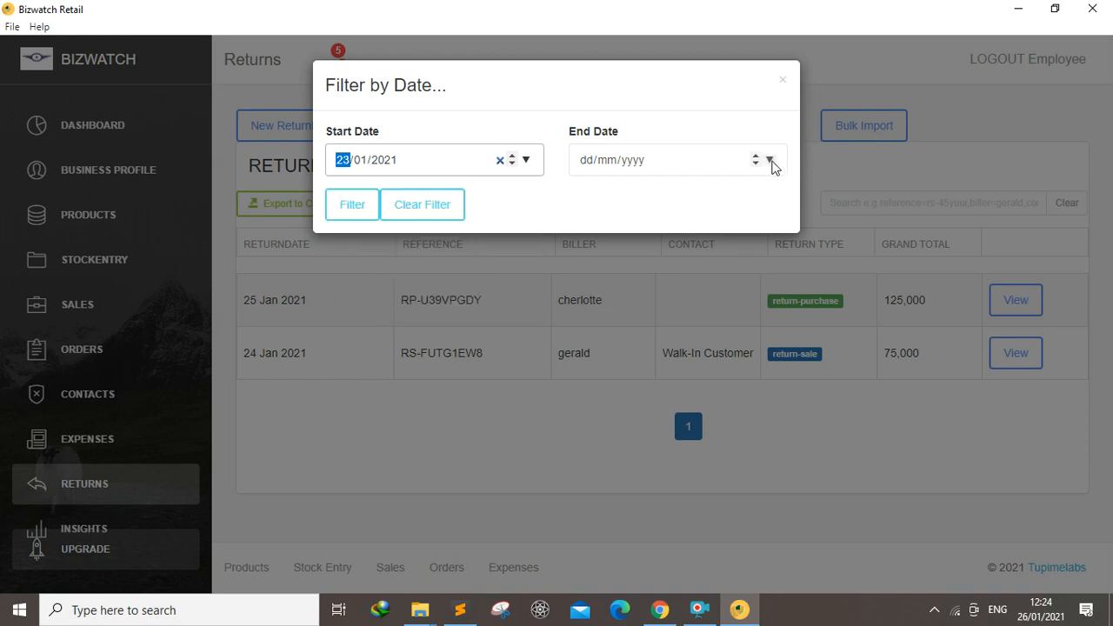
pyautogui.click(771, 161)
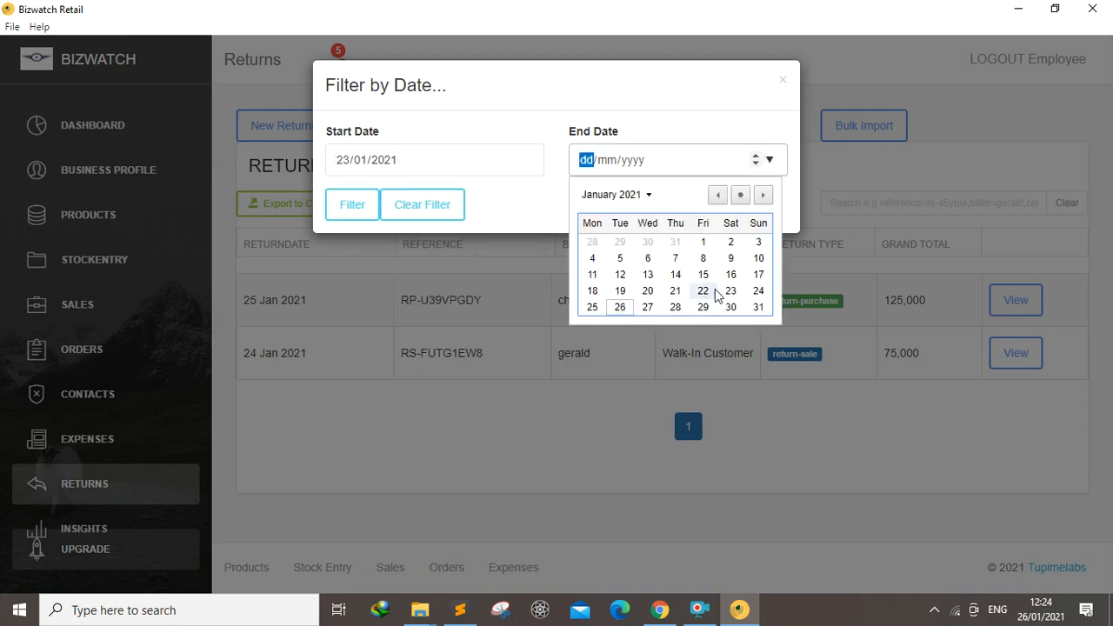
pyautogui.click(758, 290)
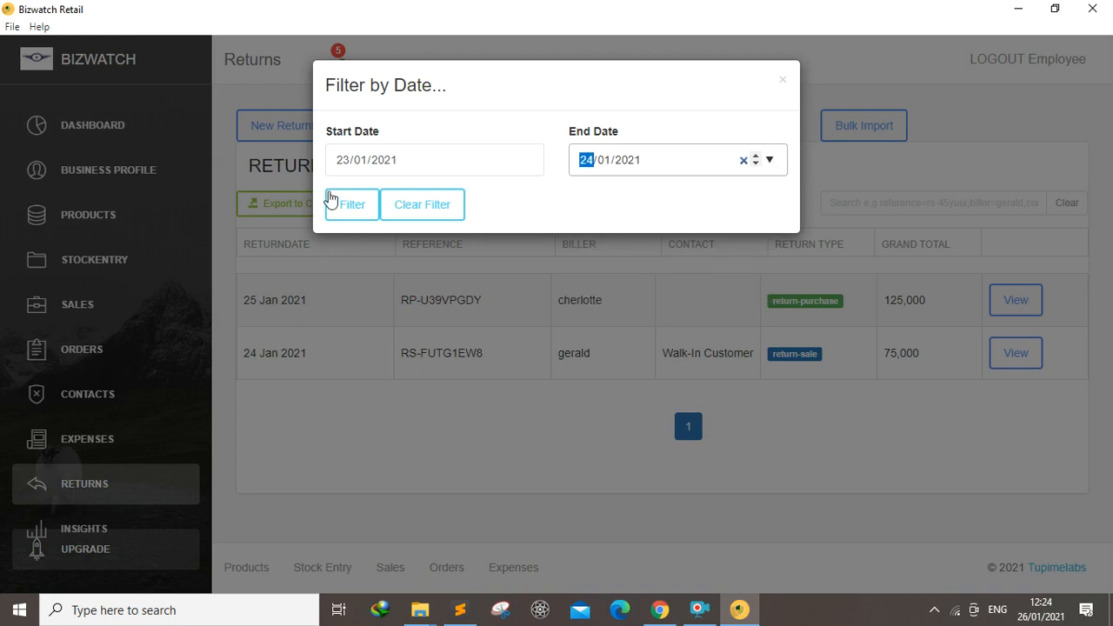
pyautogui.click(348, 206)
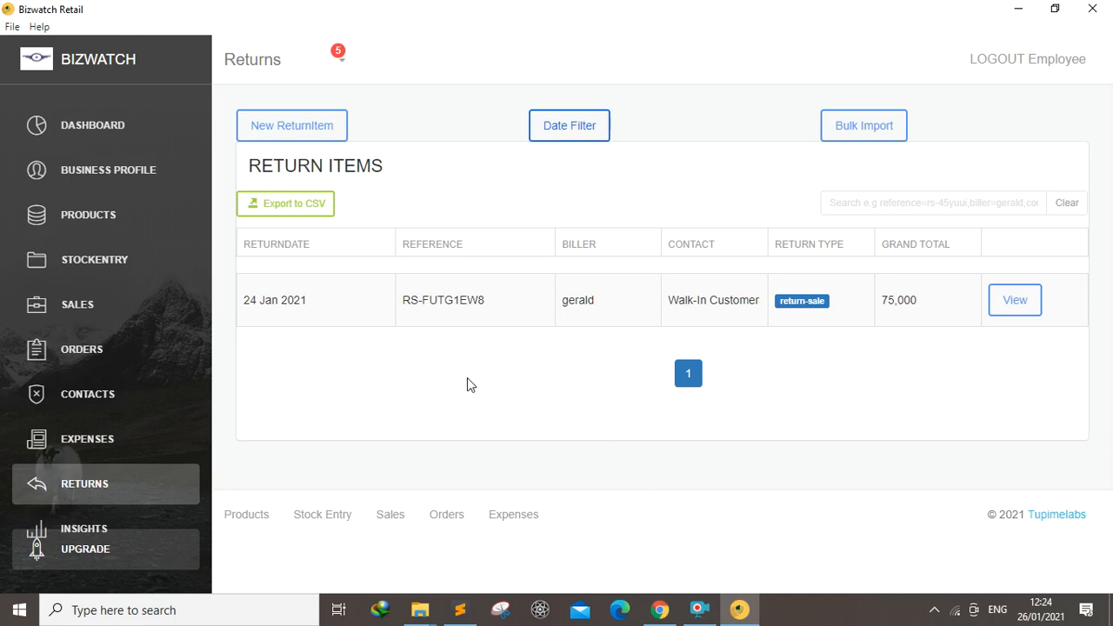
# Open the bulk import instructions for return items and close them
pyautogui.click(860, 125)
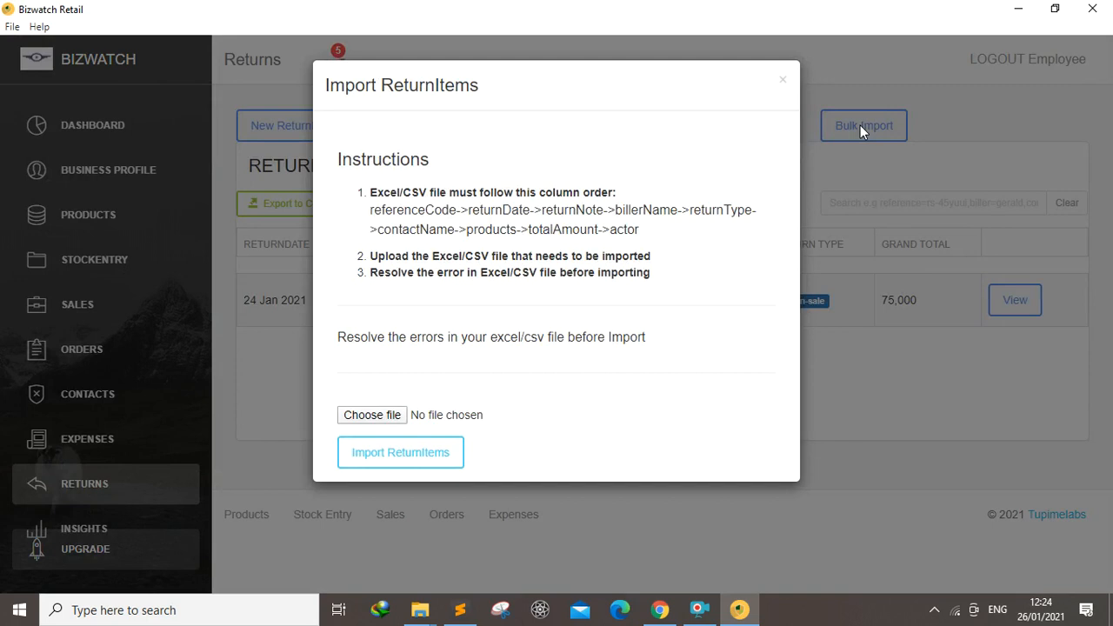
pyautogui.click(994, 196)
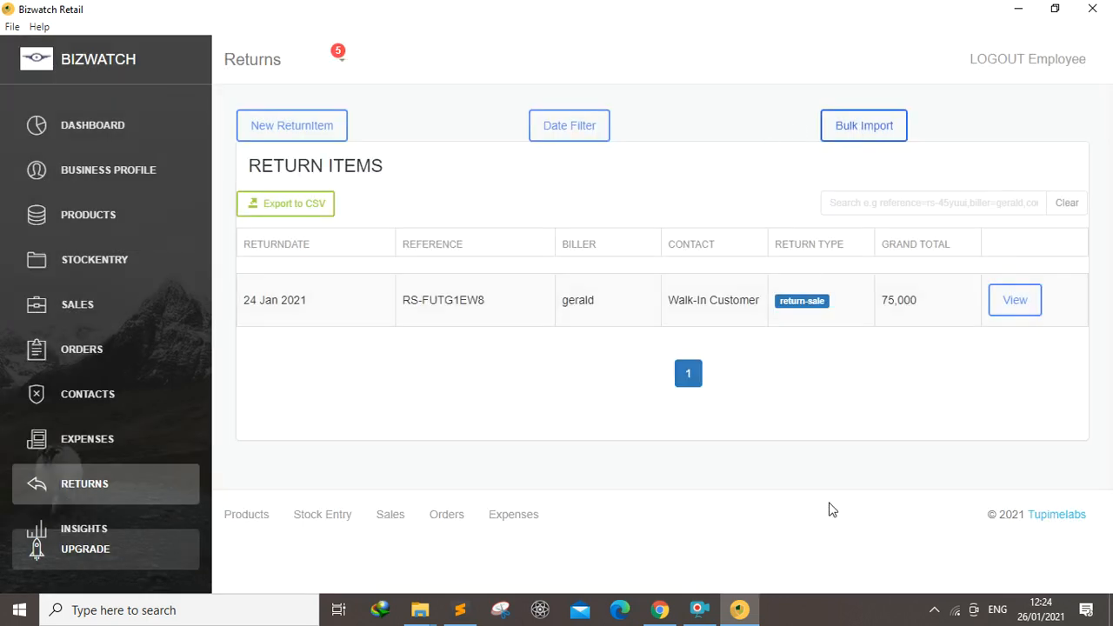
pyautogui.click(701, 612)
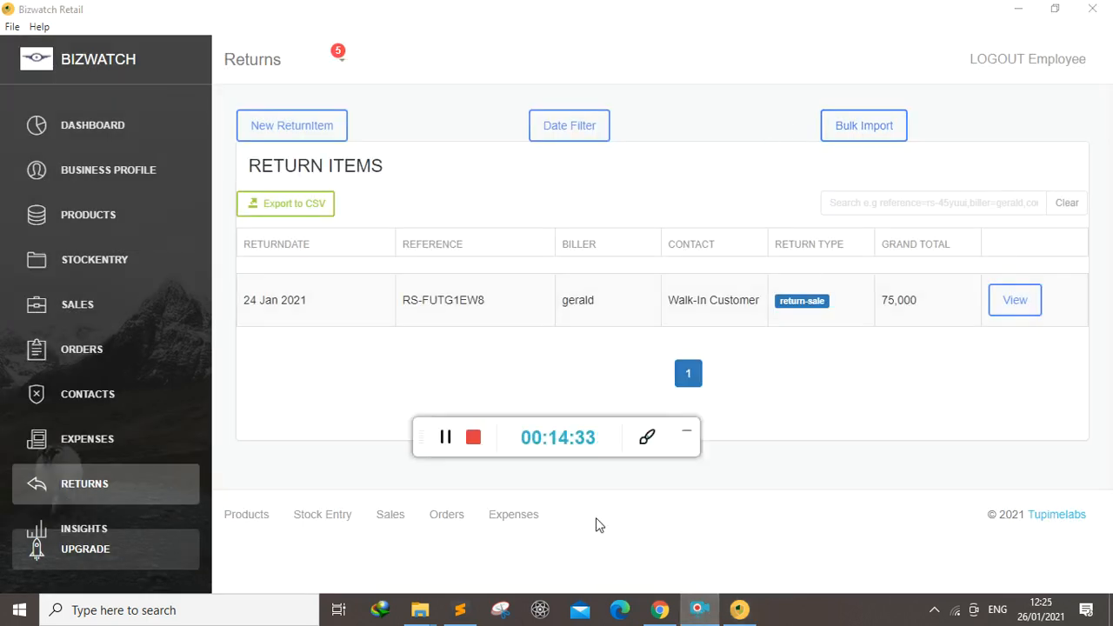